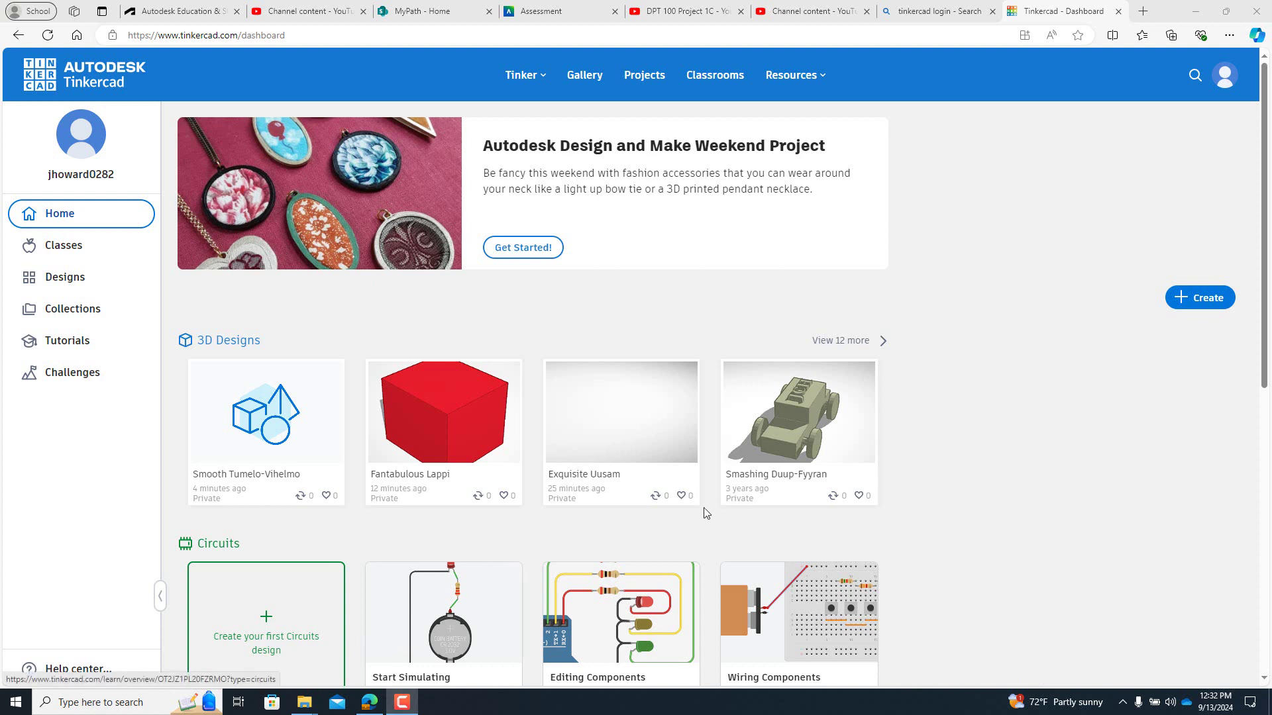
# Step: Create a new 3D design from the dashboard
pyautogui.click(1204, 301)
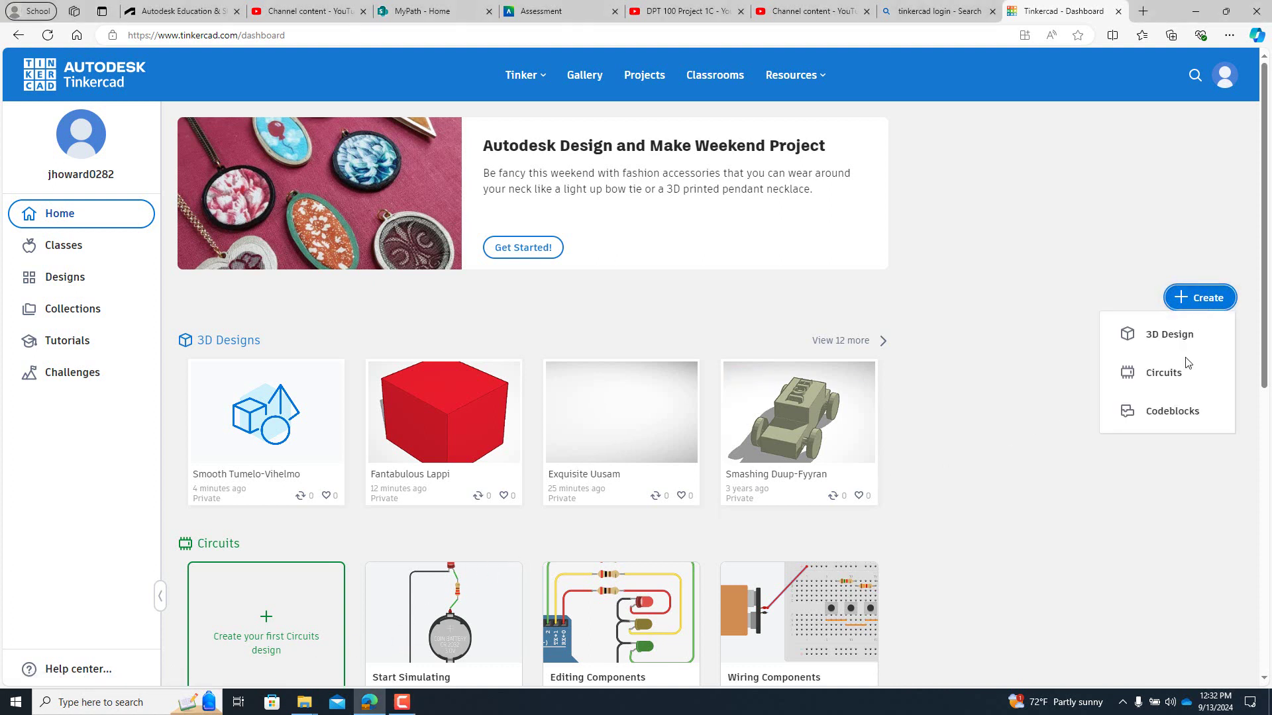
pyautogui.click(1170, 334)
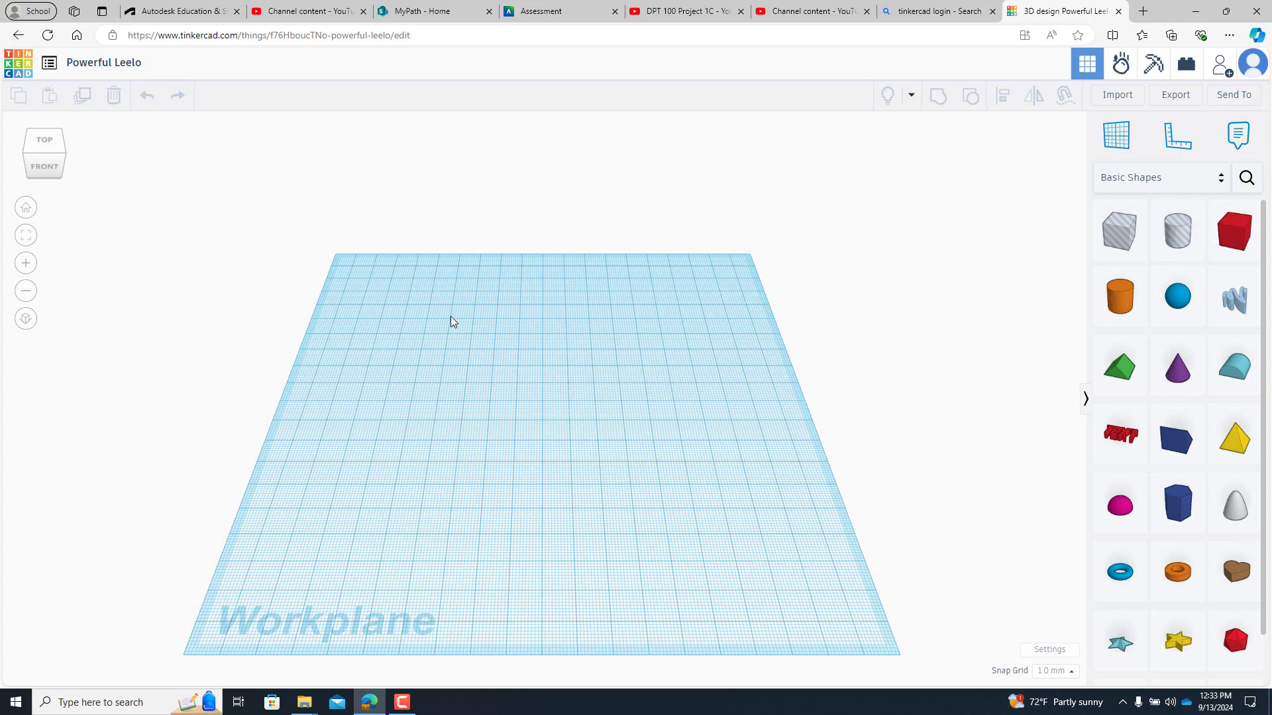
# Step: Examine the empty workplane from different distances and angles, and look through the basic shapes library
pyautogui.scroll(-5, 450, 325)
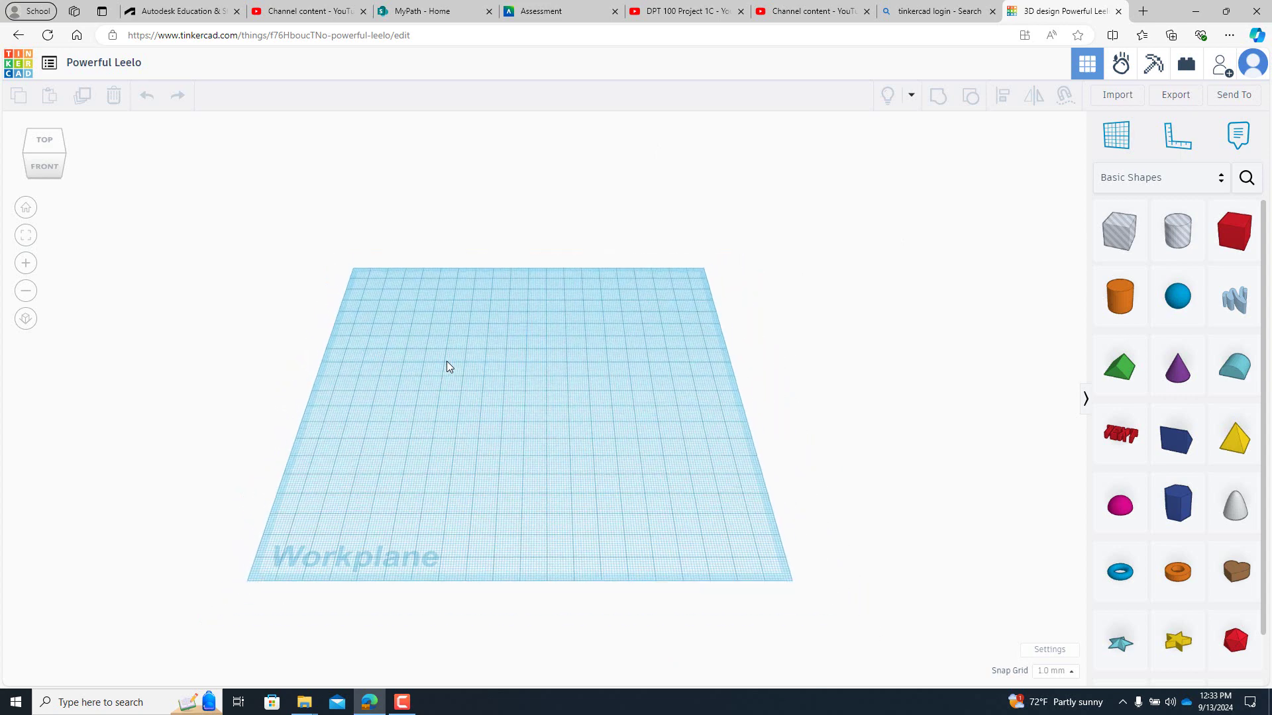
pyautogui.scroll(-5, 446, 363)
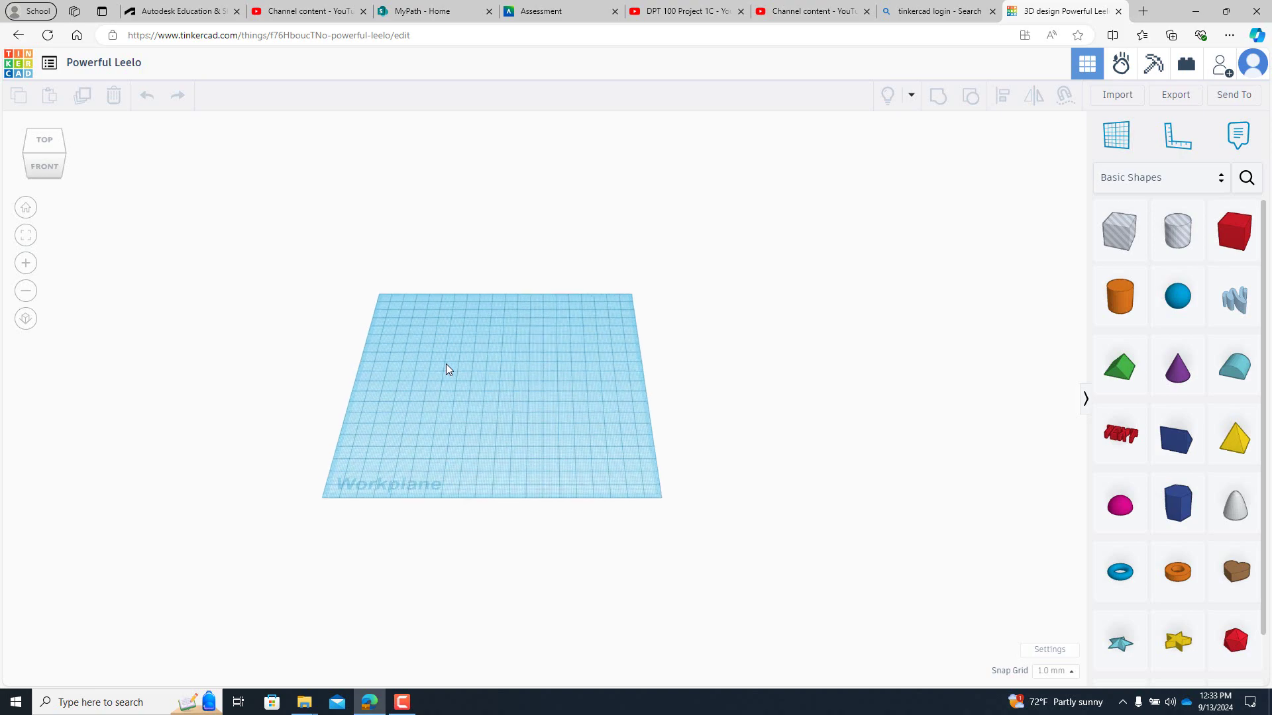
pyautogui.scroll(5, 446, 366)
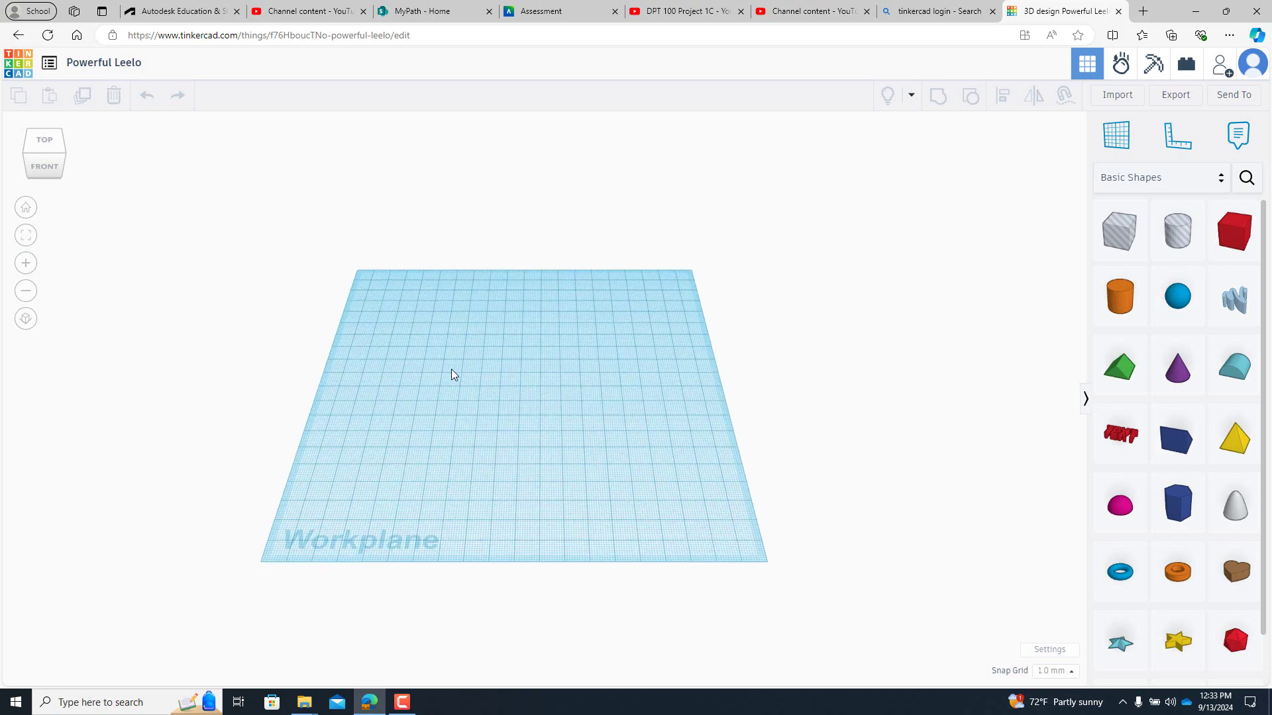
pyautogui.scroll(6, 451, 371)
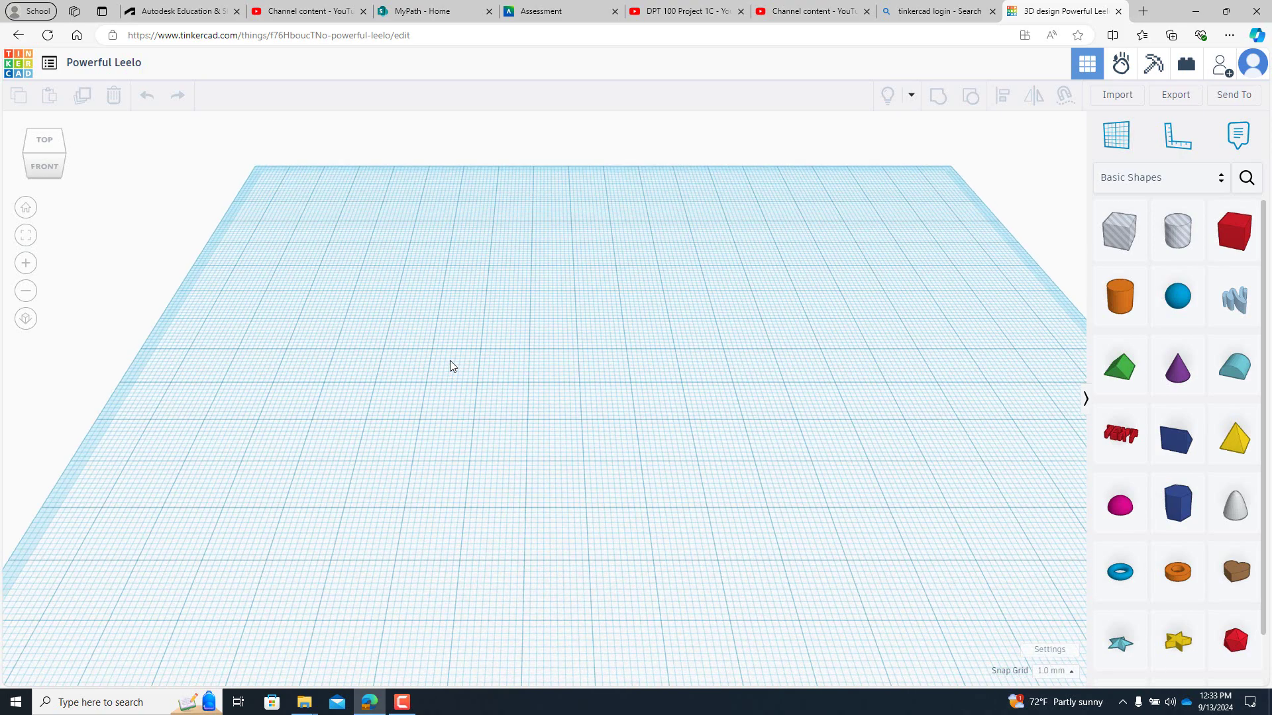
pyautogui.scroll(-5, 450, 361)
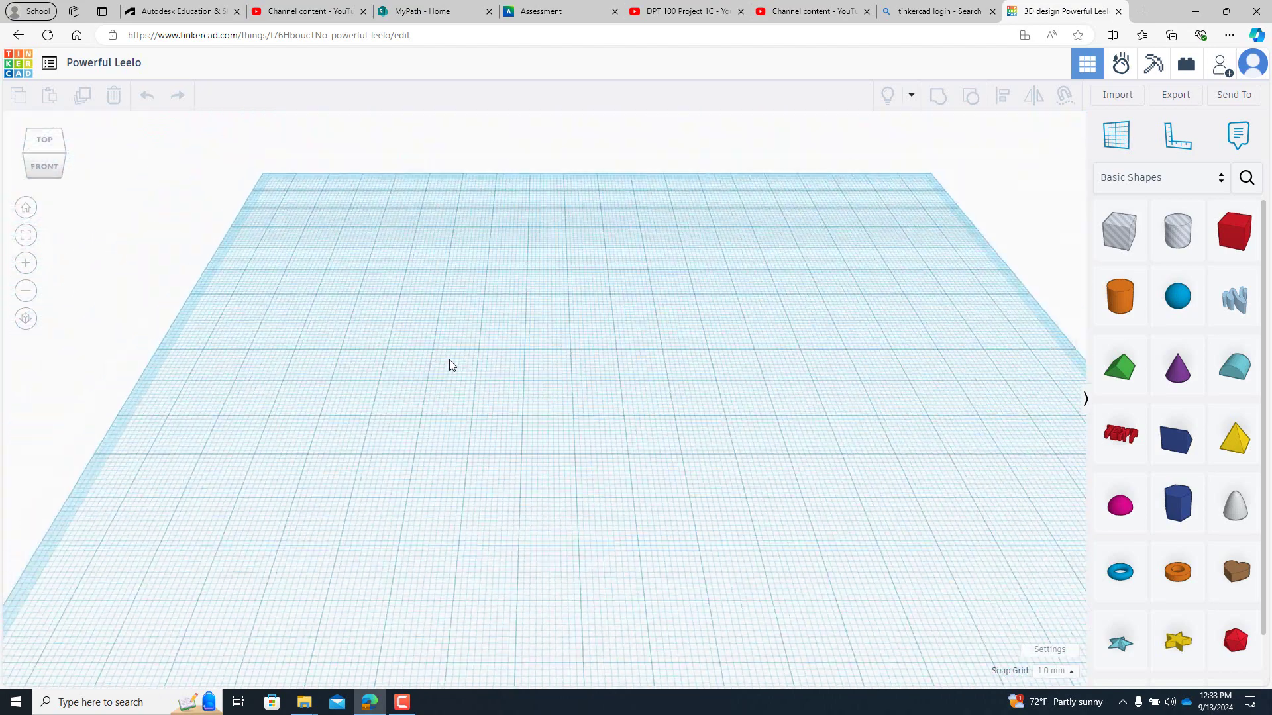
pyautogui.scroll(-2, 449, 366)
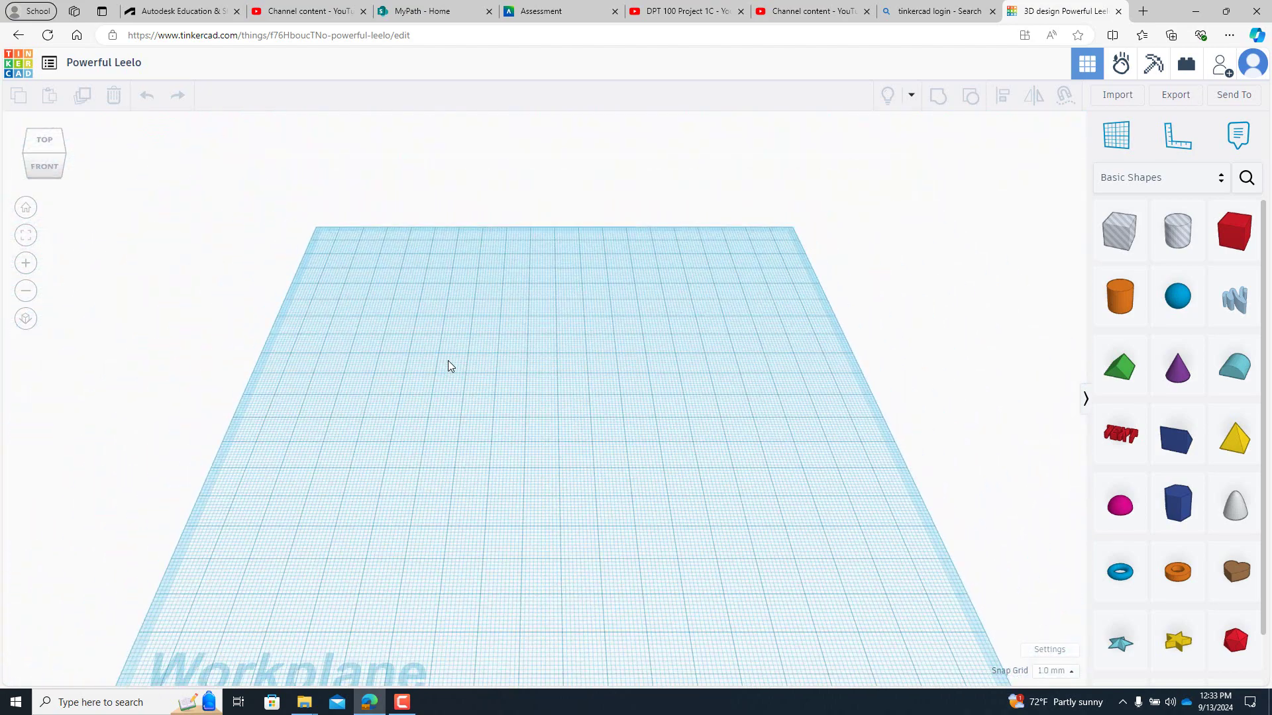
pyautogui.moveTo(448, 360); pyautogui.dragTo(404, 353, button='middle')
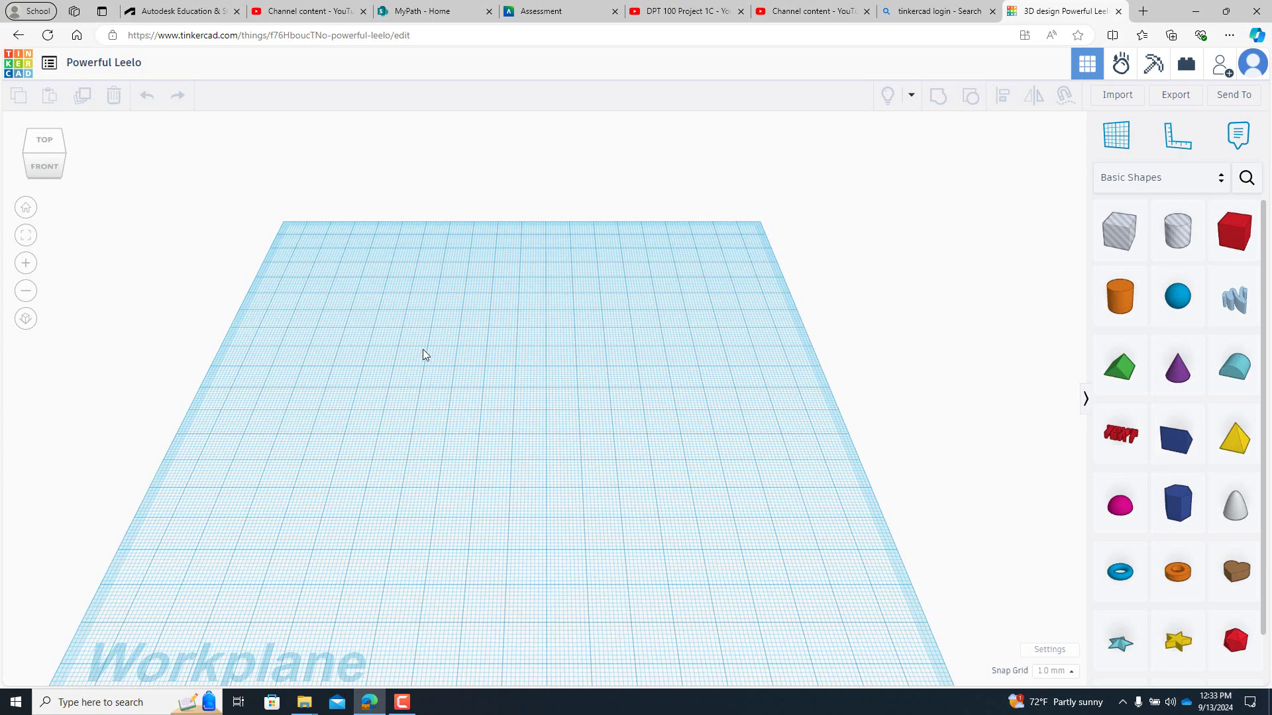
pyautogui.moveTo(422, 349); pyautogui.dragTo(393, 328, button='right')
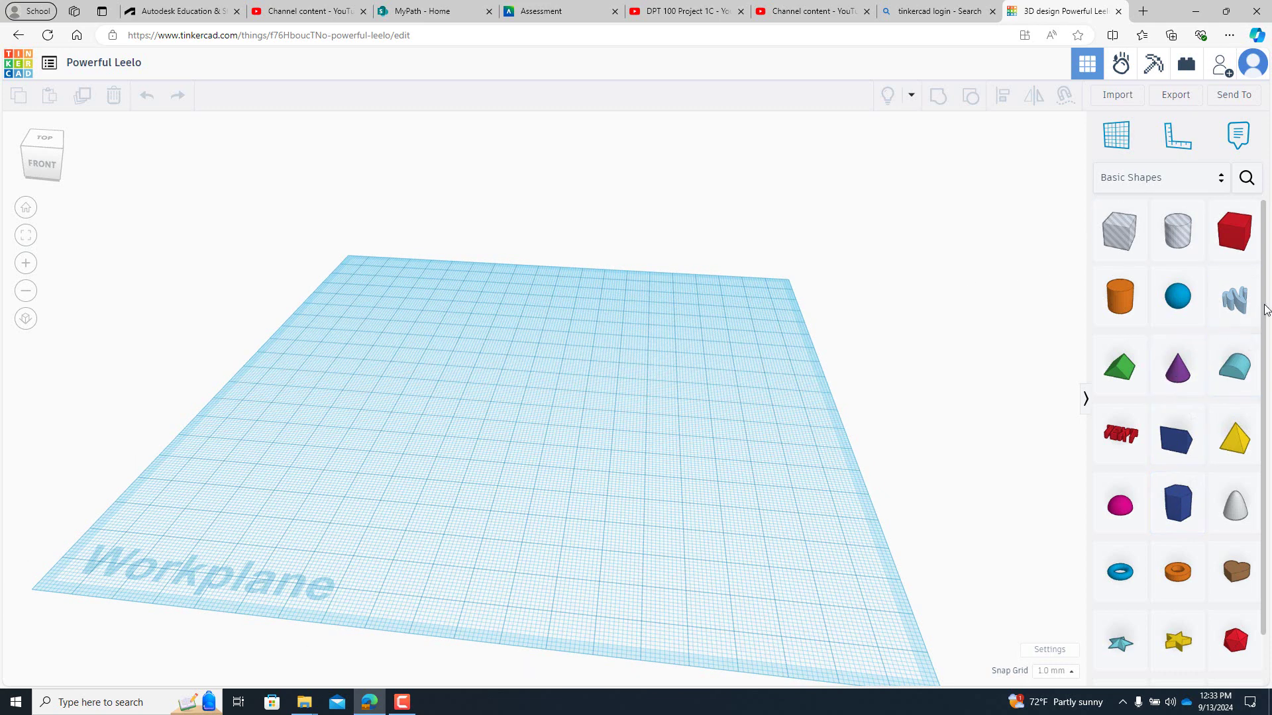
pyautogui.moveTo(1266, 312); pyautogui.dragTo(1265, 422)
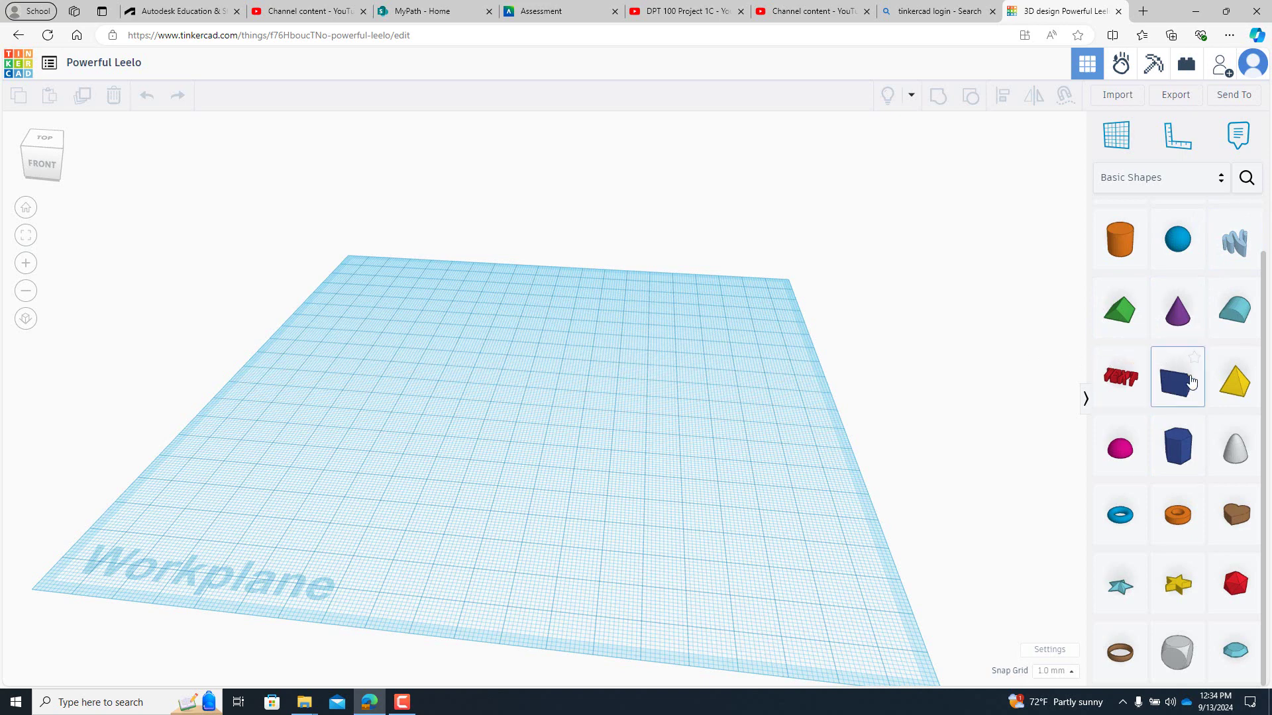
pyautogui.scroll(1, 1174, 376)
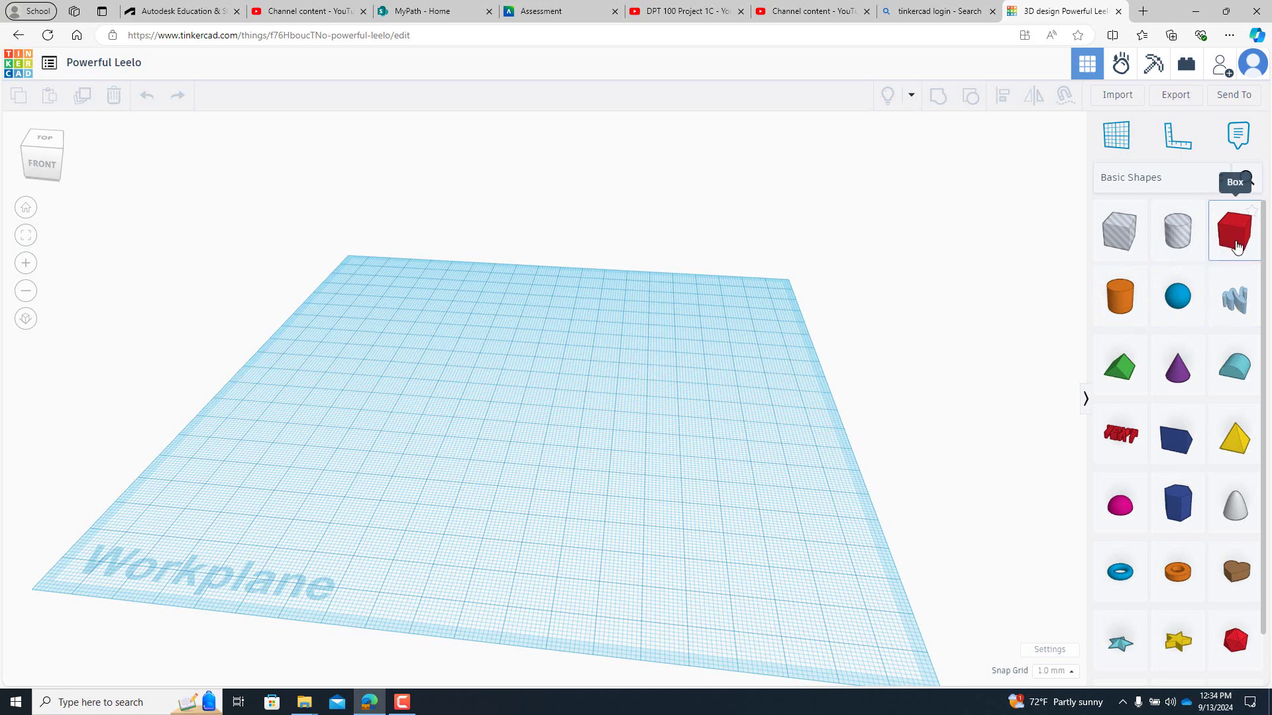
# Step: Place a solid red box near the middle of the workplane and deselect it
pyautogui.moveTo(1236, 246); pyautogui.dragTo(610, 420)
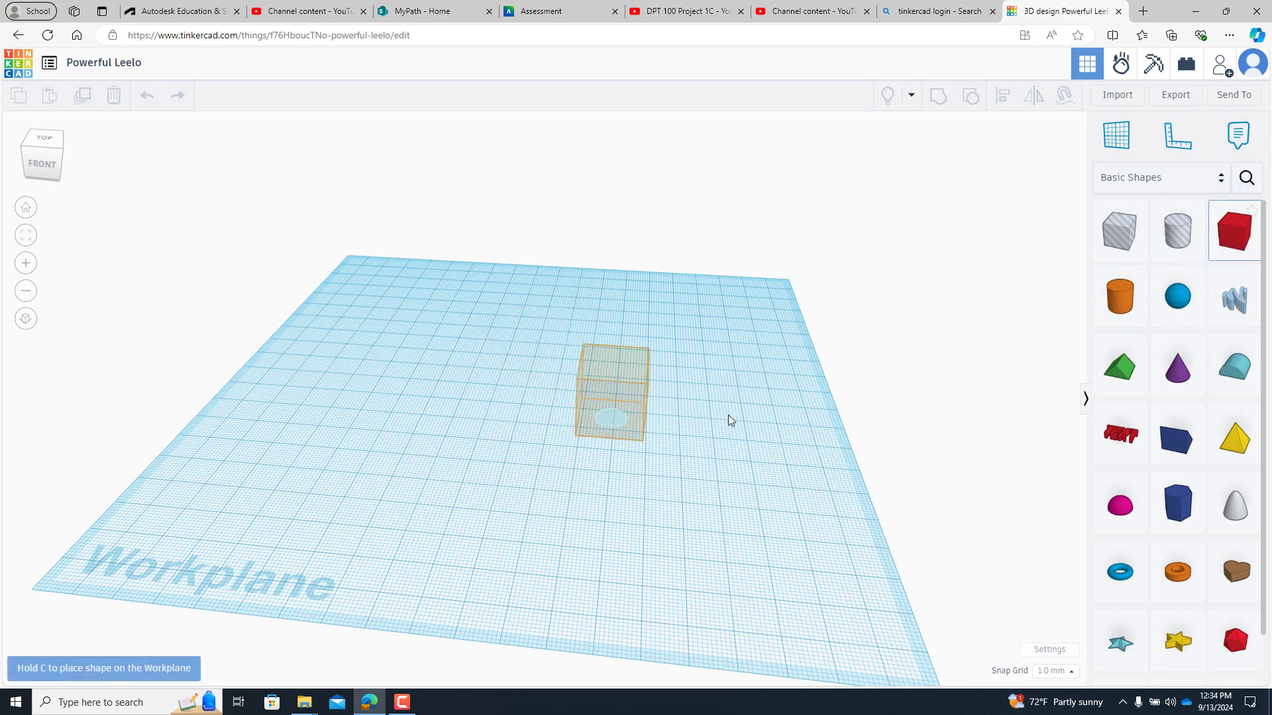
pyautogui.click(522, 392)
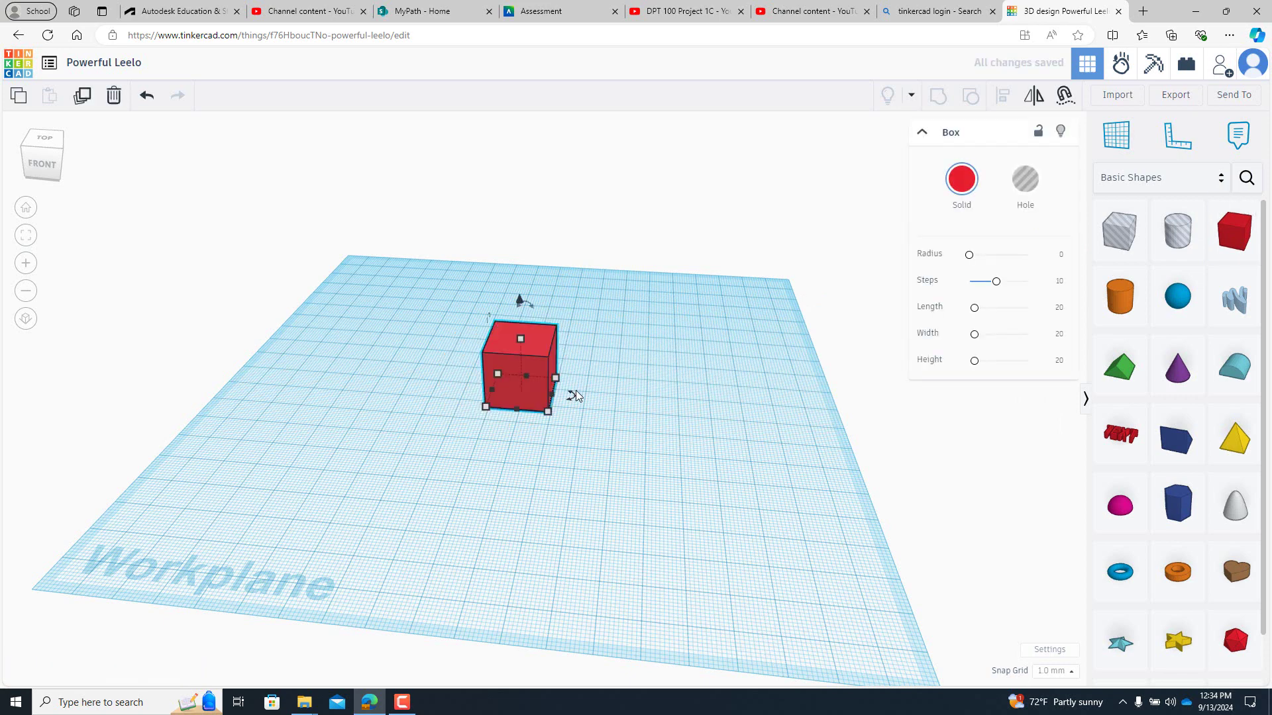
pyautogui.moveTo(590, 410); pyautogui.dragTo(605, 329, button='right')
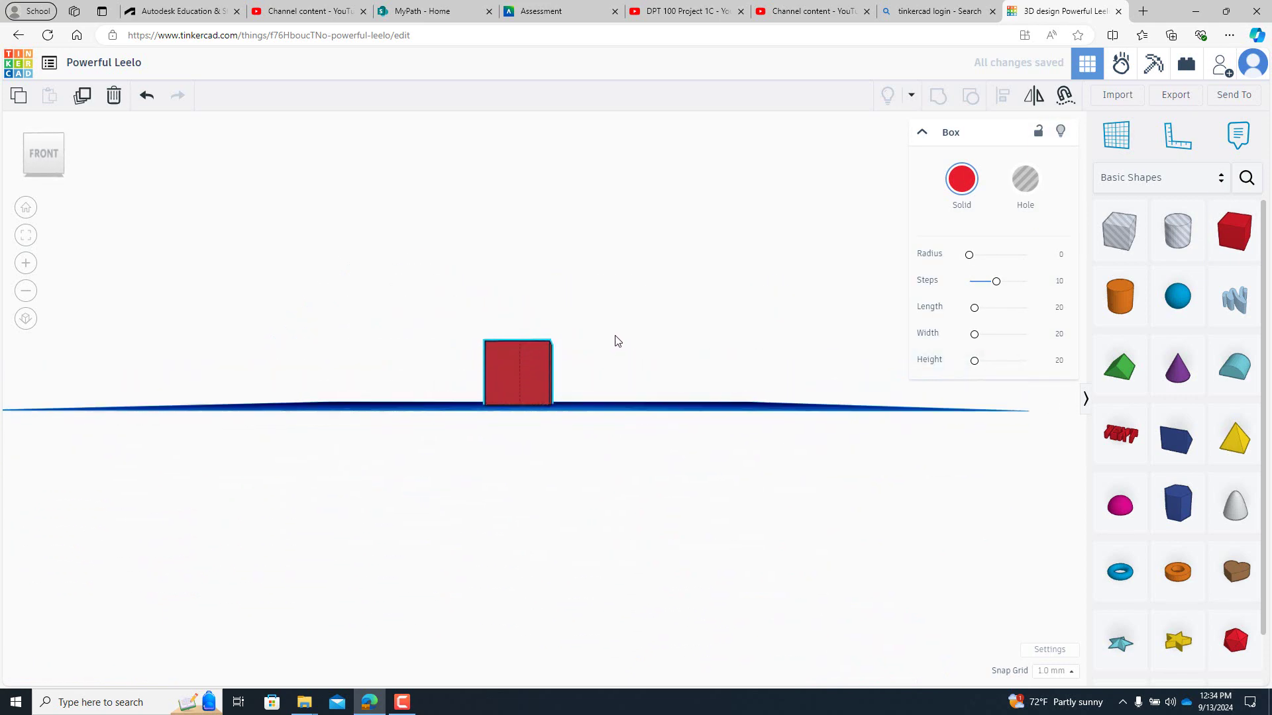
pyautogui.moveTo(616, 341); pyautogui.dragTo(575, 404, button='right')
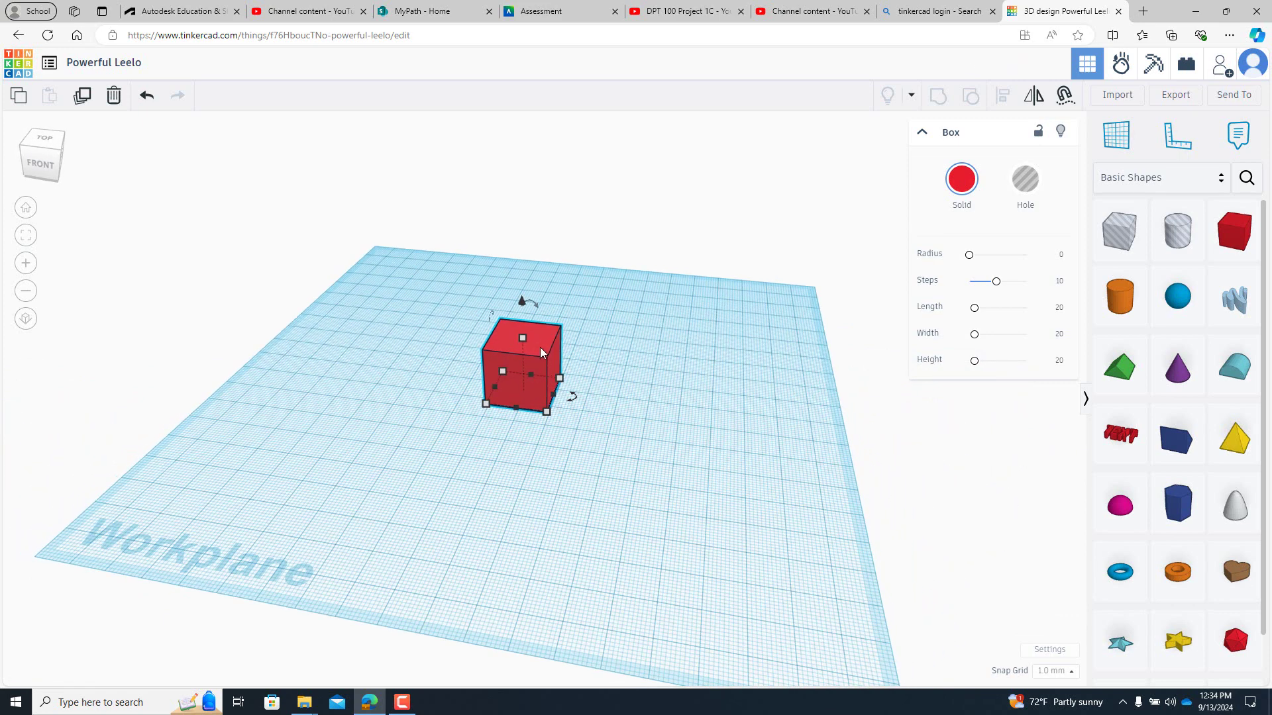
pyautogui.click(640, 235)
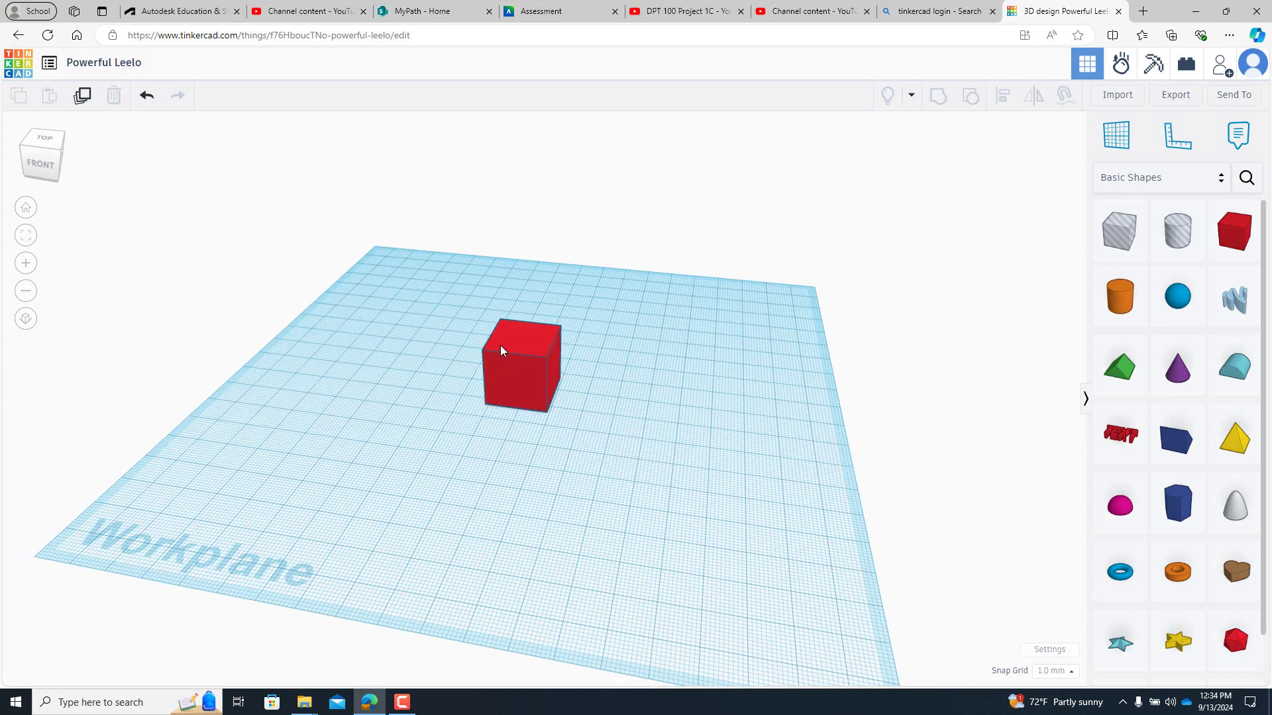
# Step: Raise the red box above the workplane and set its elevation to 10 mm
pyautogui.click(548, 338)
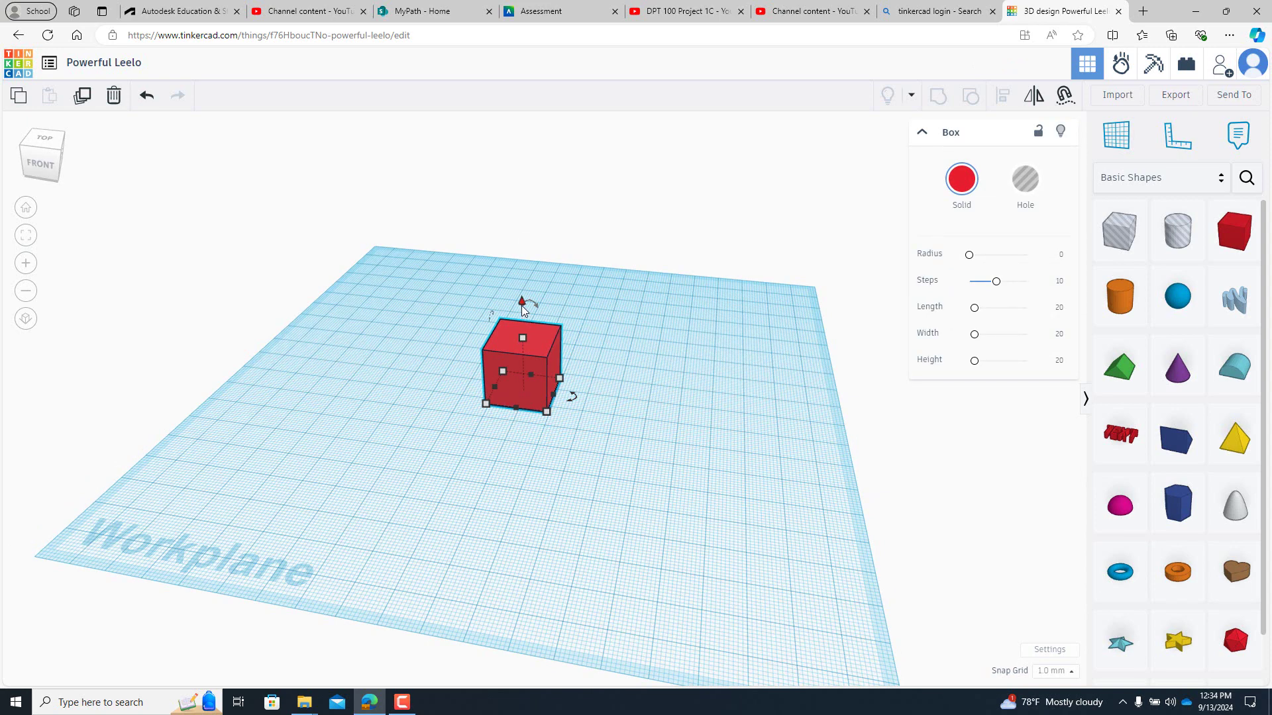
pyautogui.moveTo(535, 303)
pyautogui.moveTo(523, 306); pyautogui.dragTo(520, 175)
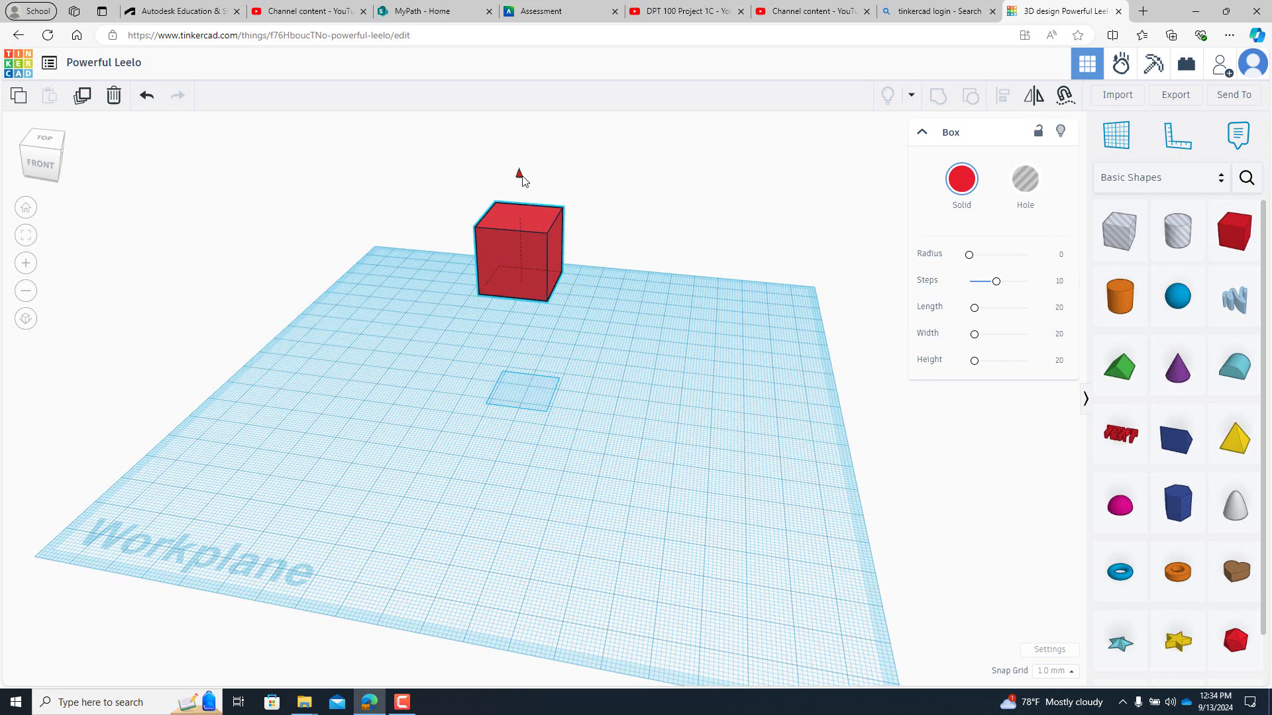
pyautogui.moveTo(520, 174); pyautogui.dragTo(519, 171)
pyautogui.click(636, 322)
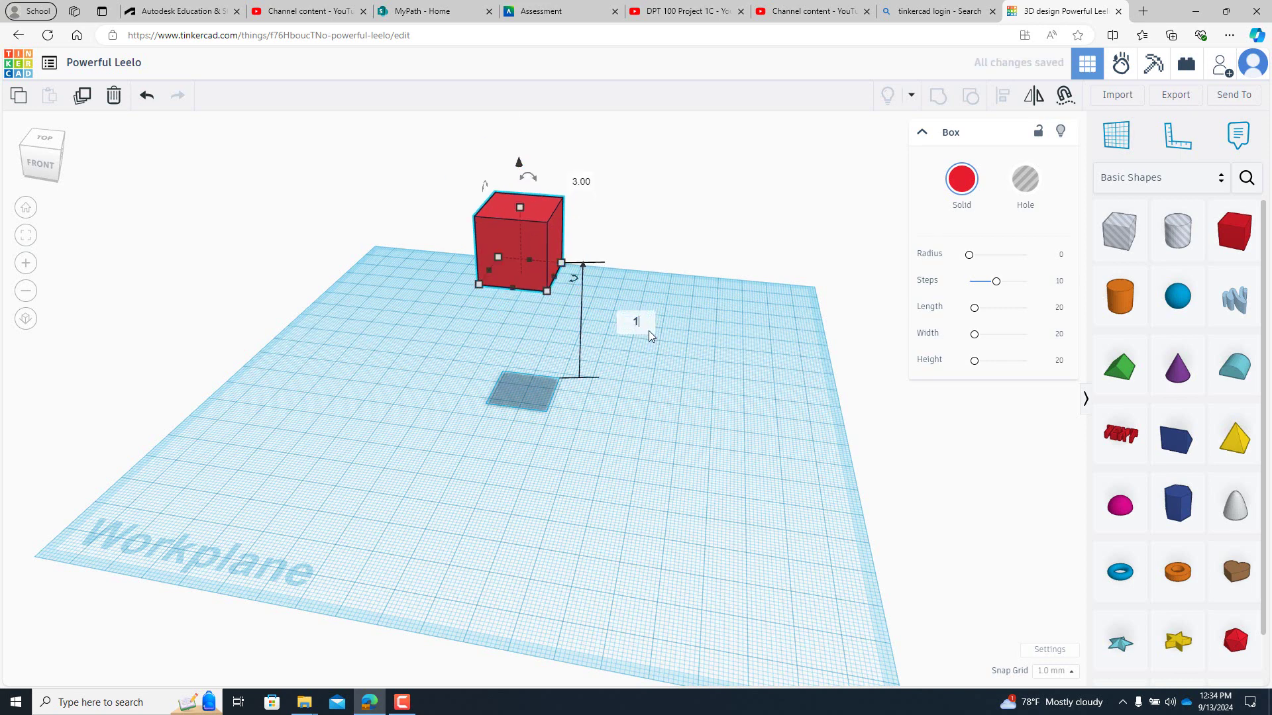
pyautogui.press('Return')
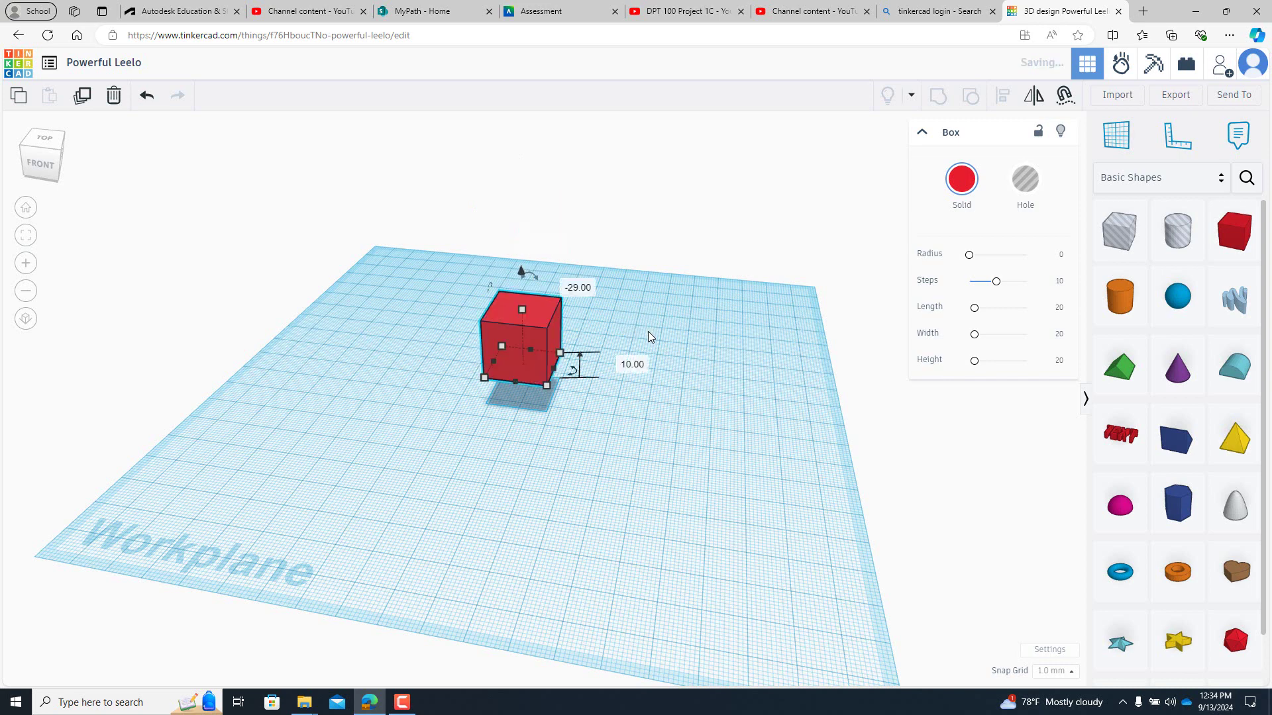
# Step: Set the red box's elevation to 0 mm so it rests on the workplane
pyautogui.click(631, 365)
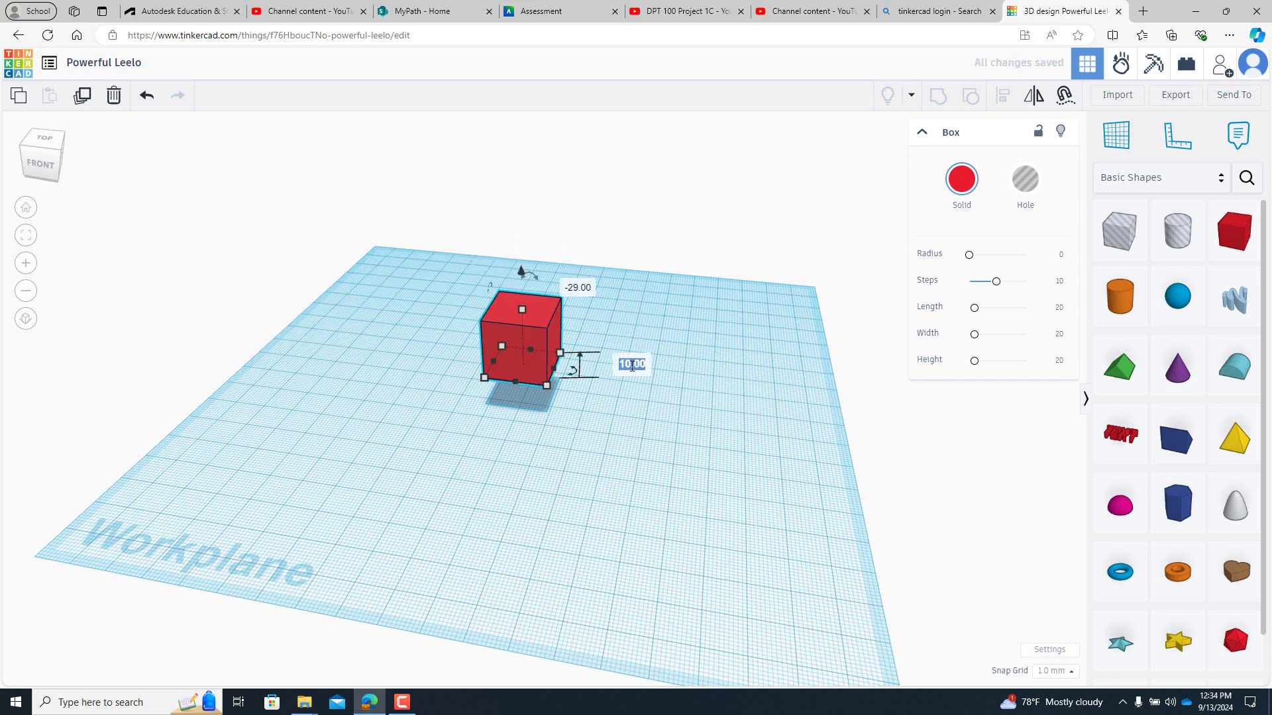
pyautogui.write('0')
pyautogui.press('Return')
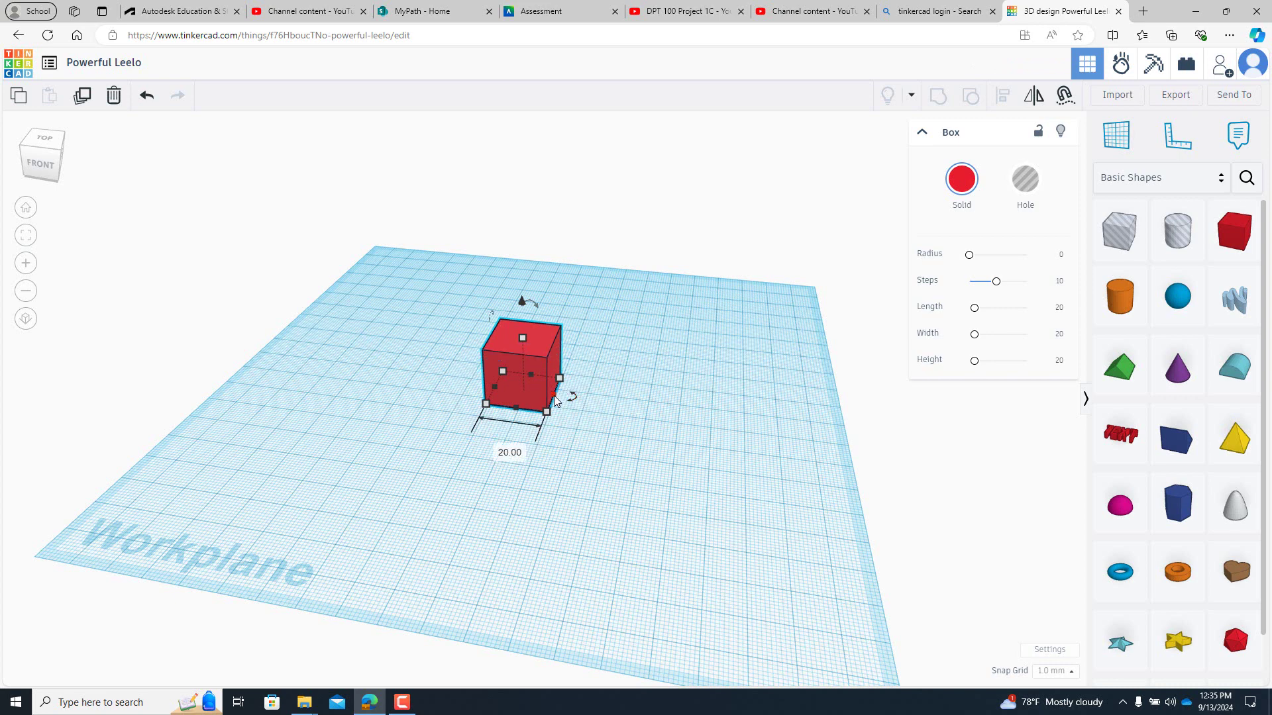
# Step: Stretch the red box sideways to about 76 mm and set its front-to-back size to 60 mm
pyautogui.moveTo(554, 397); pyautogui.dragTo(727, 419)
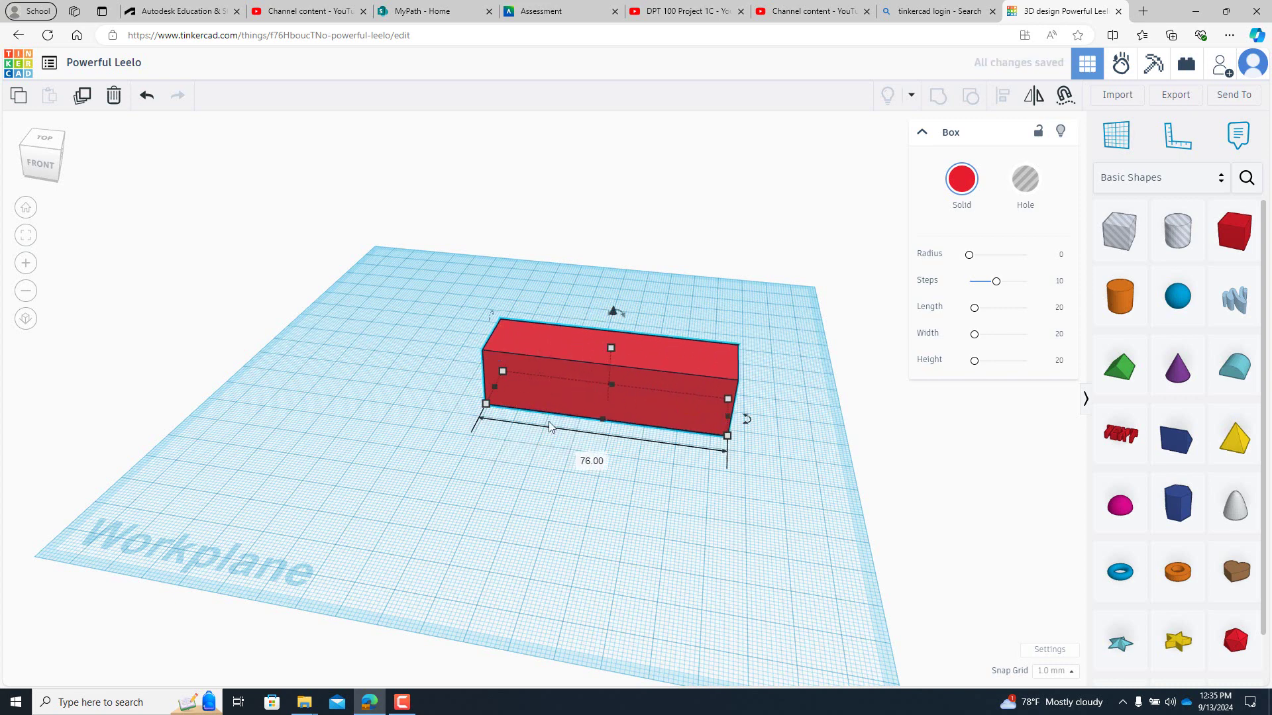
pyautogui.moveTo(602, 419); pyautogui.dragTo(581, 510)
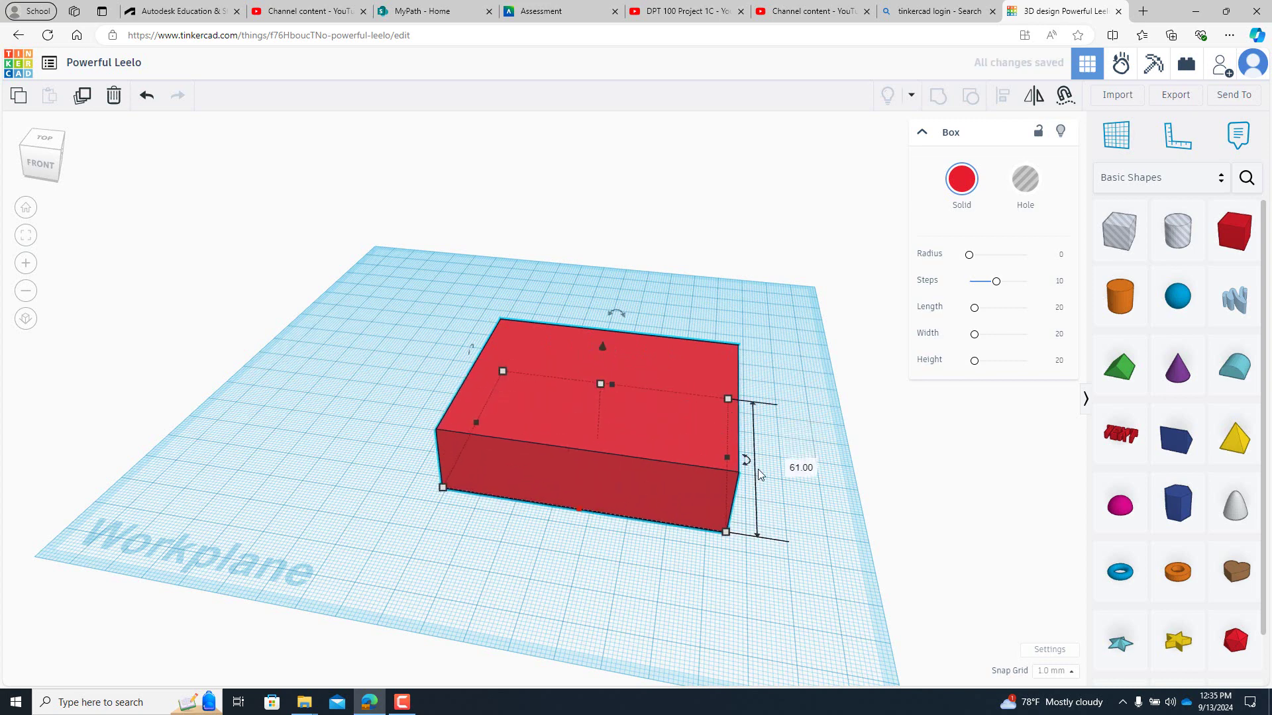
pyautogui.click(795, 469)
pyautogui.write('60')
pyautogui.press('Return')
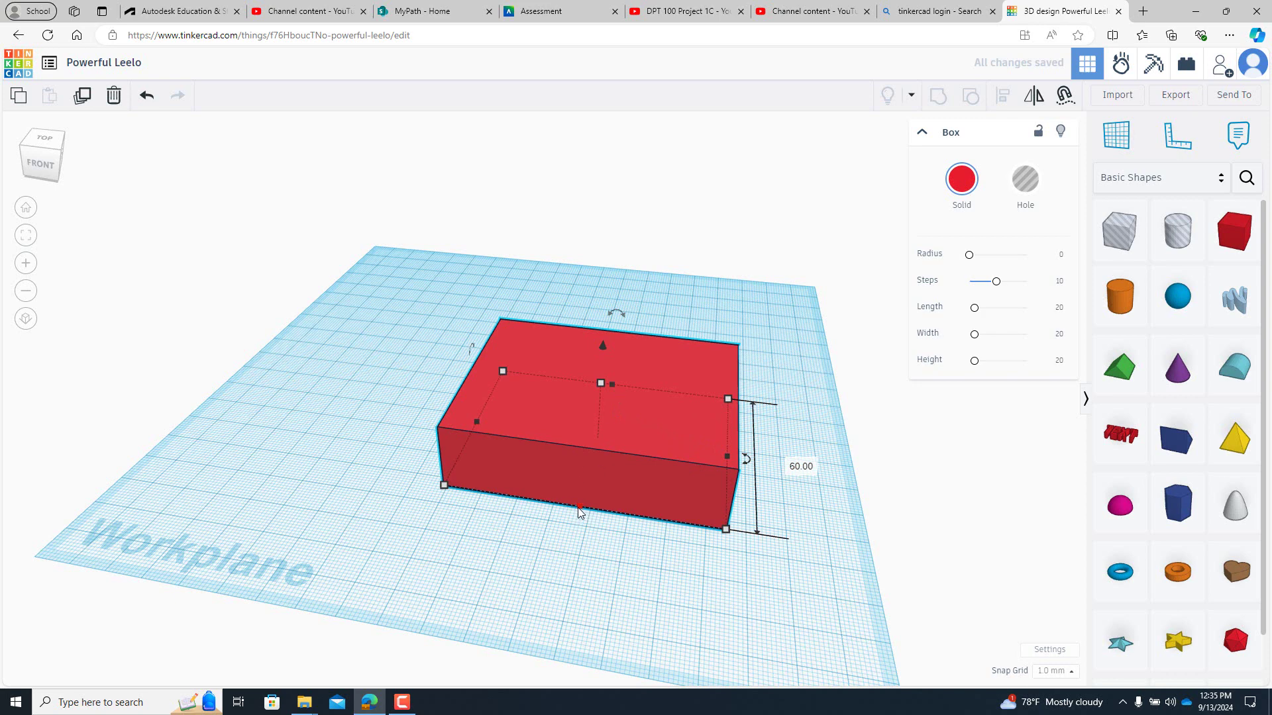
# Step: Extend the red box toward the front and set its front-to-back size to 100 mm
pyautogui.moveTo(577, 507); pyautogui.dragTo(558, 599)
pyautogui.click(805, 506)
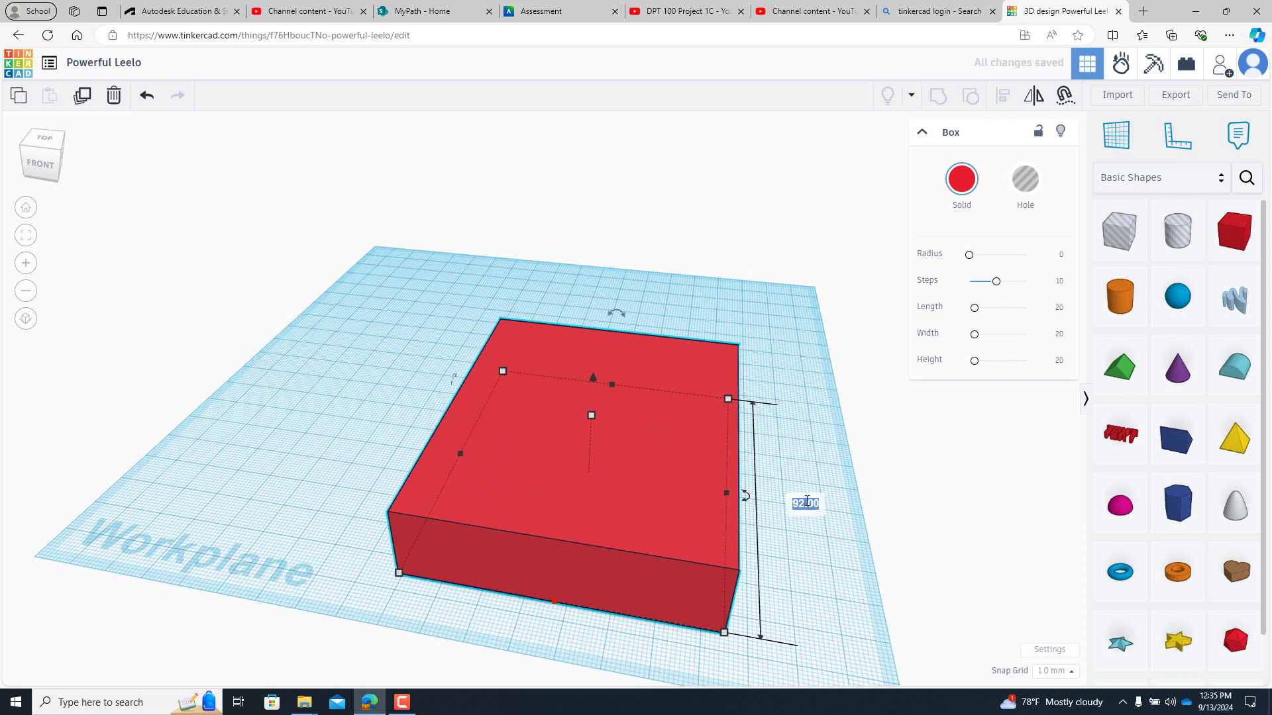
pyautogui.write('100')
pyautogui.press('Return')
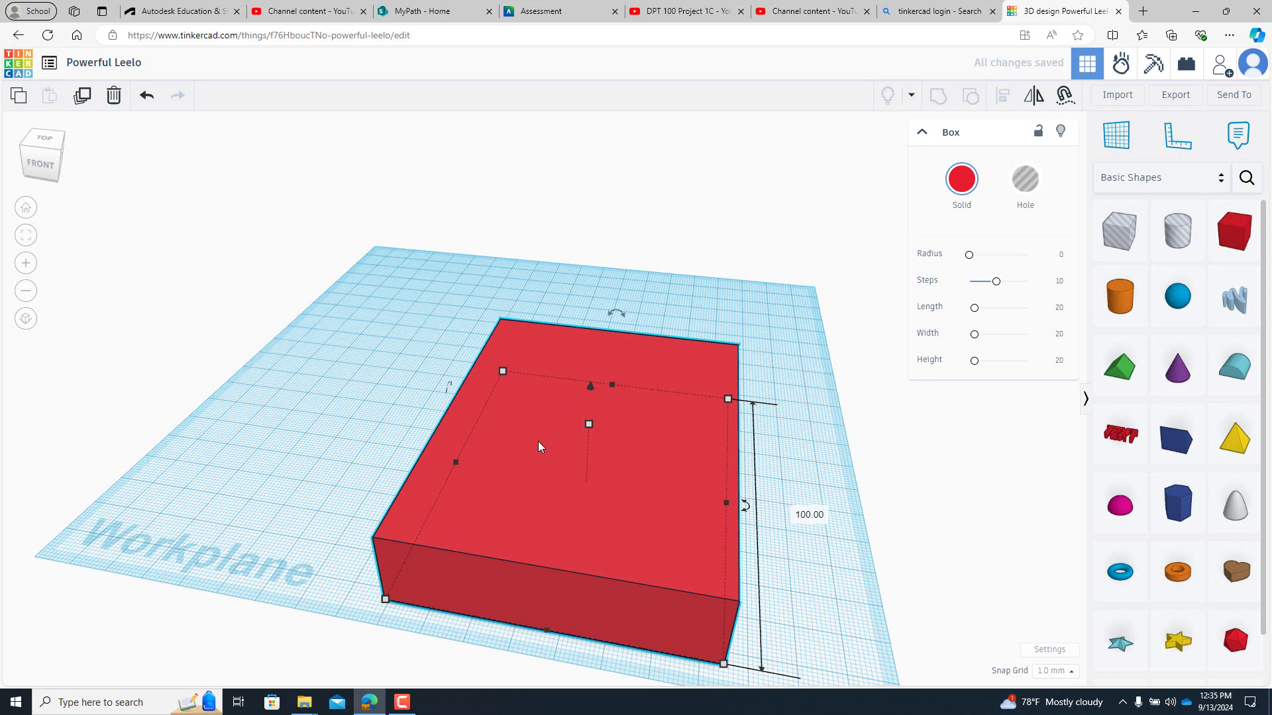
# Step: Set the red box's side-to-side size to 100 mm and move it back about 29 mm toward the middle of the workplane
pyautogui.moveTo(457, 464); pyautogui.dragTo(356, 452)
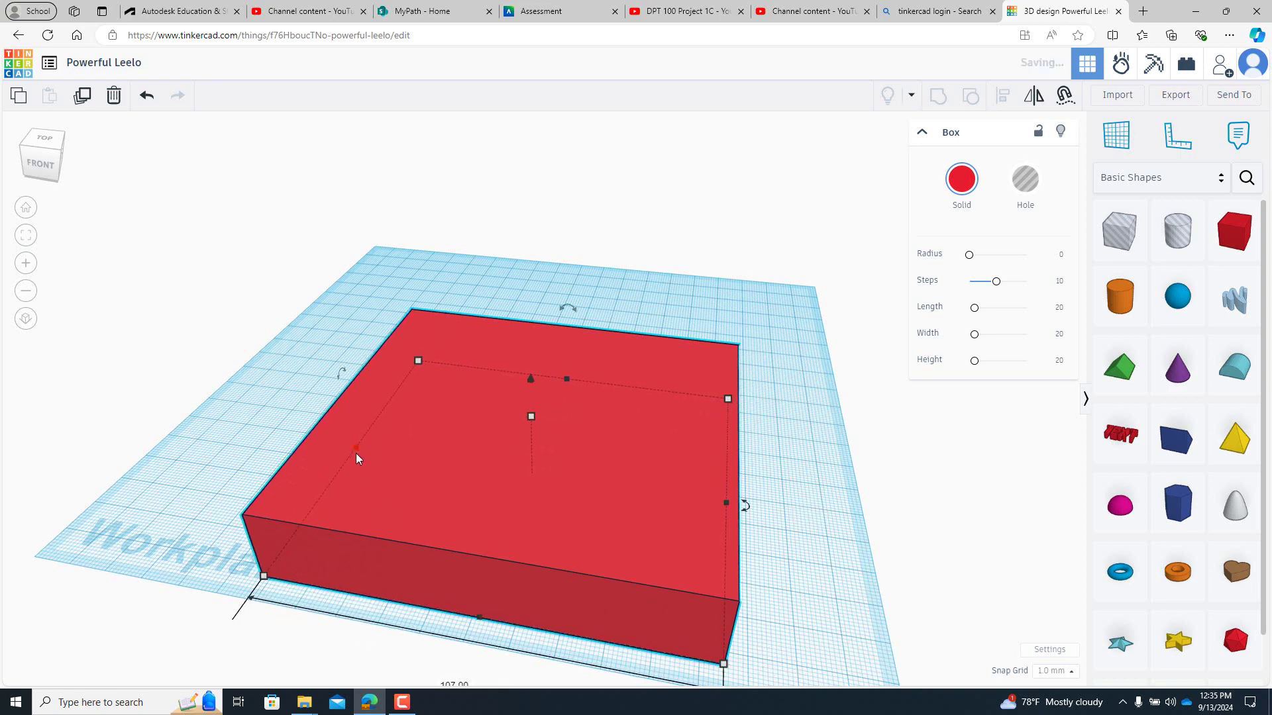
pyautogui.click(466, 684)
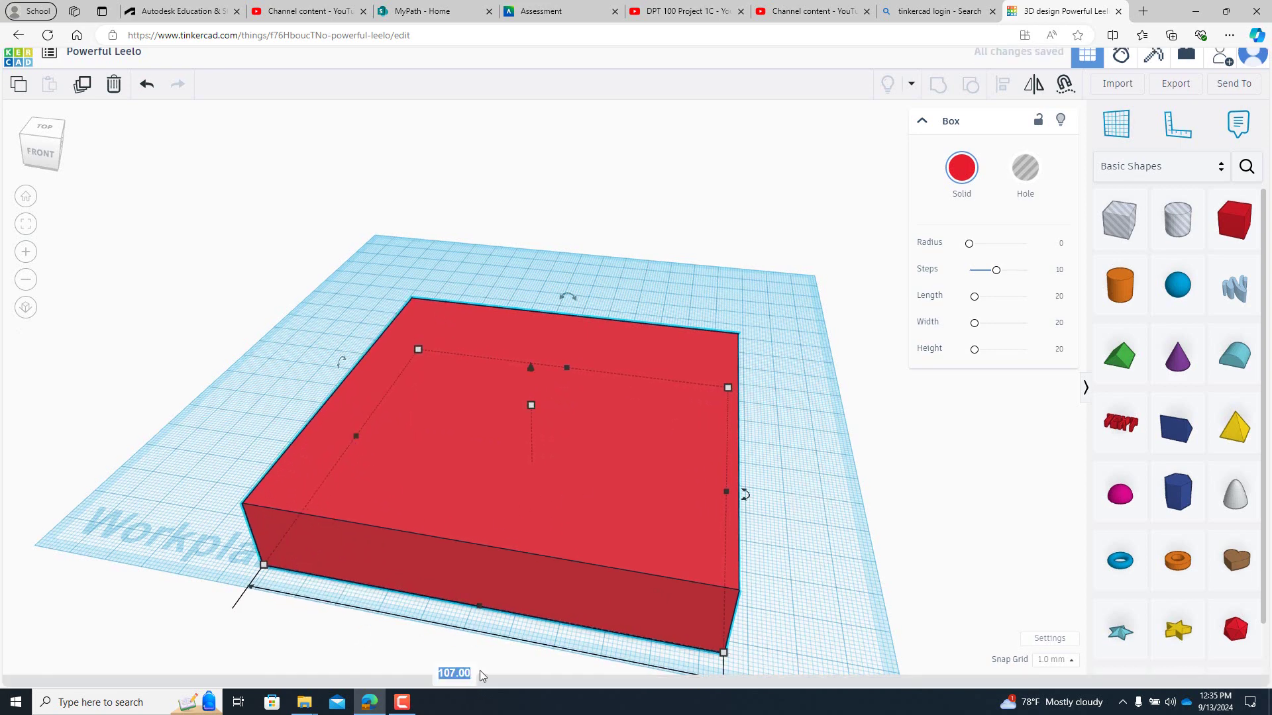
pyautogui.write('100')
pyautogui.press('Return')
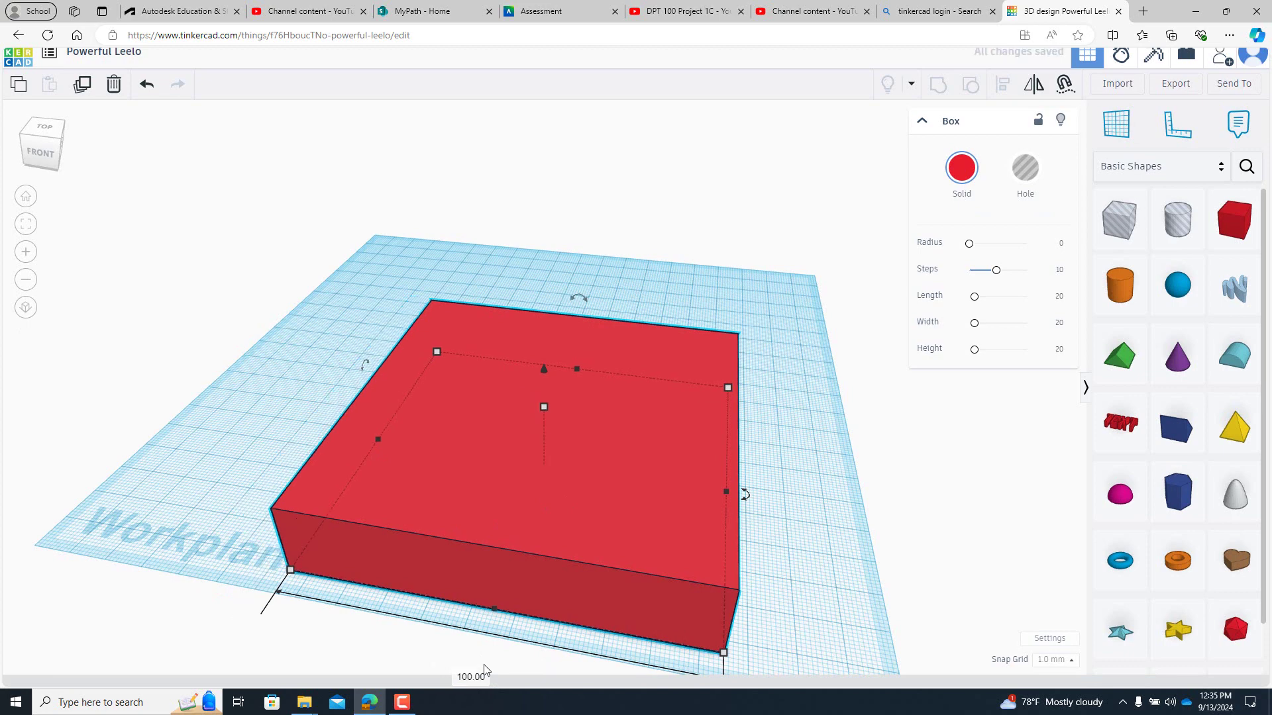
pyautogui.moveTo(522, 376); pyautogui.dragTo(544, 429)
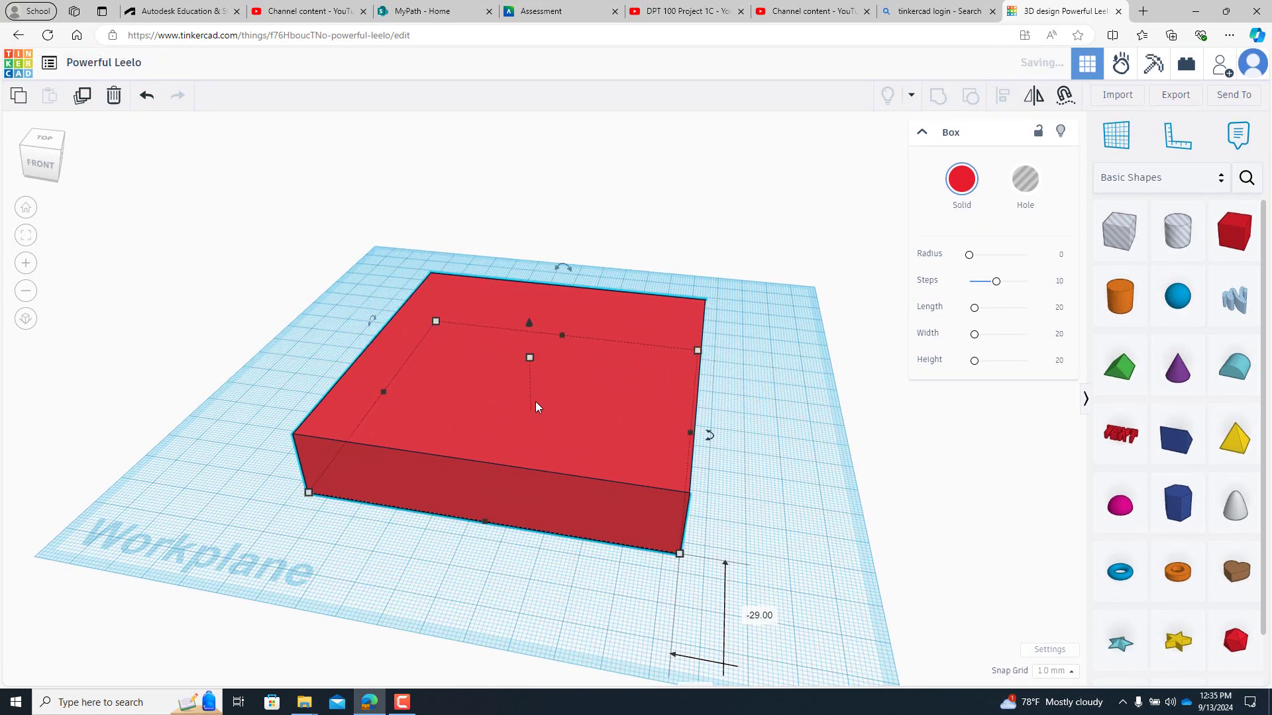
pyautogui.click(655, 229)
# Step: Place a hole box on the empty workplane area beside the back corner of the large red box
pyautogui.moveTo(704, 358); pyautogui.dragTo(674, 405, button='right')
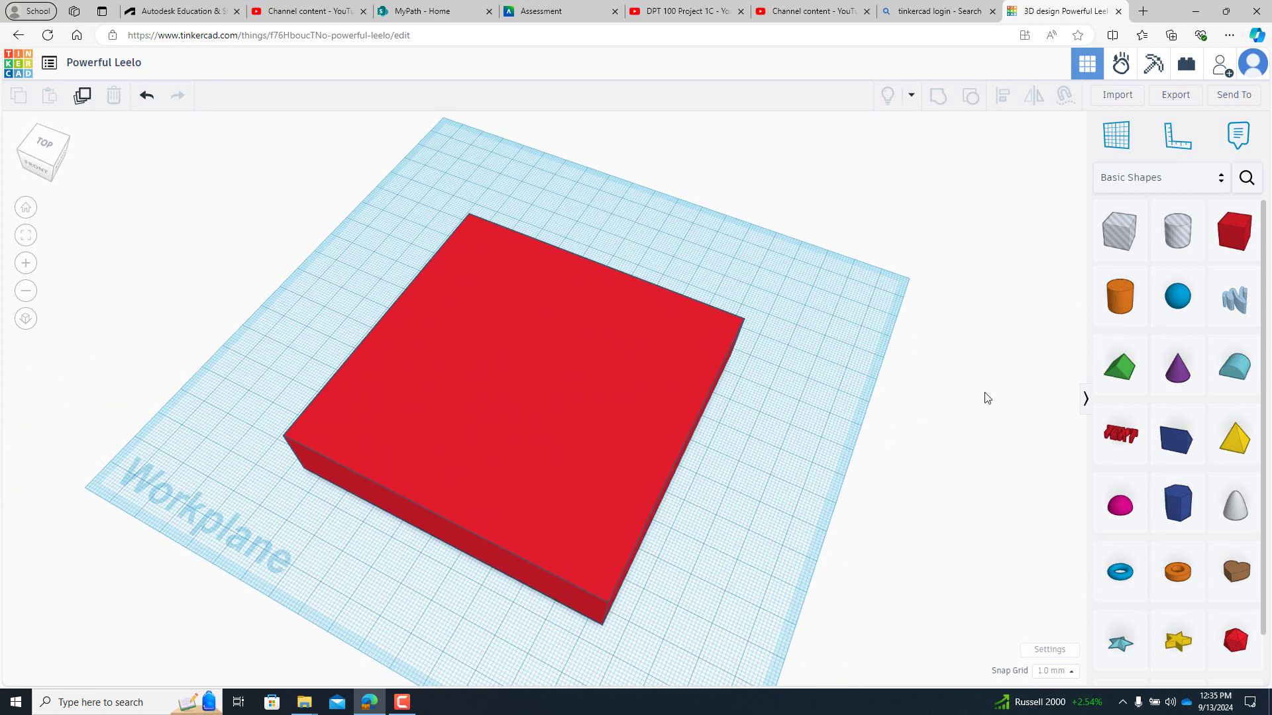
pyautogui.click(1123, 240)
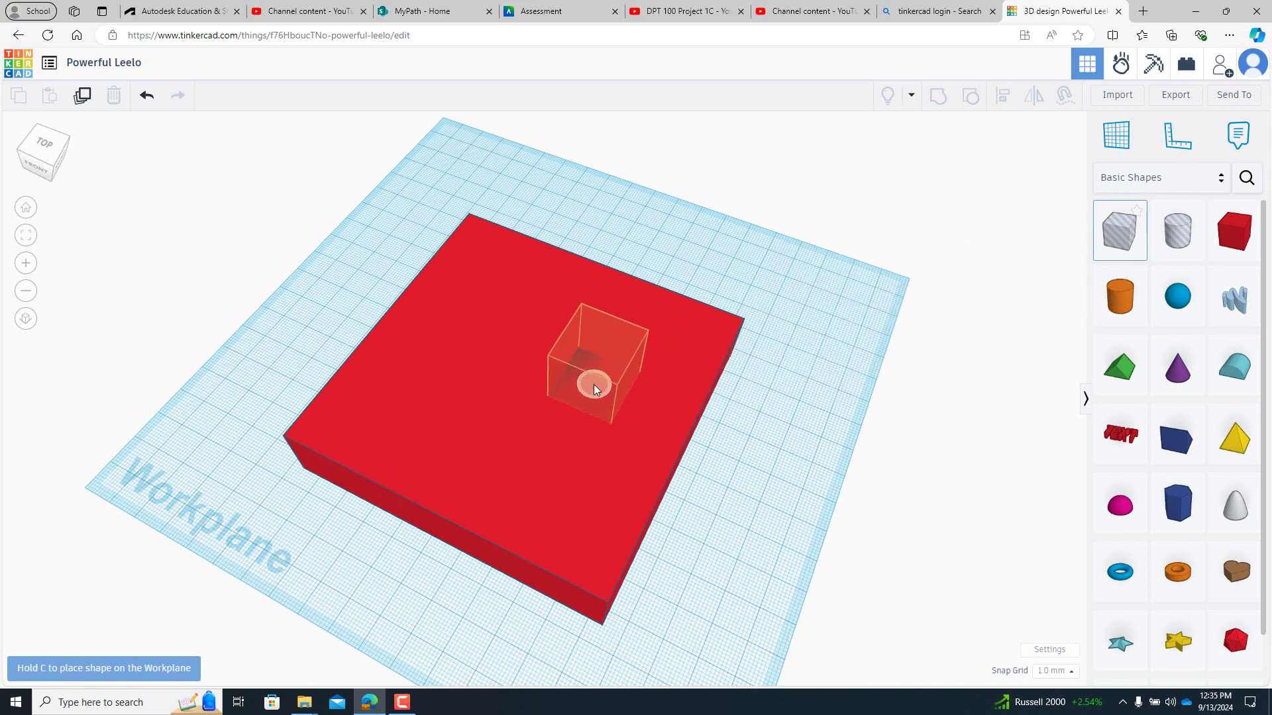
pyautogui.click(815, 315)
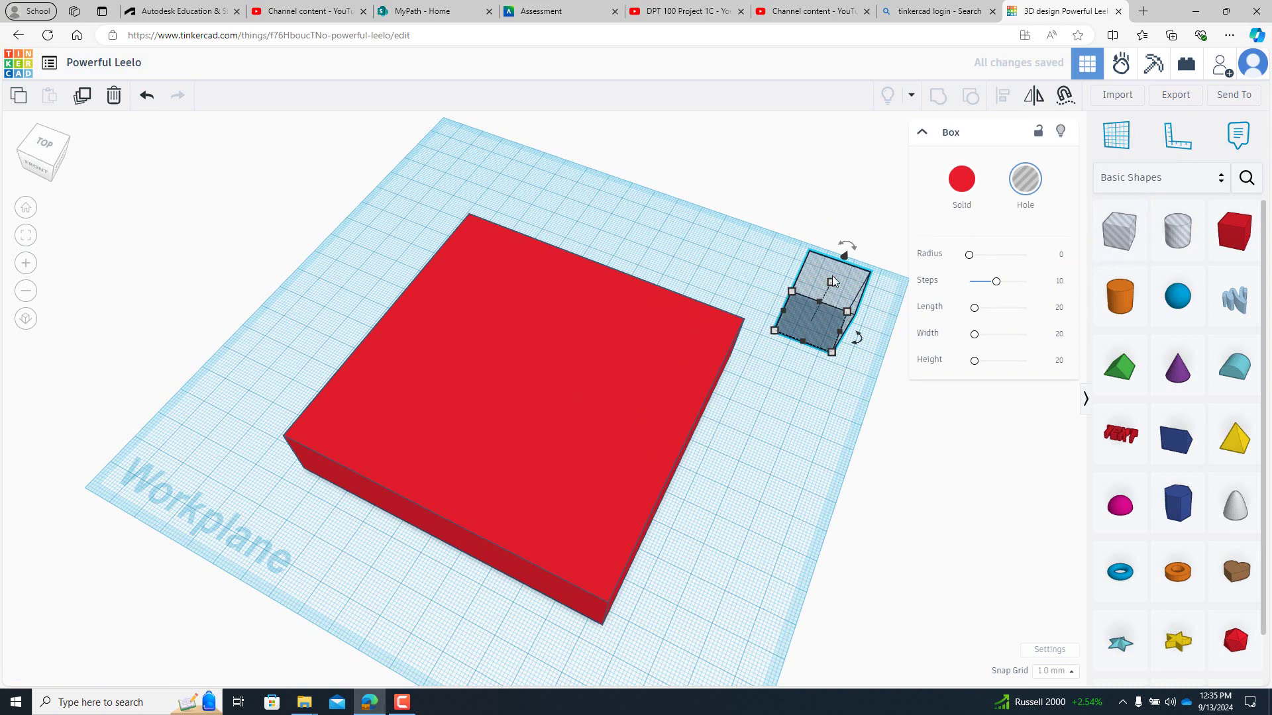
# Step: Stretch the hole box much taller and move it about 102 mm left and 44 mm forward, into the red box's back-left corner
pyautogui.moveTo(832, 282); pyautogui.dragTo(861, 200)
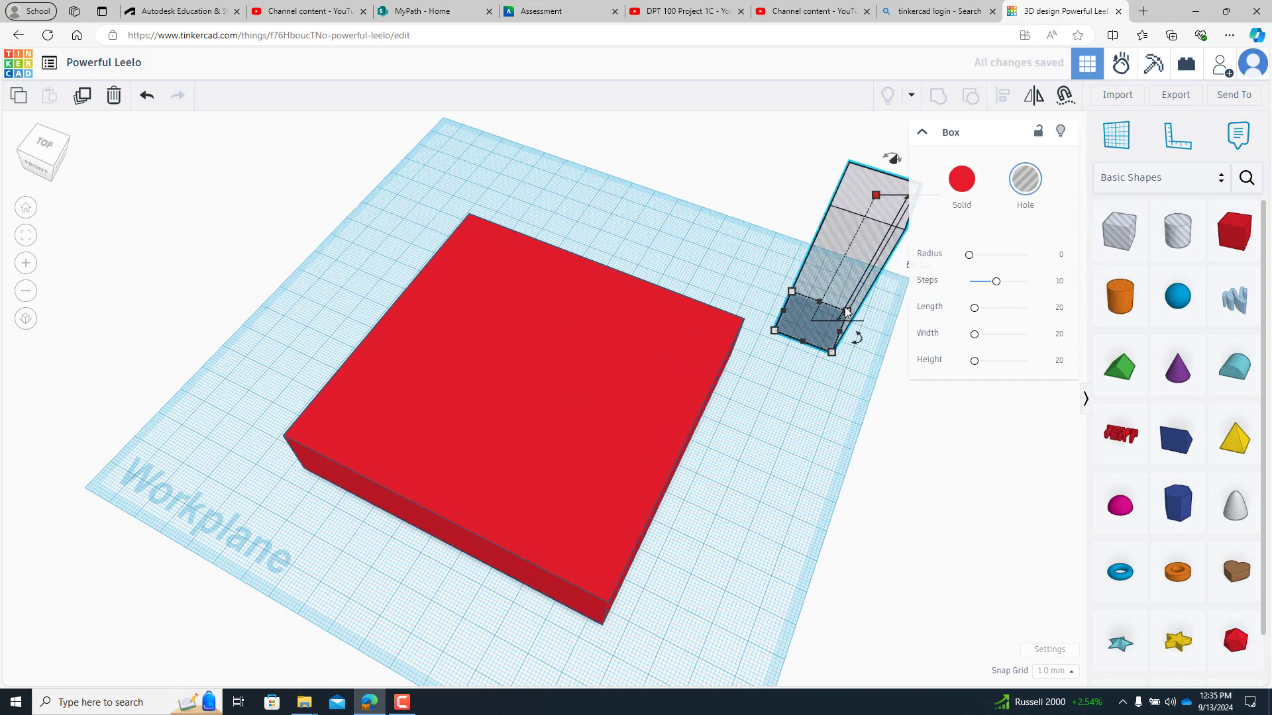
pyautogui.moveTo(844, 280); pyautogui.dragTo(479, 259)
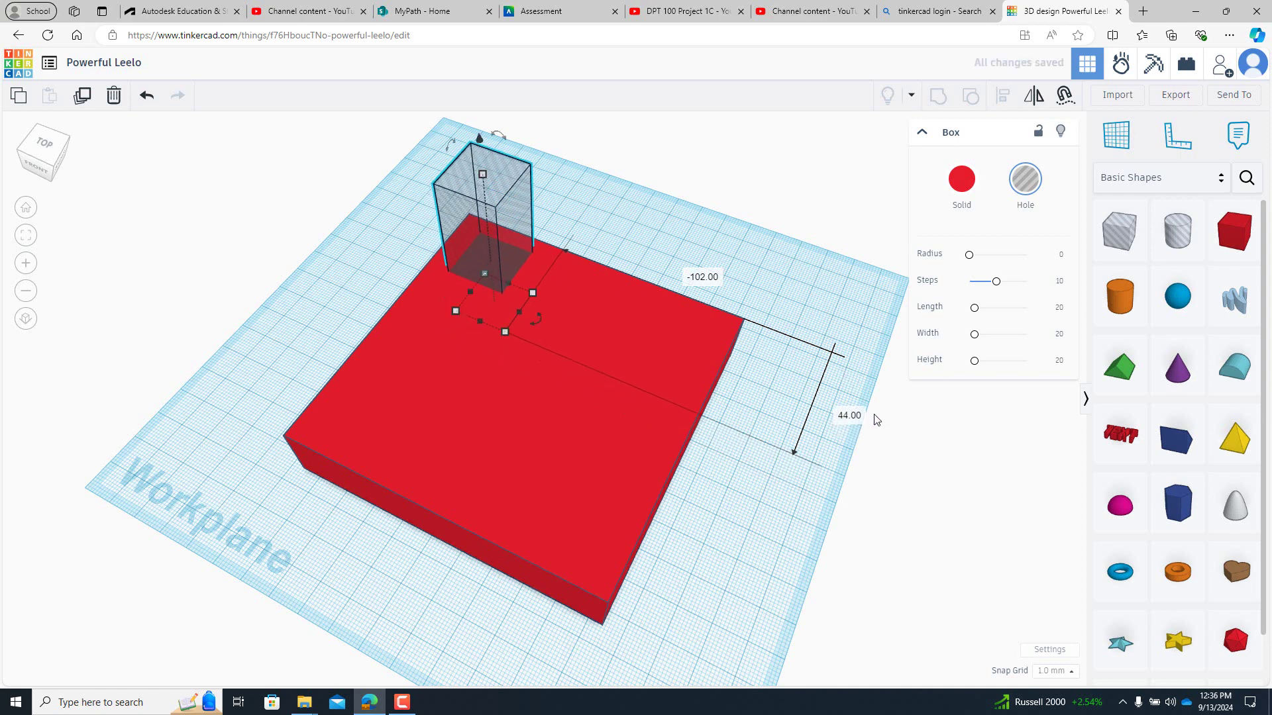
pyautogui.moveTo(752, 454); pyautogui.dragTo(729, 395, button='right')
pyautogui.moveTo(548, 382); pyautogui.dragTo(630, 414, button='right')
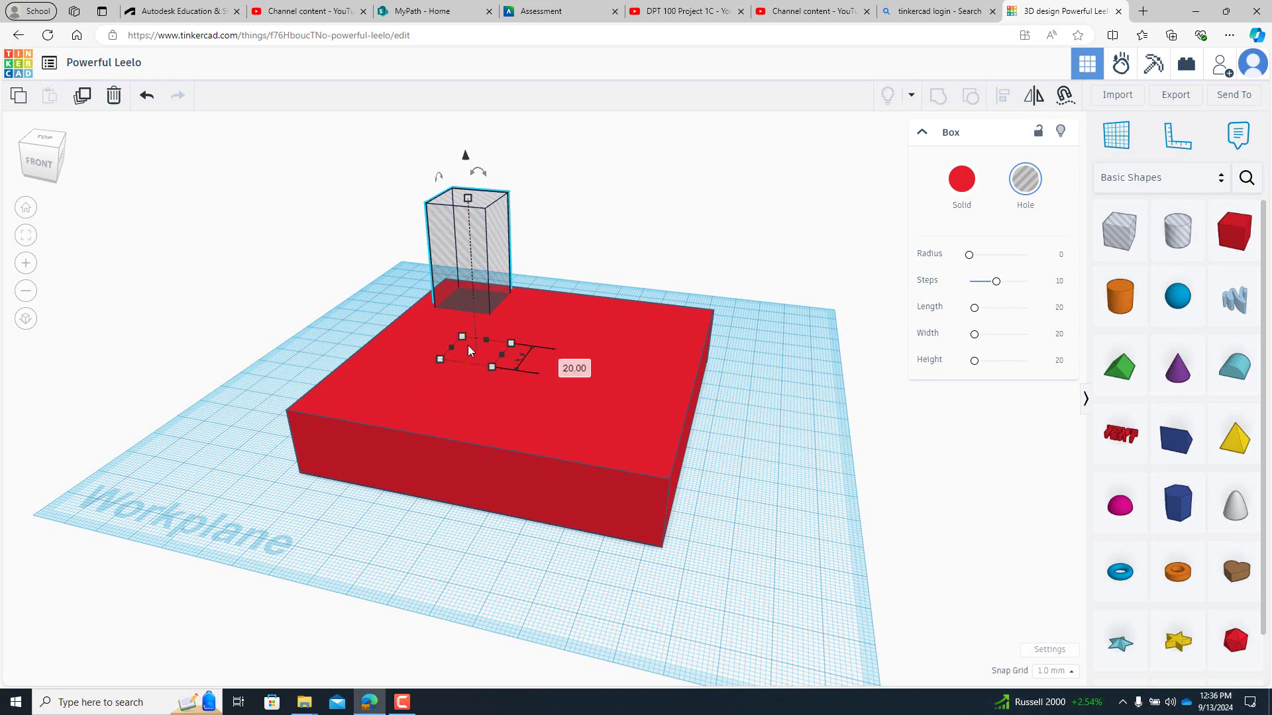
# Step: Make the hole box slightly taller and raise it 5 mm above the workplane
pyautogui.moveTo(466, 203)
pyautogui.mouseDown()
pyautogui.moveTo(468, 182)
pyautogui.moveTo(468, 193)
pyautogui.mouseUp()
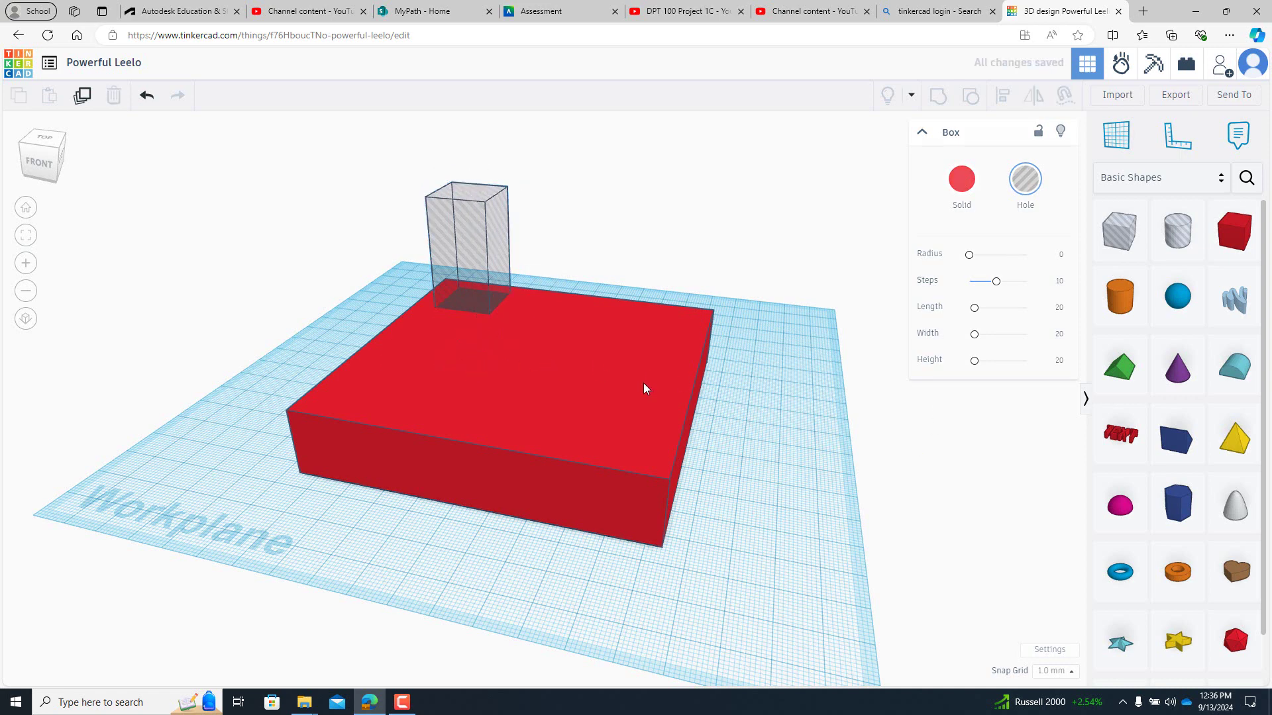
pyautogui.moveTo(469, 163)
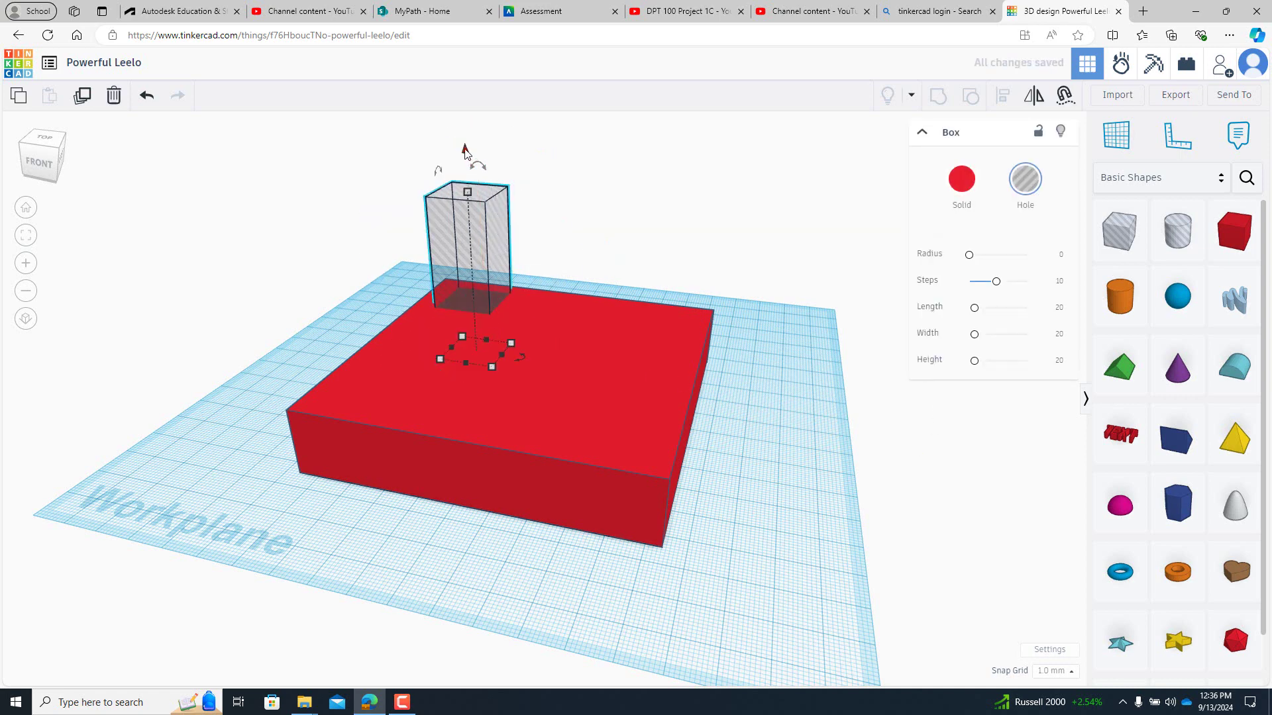
pyautogui.moveTo(465, 149); pyautogui.dragTo(466, 137)
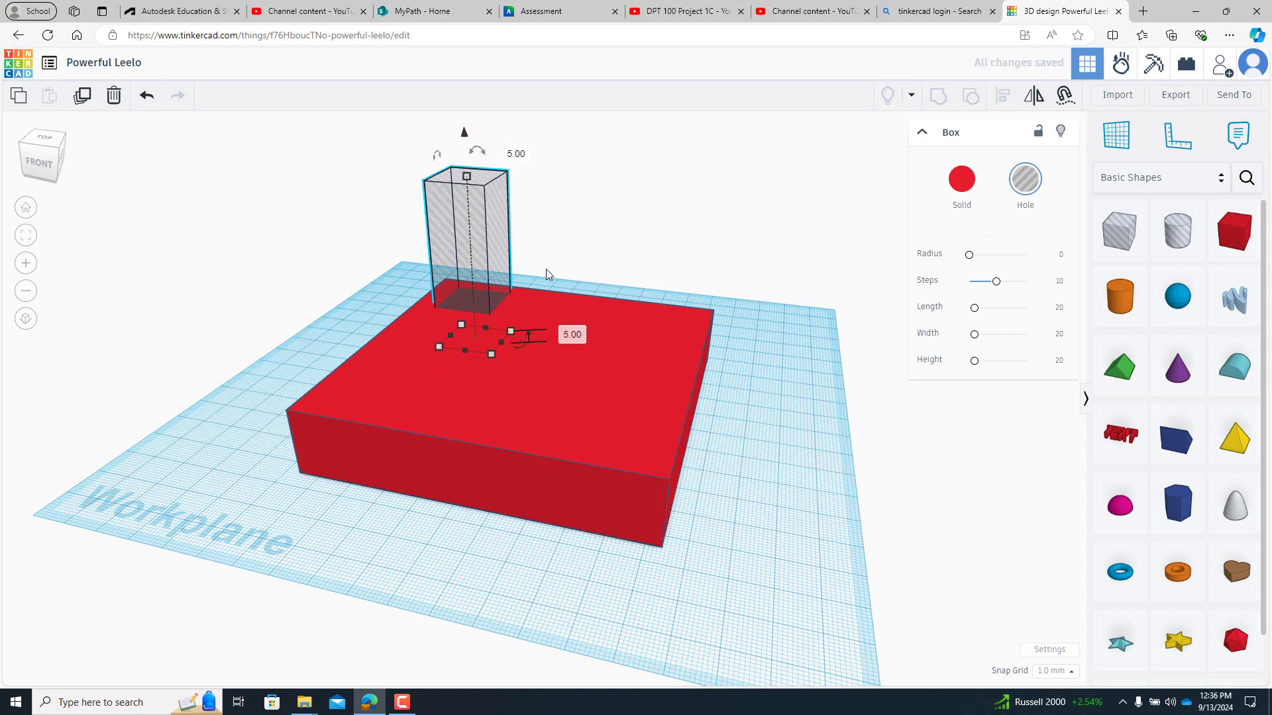
pyautogui.click(653, 249)
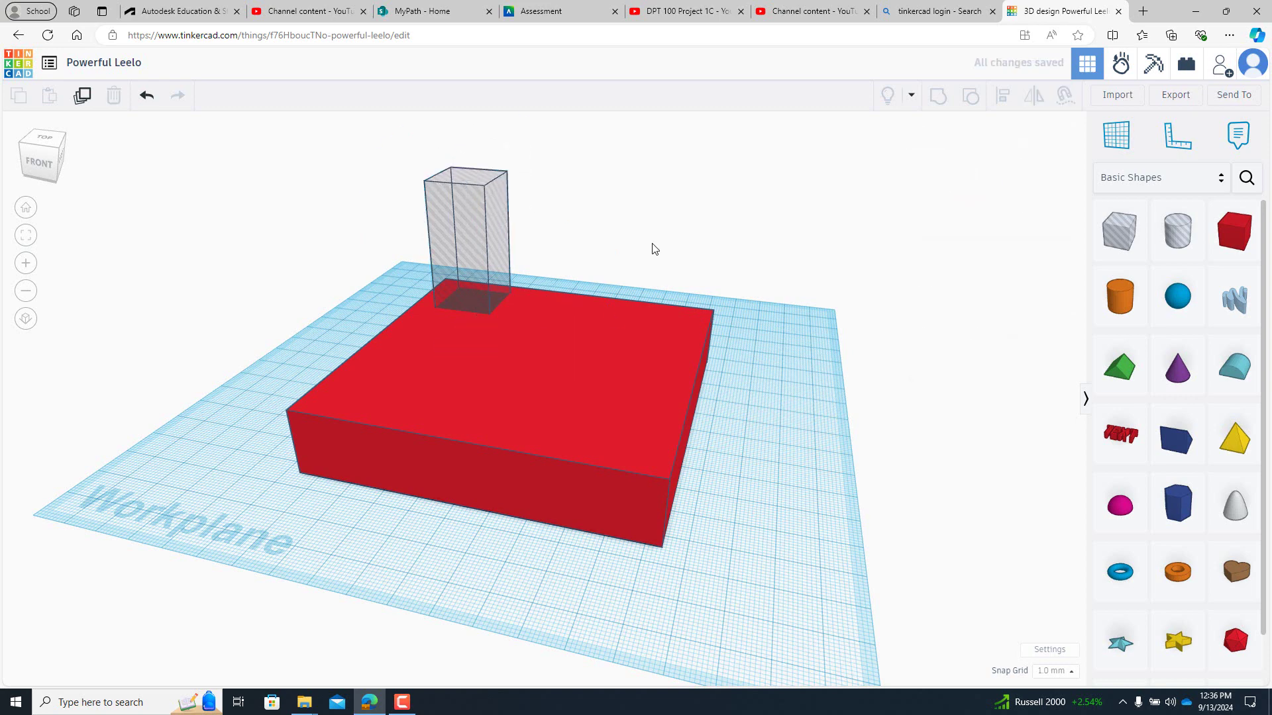
# Step: Group the red box with the hole box to cut a square pocket into its corner
pyautogui.moveTo(593, 240); pyautogui.dragTo(541, 241, button='right')
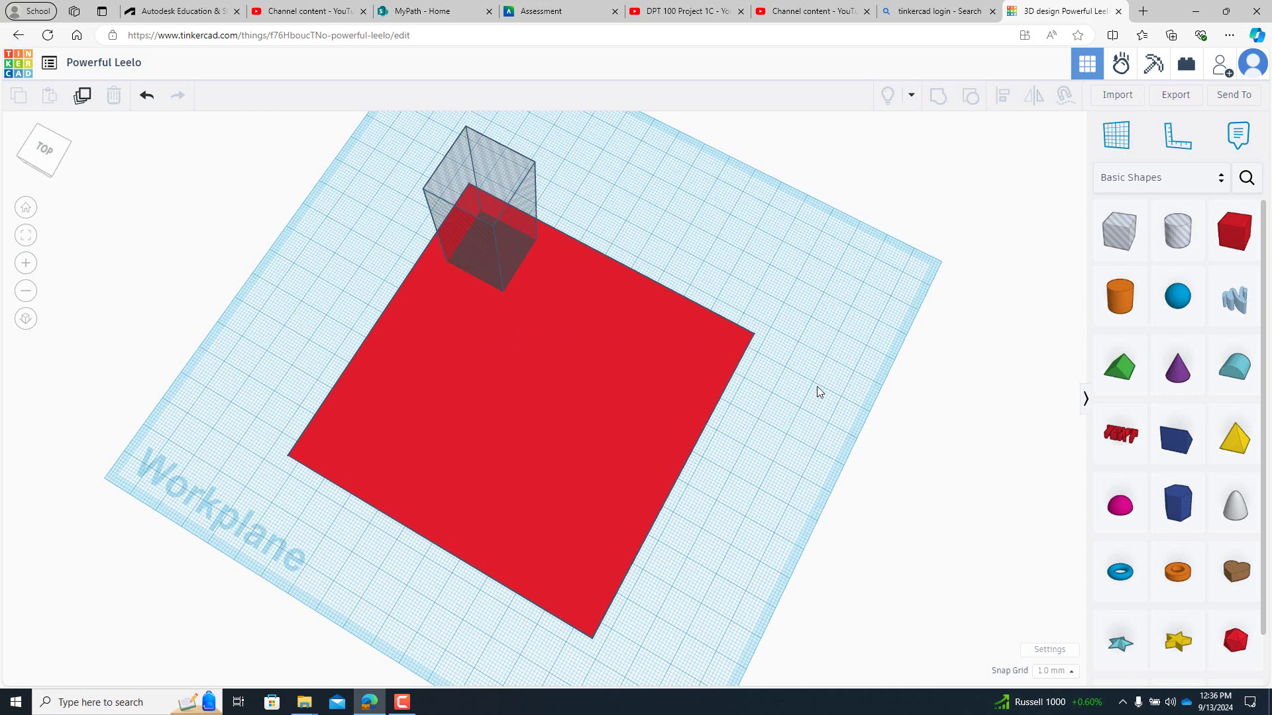
pyautogui.moveTo(822, 409); pyautogui.dragTo(797, 304, button='right')
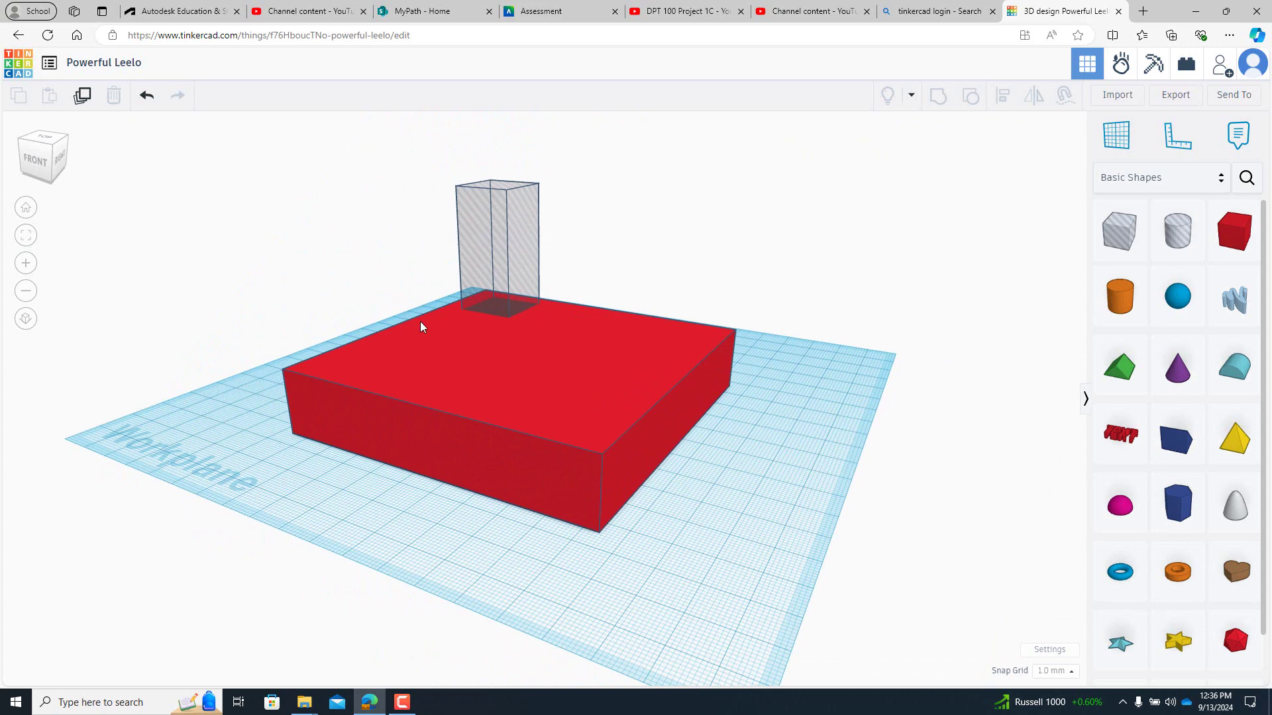
pyautogui.click(693, 373)
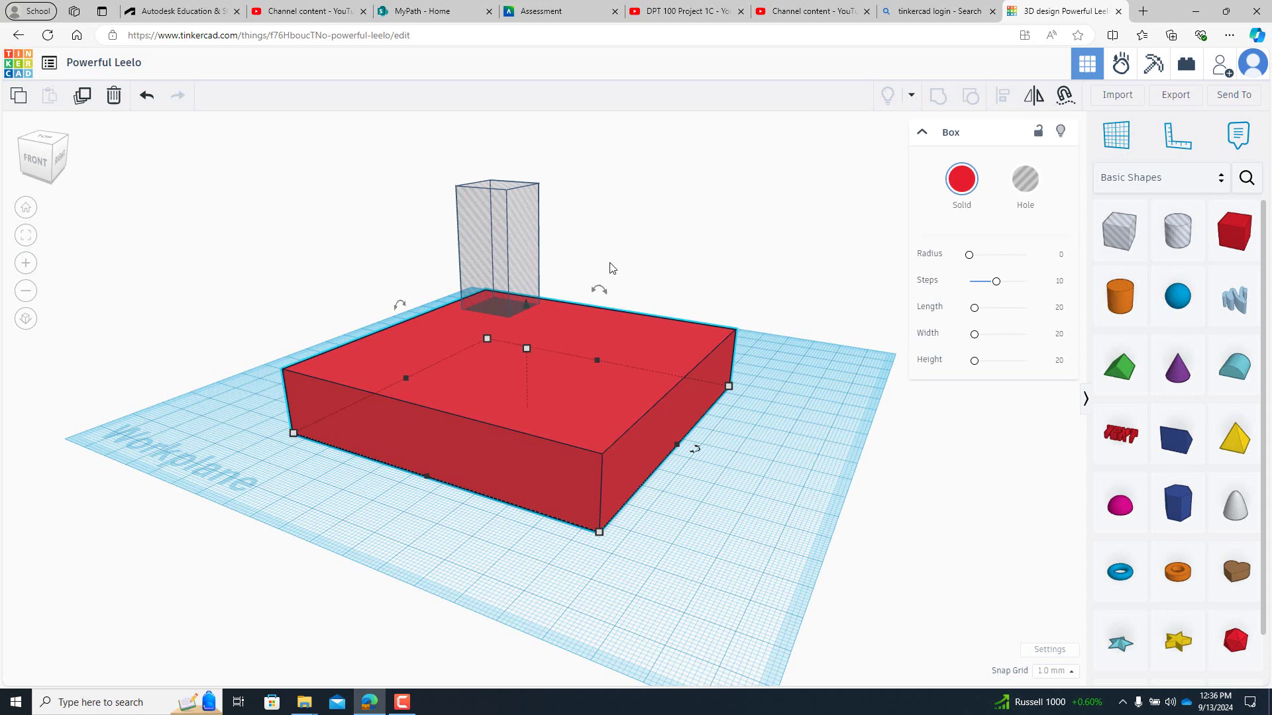
pyautogui.keyDown('shift'); pyautogui.click(538, 224); pyautogui.keyUp('shift')
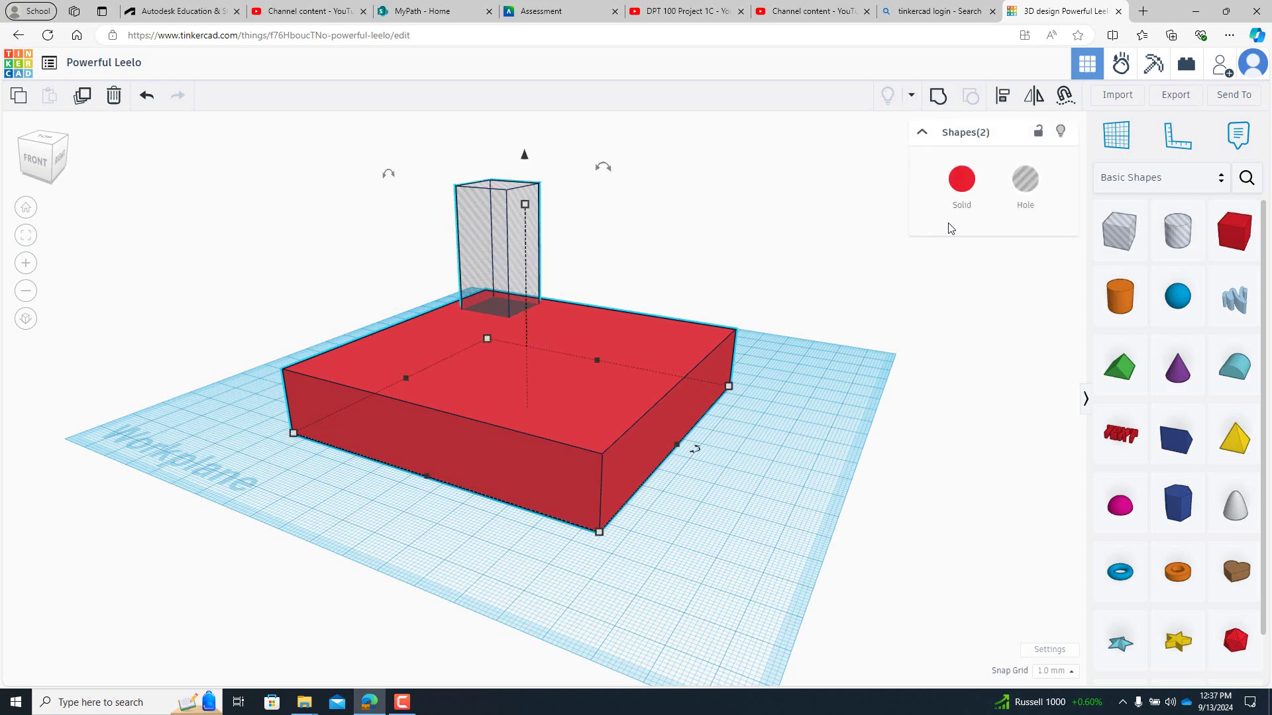
pyautogui.click(935, 104)
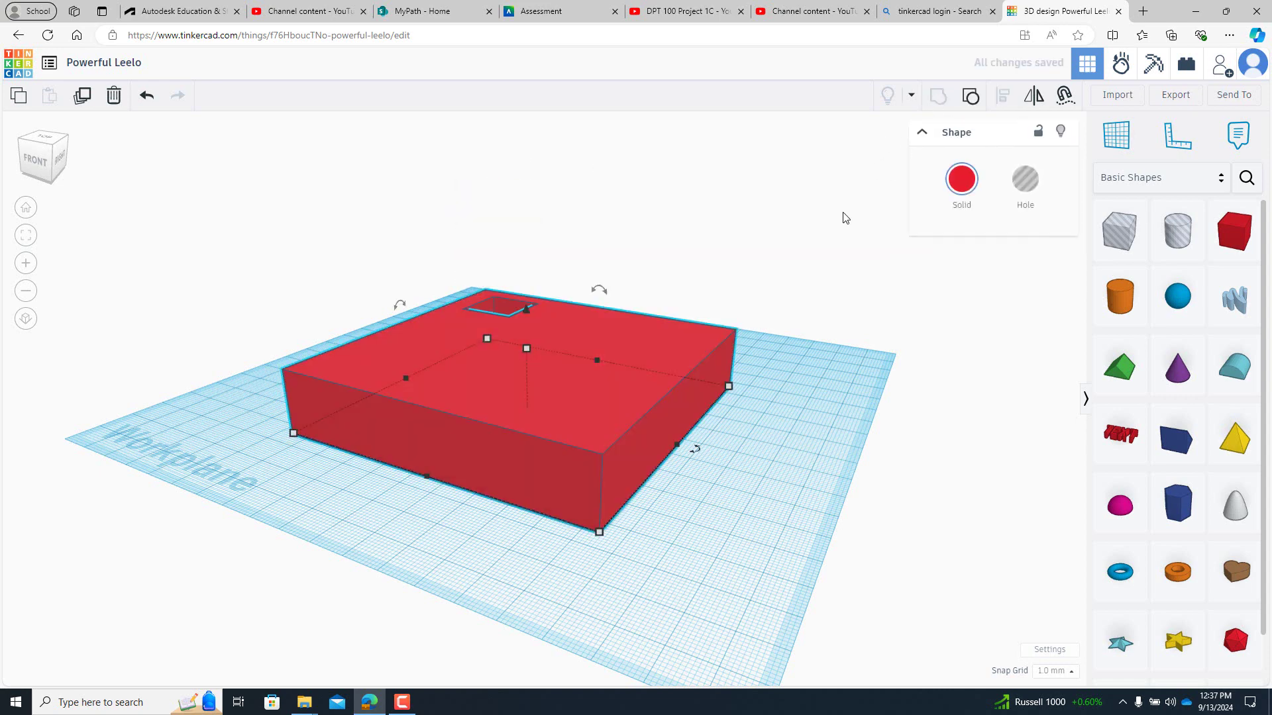
# Step: Inspect the square pocket in the red block from above and from the front
pyautogui.moveTo(820, 220); pyautogui.dragTo(713, 341, button='right')
pyautogui.scroll(5, 574, 299)
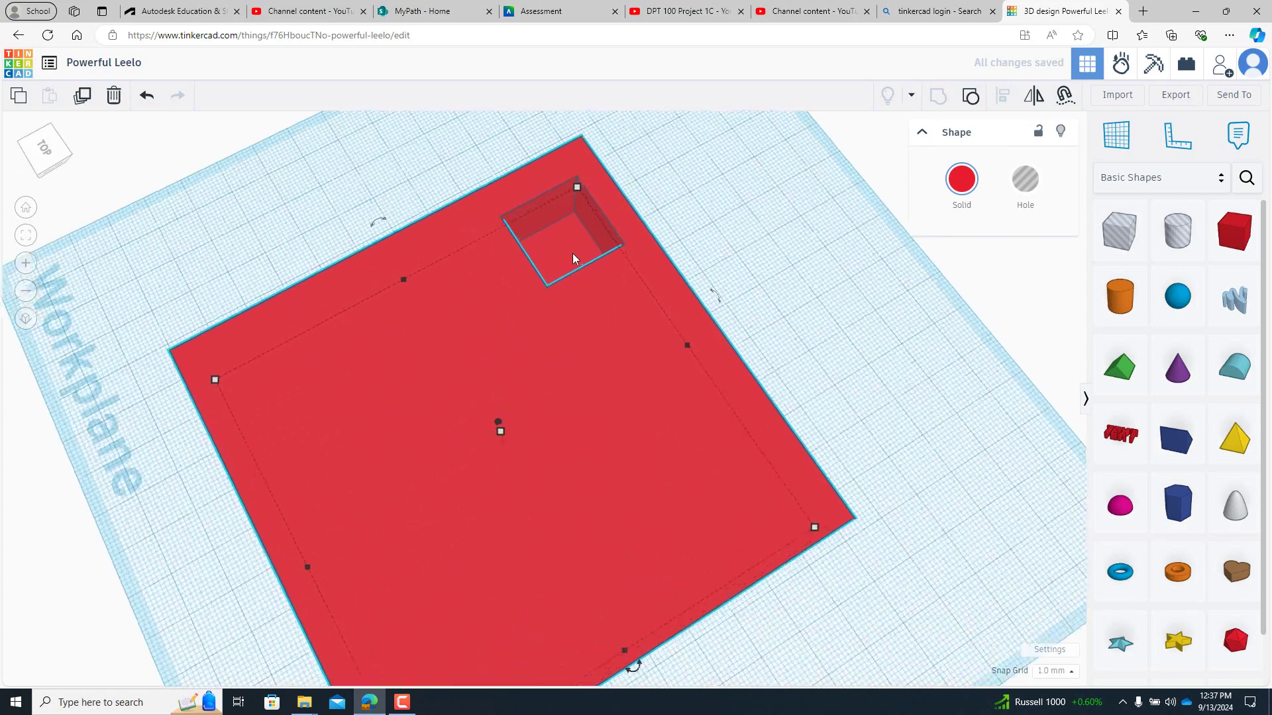
pyautogui.moveTo(597, 313); pyautogui.dragTo(798, 213, button='right')
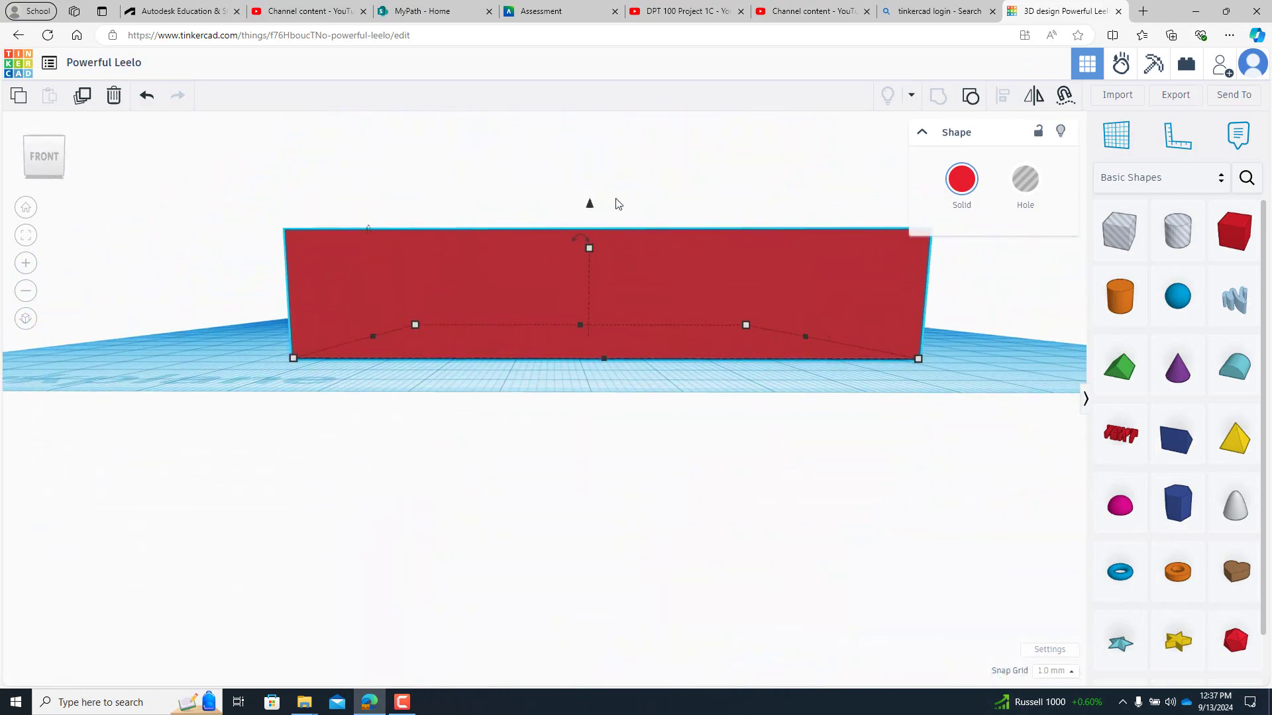
pyautogui.moveTo(615, 198); pyautogui.dragTo(608, 326, button='right')
pyautogui.scroll(2, 641, 294)
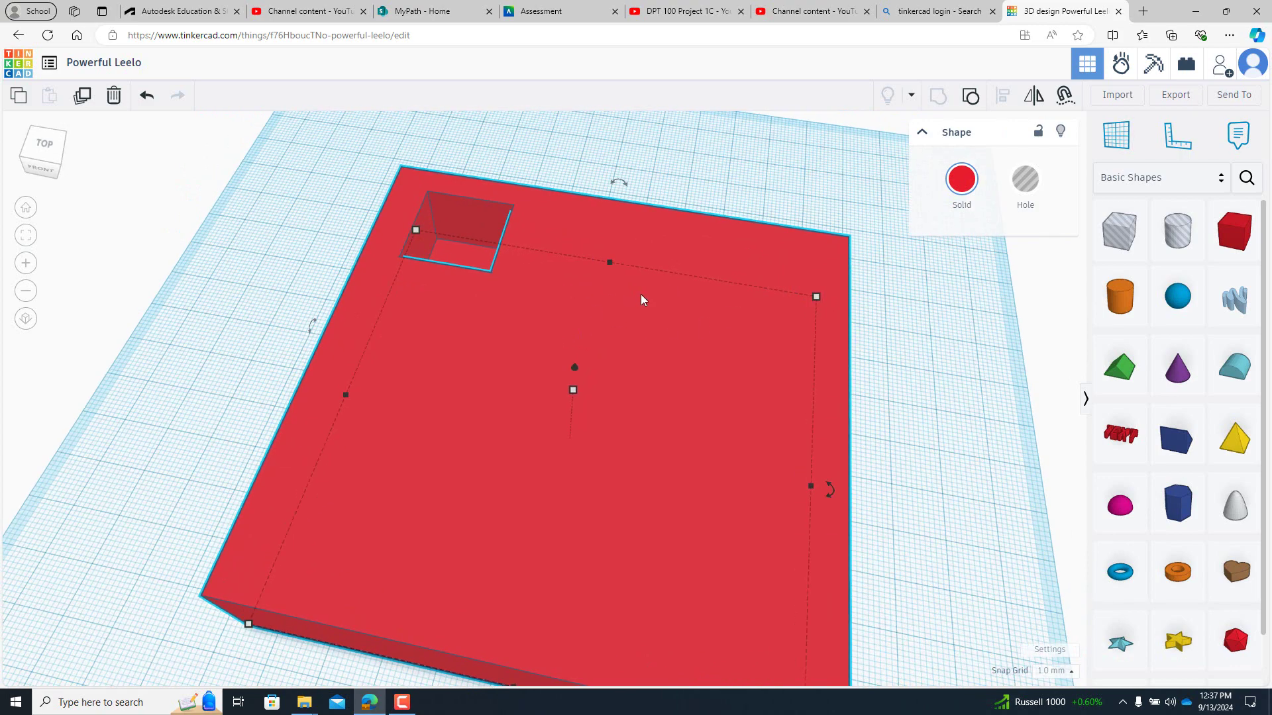
pyautogui.scroll(-3, 642, 295)
pyautogui.click(914, 358)
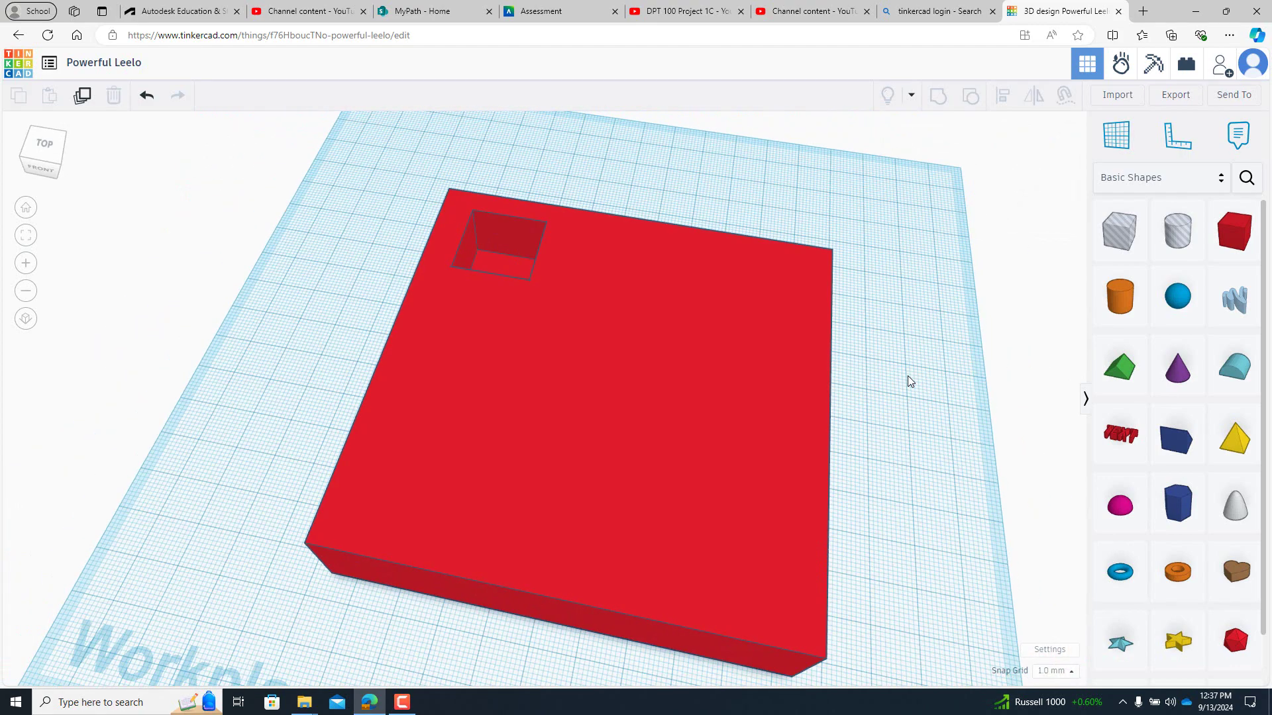
# Step: Add a solid cylinder, stretch it much taller, and move it about 46 mm left into the red block's back-right corner
pyautogui.moveTo(908, 376); pyautogui.dragTo(833, 325, button='middle')
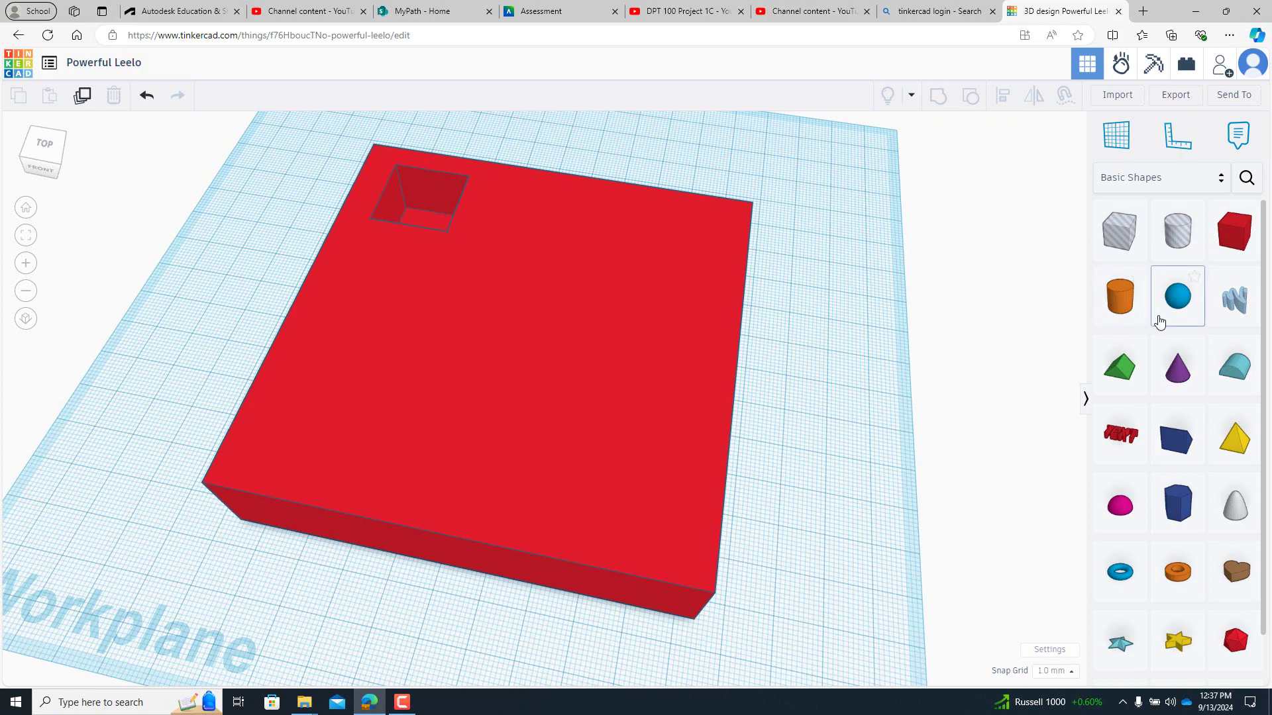
pyautogui.moveTo(1126, 310); pyautogui.dragTo(819, 340)
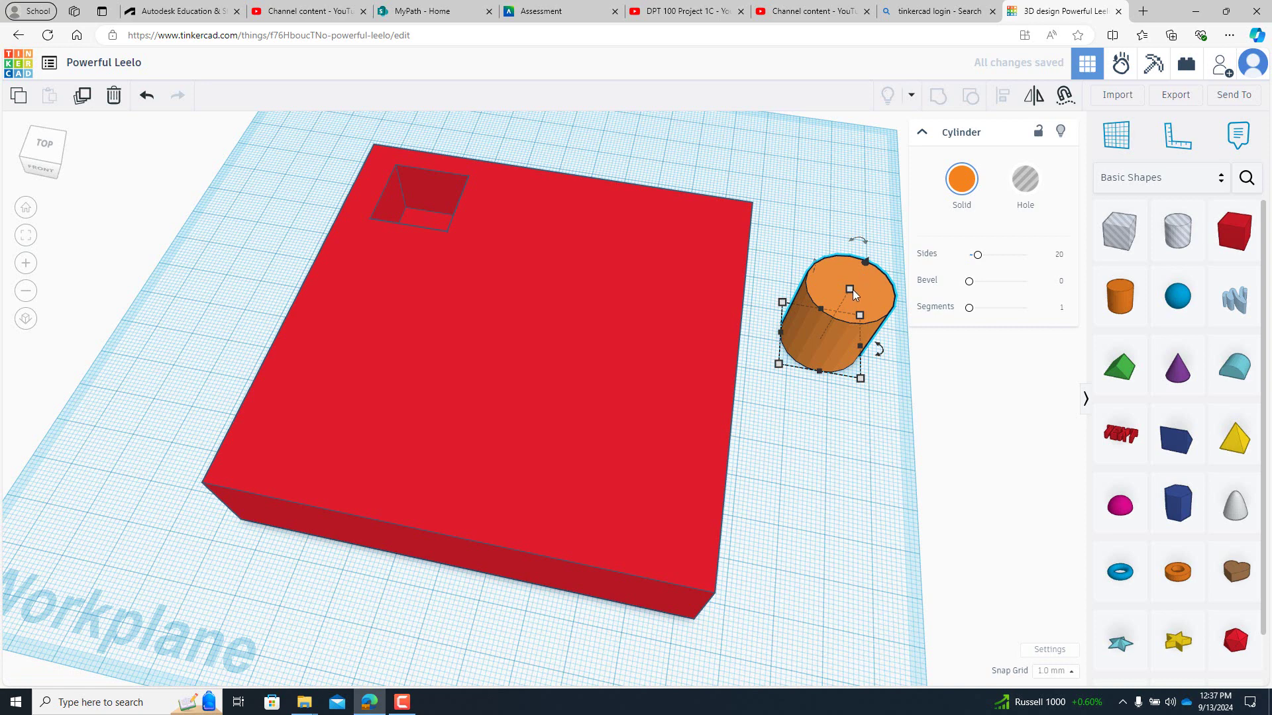
pyautogui.moveTo(853, 293); pyautogui.dragTo(865, 149)
pyautogui.moveTo(897, 238); pyautogui.dragTo(651, 192)
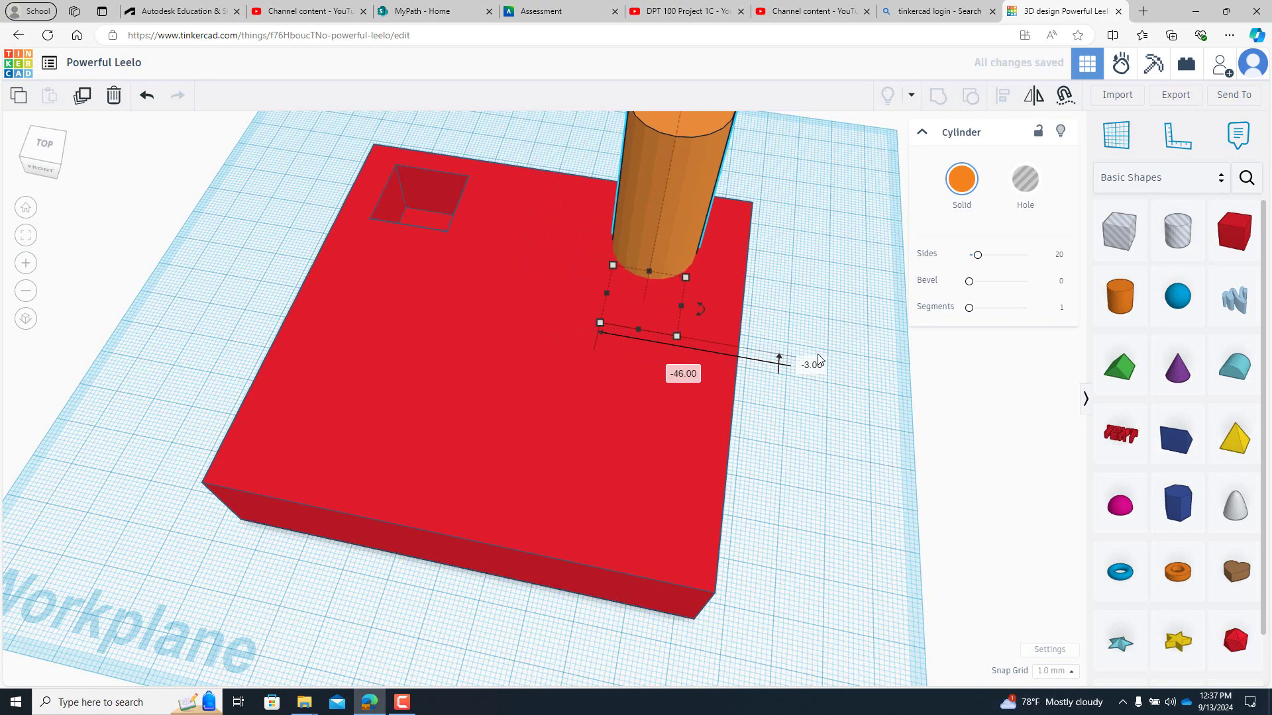
pyautogui.moveTo(822, 426); pyautogui.dragTo(871, 292, button='right')
pyautogui.click(823, 258)
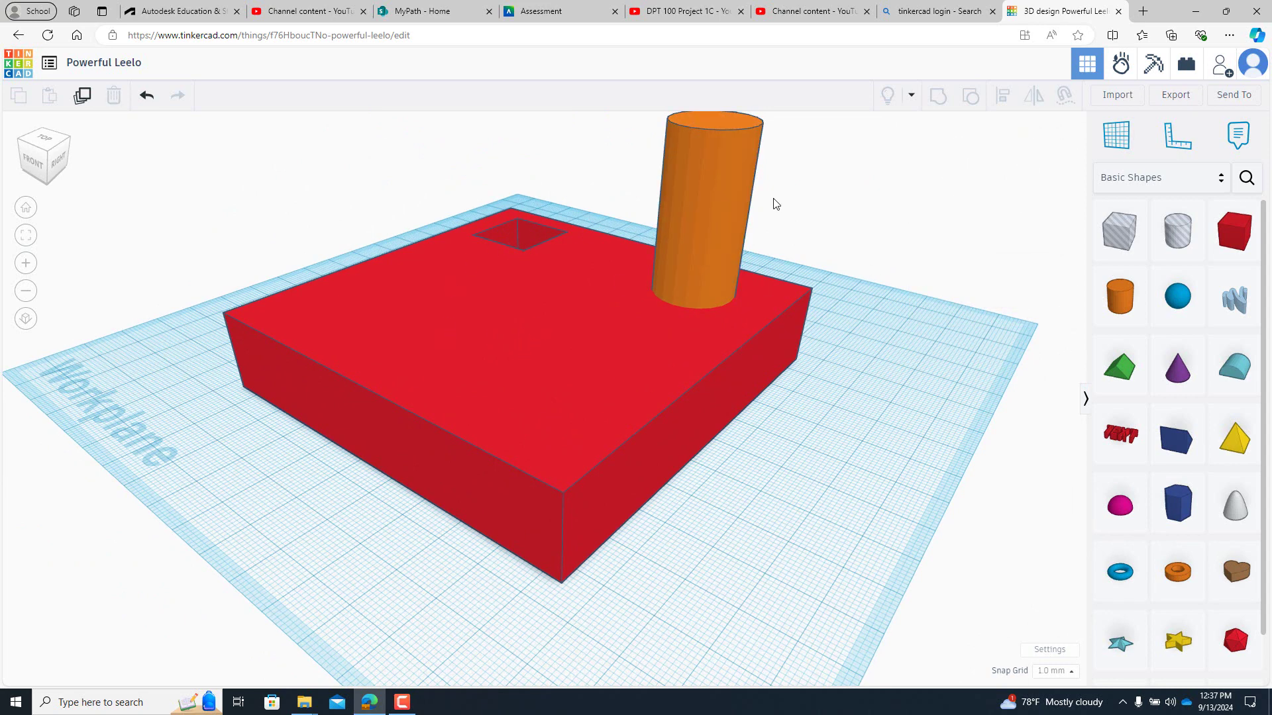
# Step: Select the orange cylinder and the red block in turn to check that they are separate shapes
pyautogui.click(736, 177)
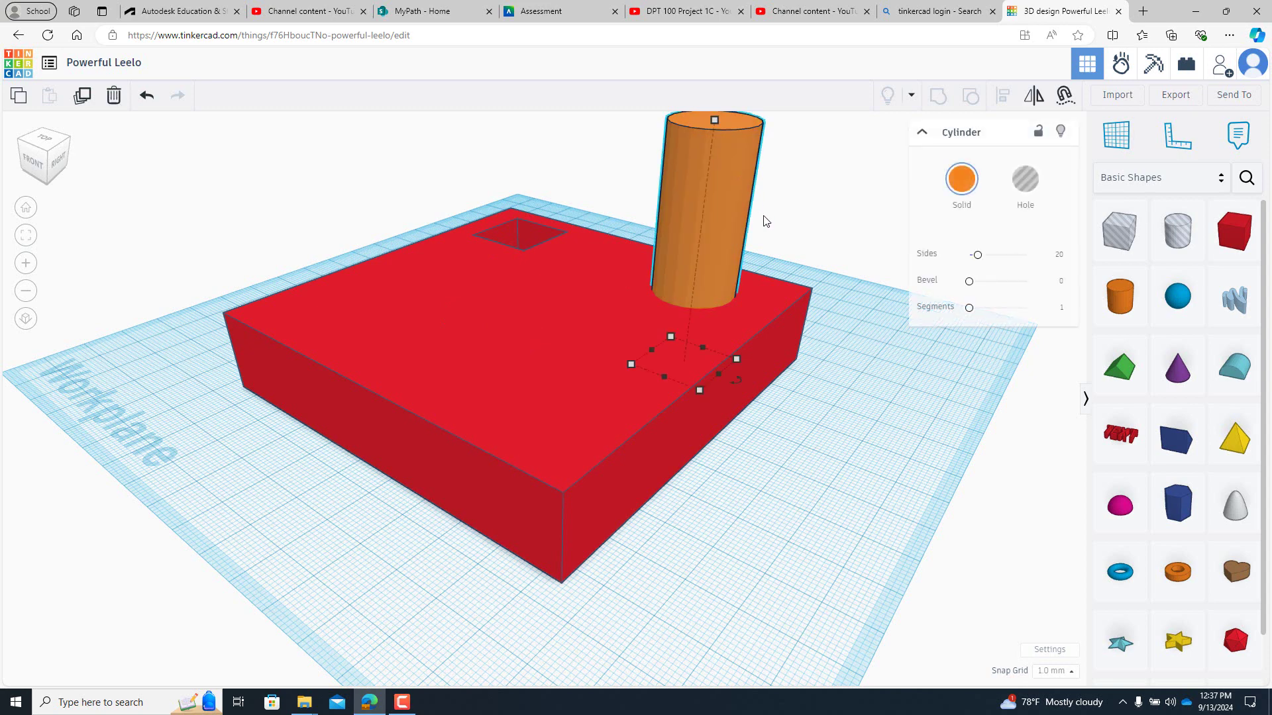
pyautogui.click(767, 308)
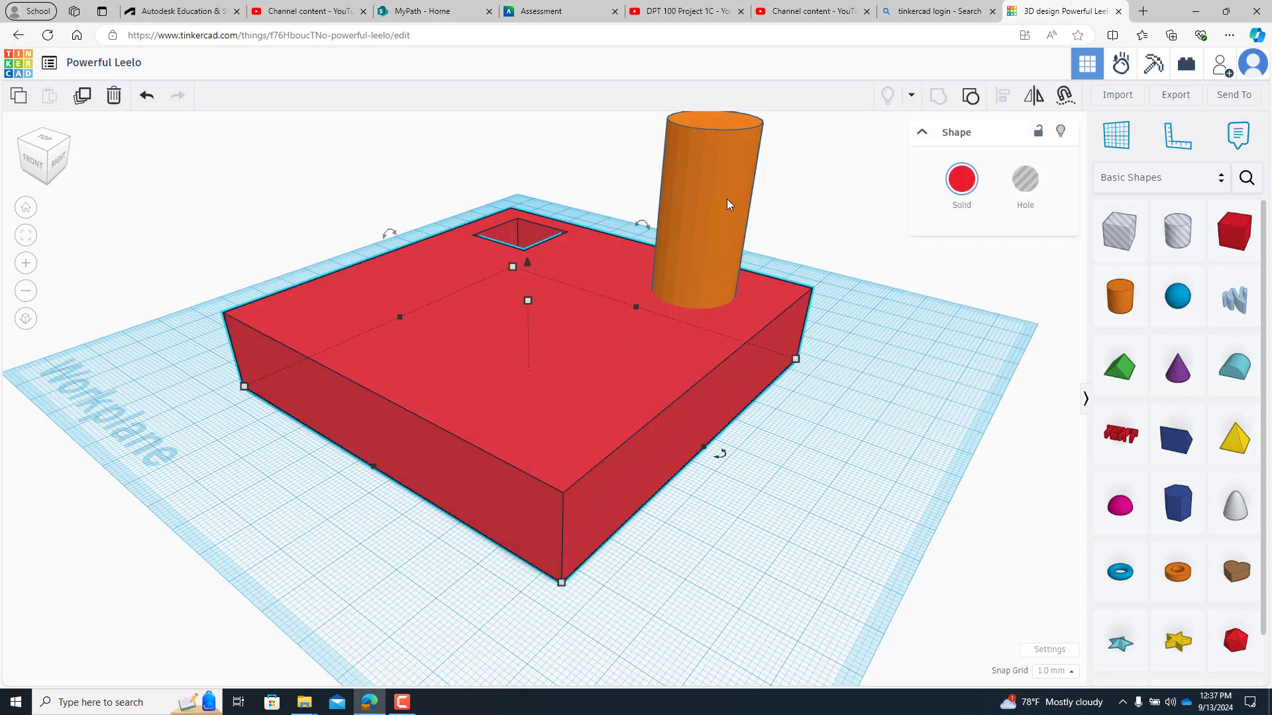
pyautogui.click(729, 181)
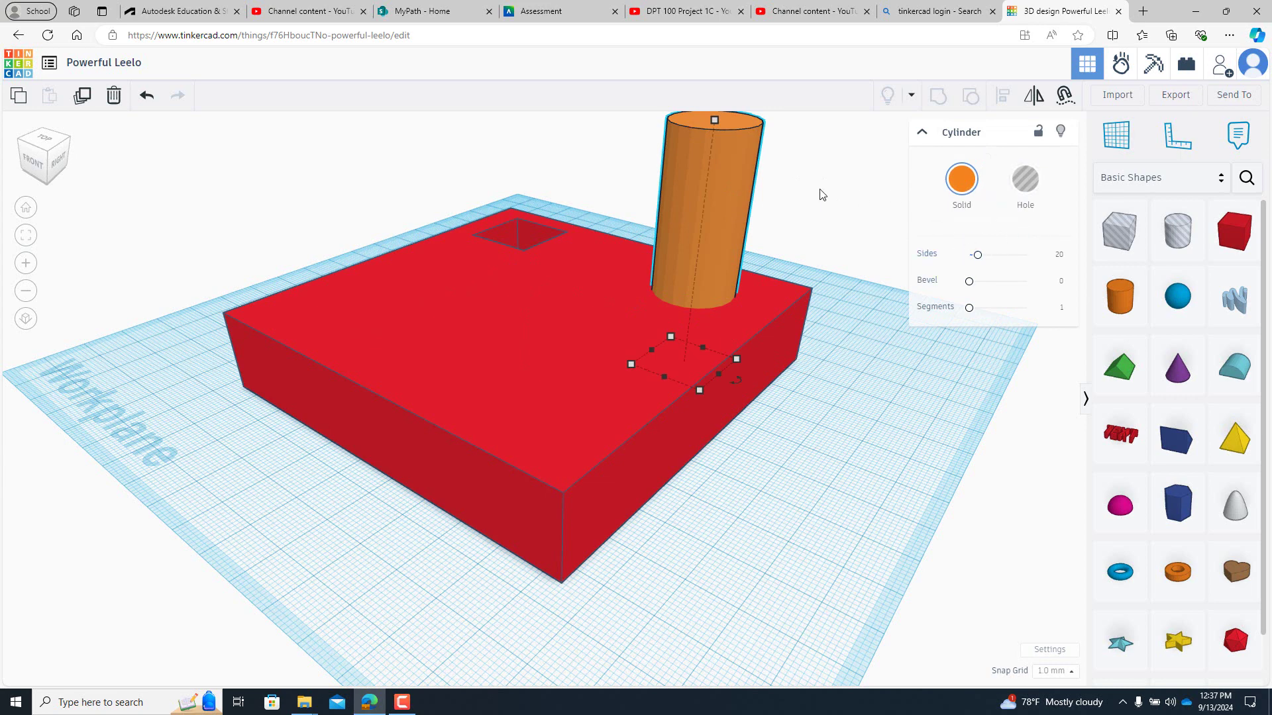
pyautogui.click(759, 307)
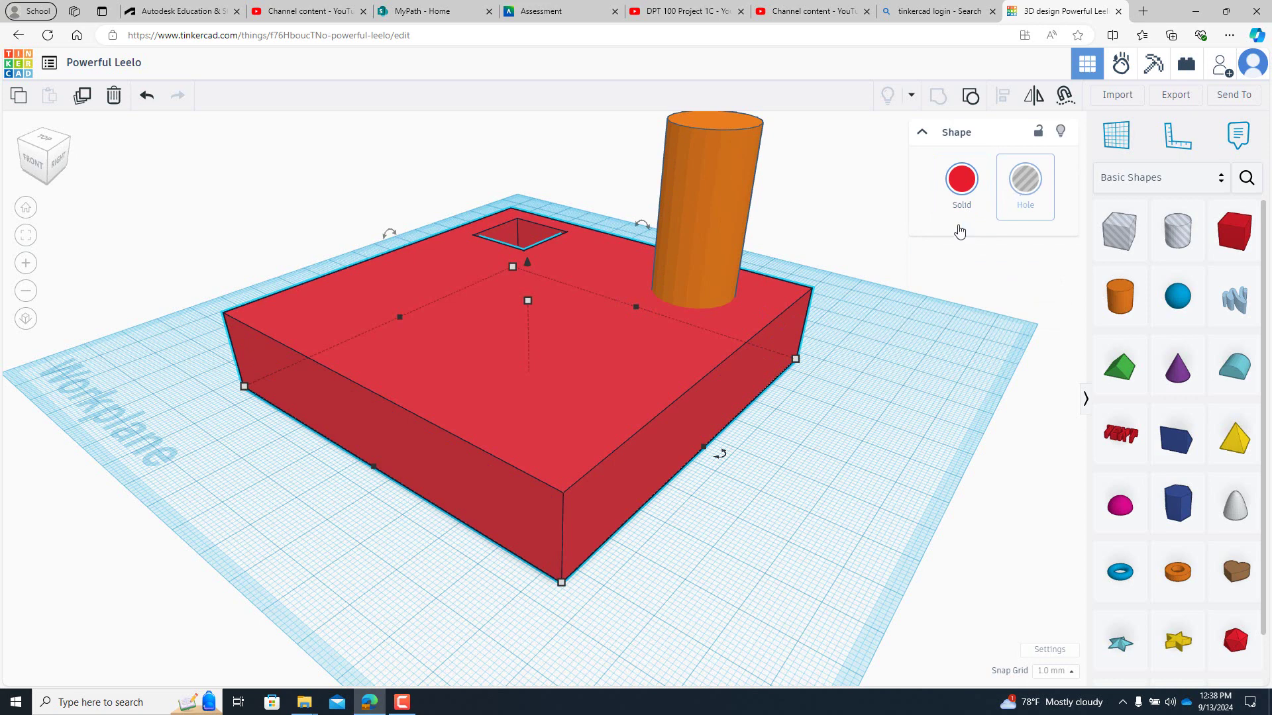
# Step: Turn the cylinder into a hole and back to solid, and view its preset solid colors
pyautogui.click(746, 195)
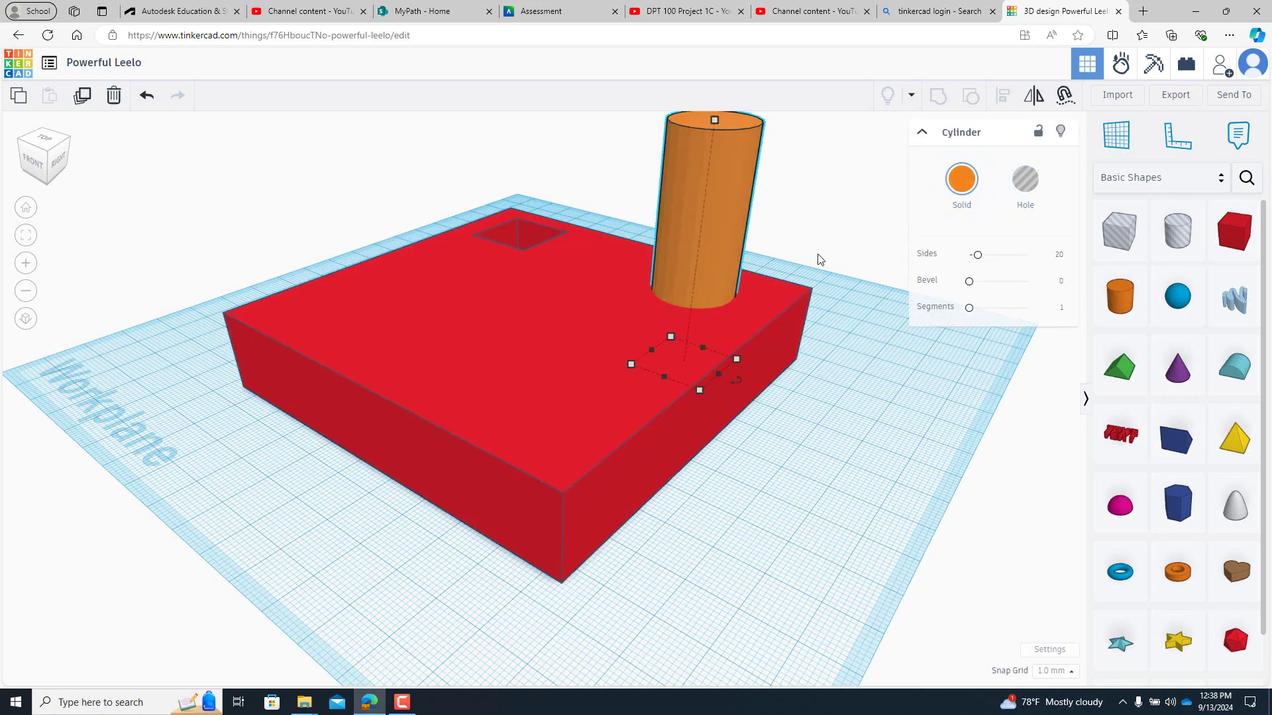
pyautogui.click(1025, 199)
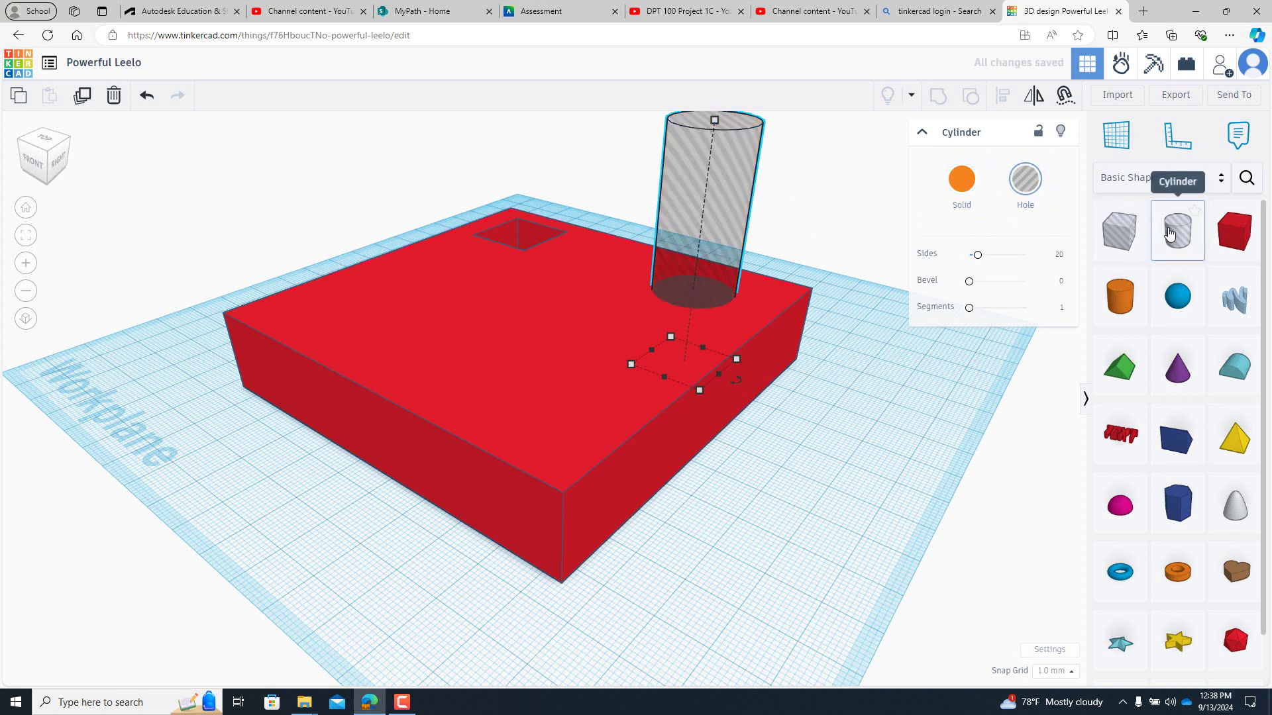
pyautogui.click(971, 201)
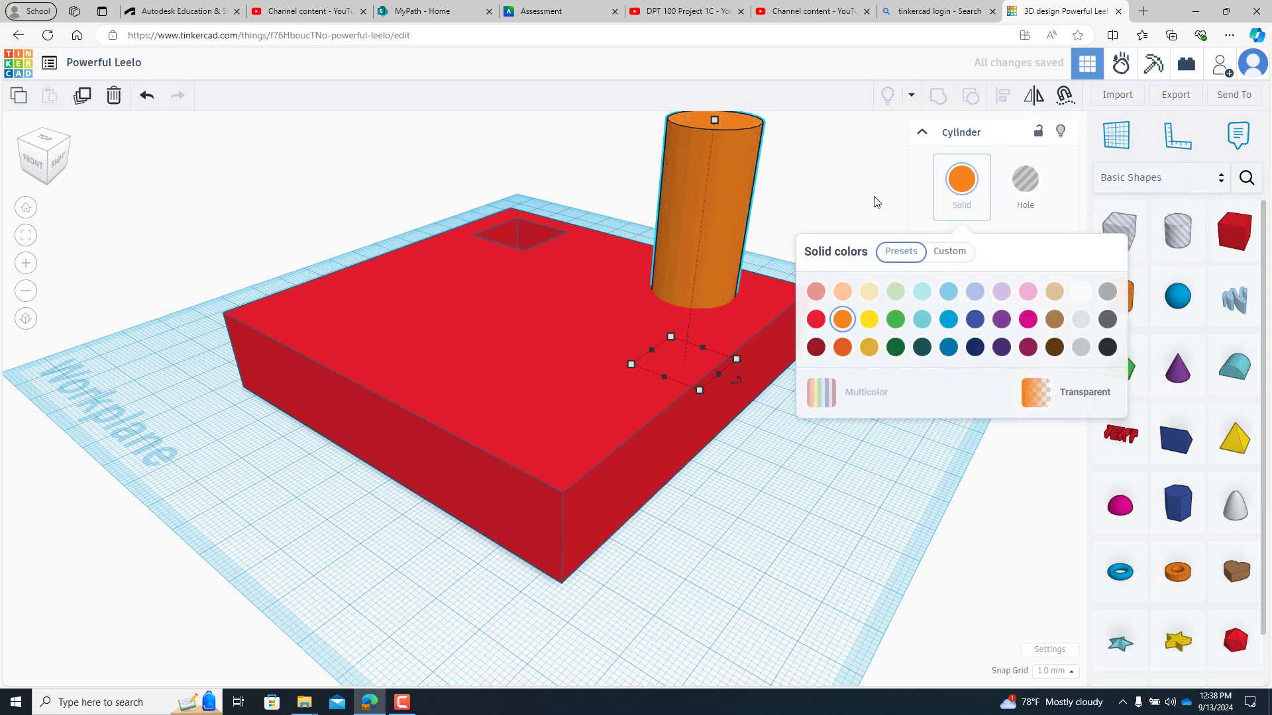
pyautogui.click(854, 181)
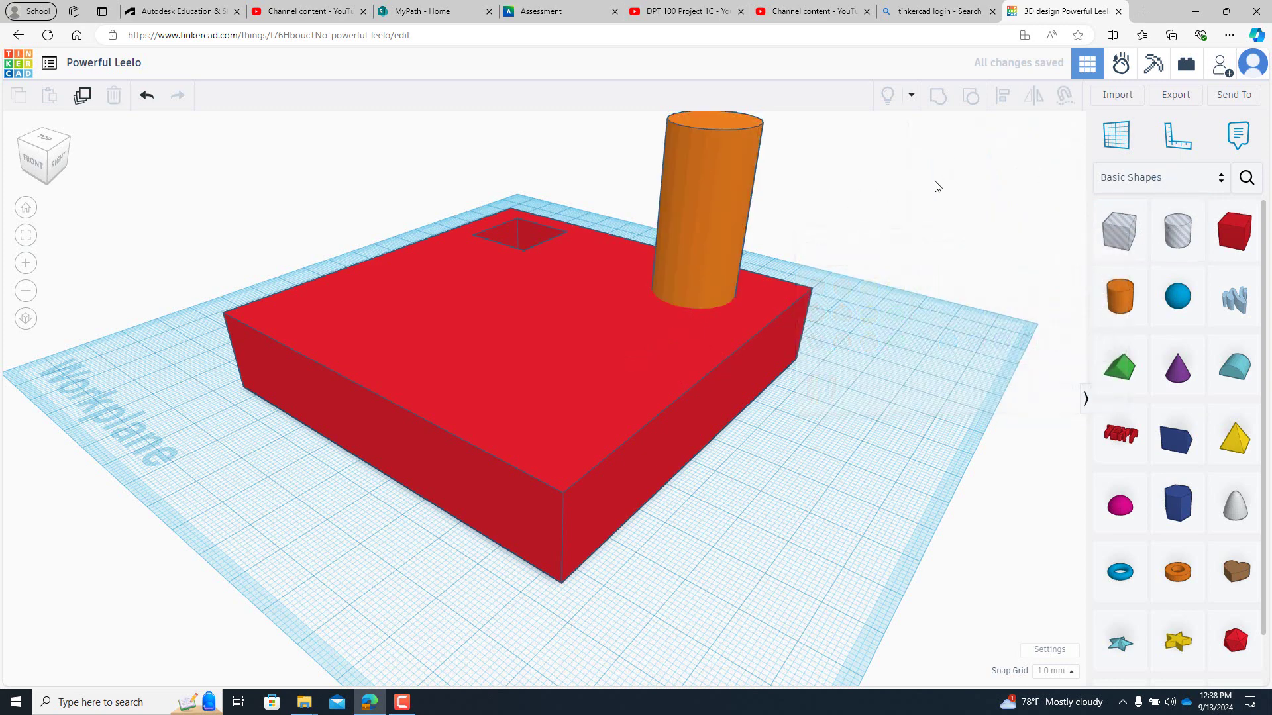
pyautogui.click(723, 192)
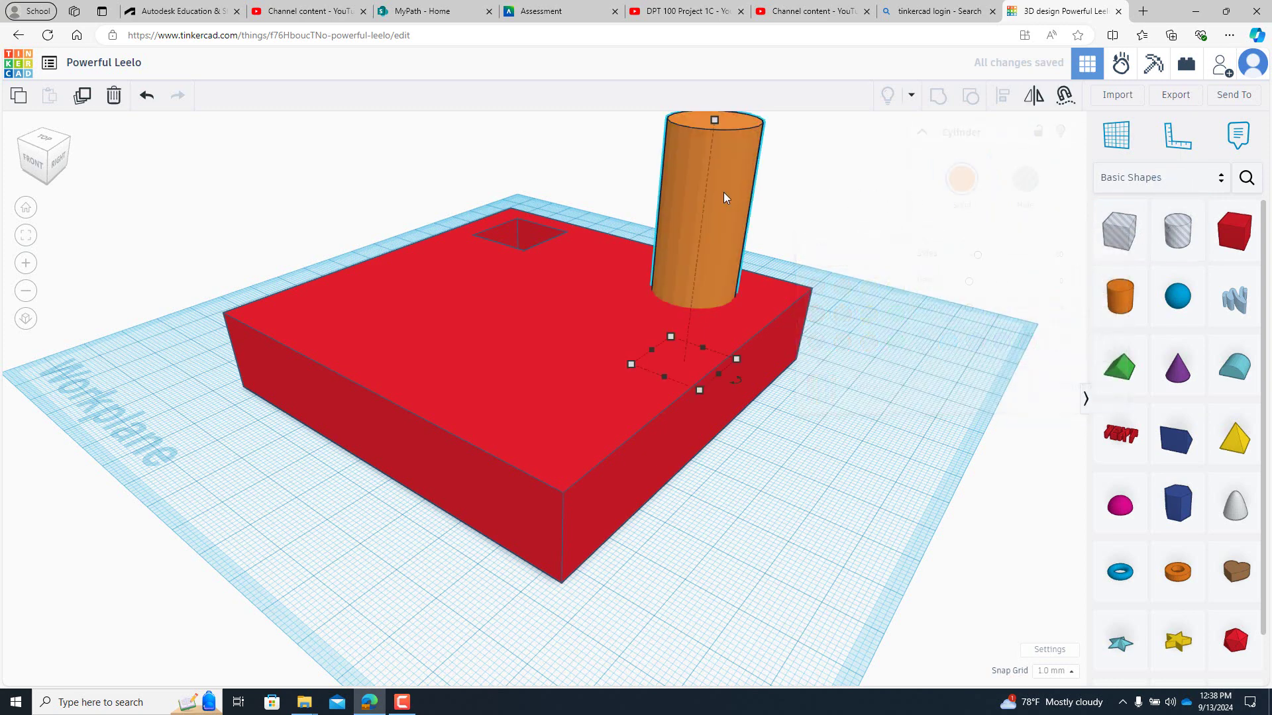
pyautogui.click(961, 179)
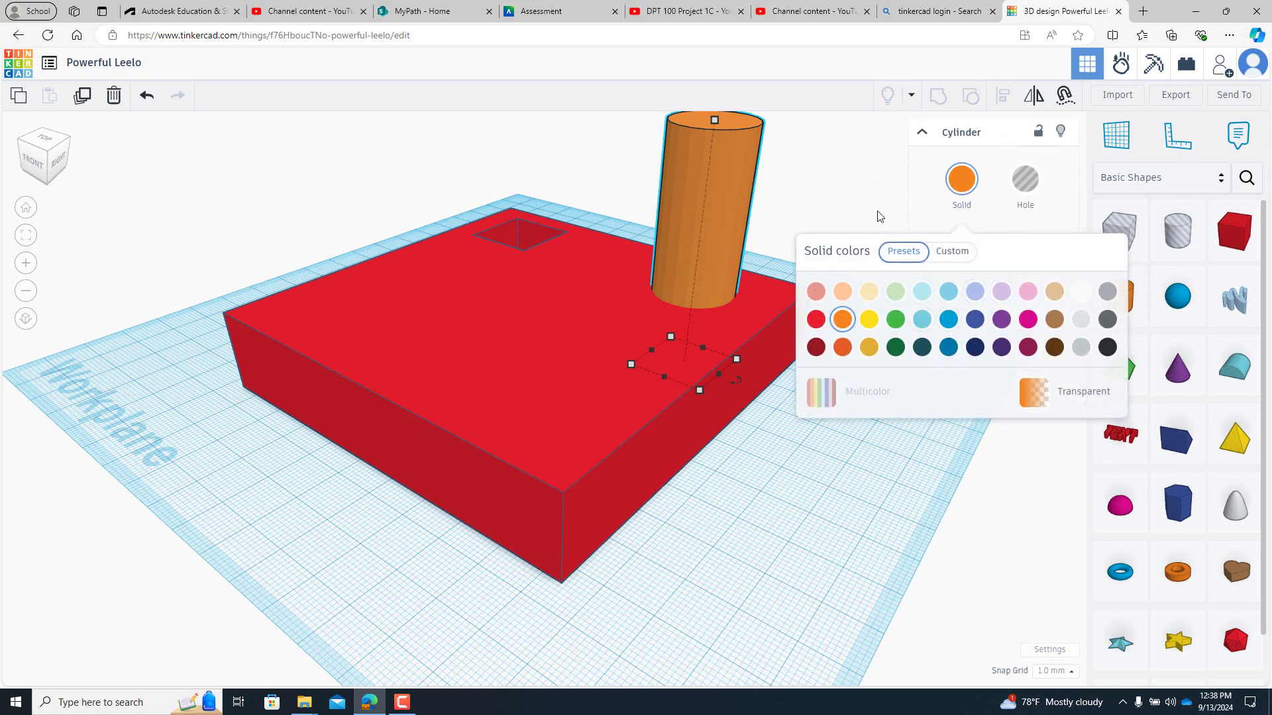
pyautogui.click(861, 182)
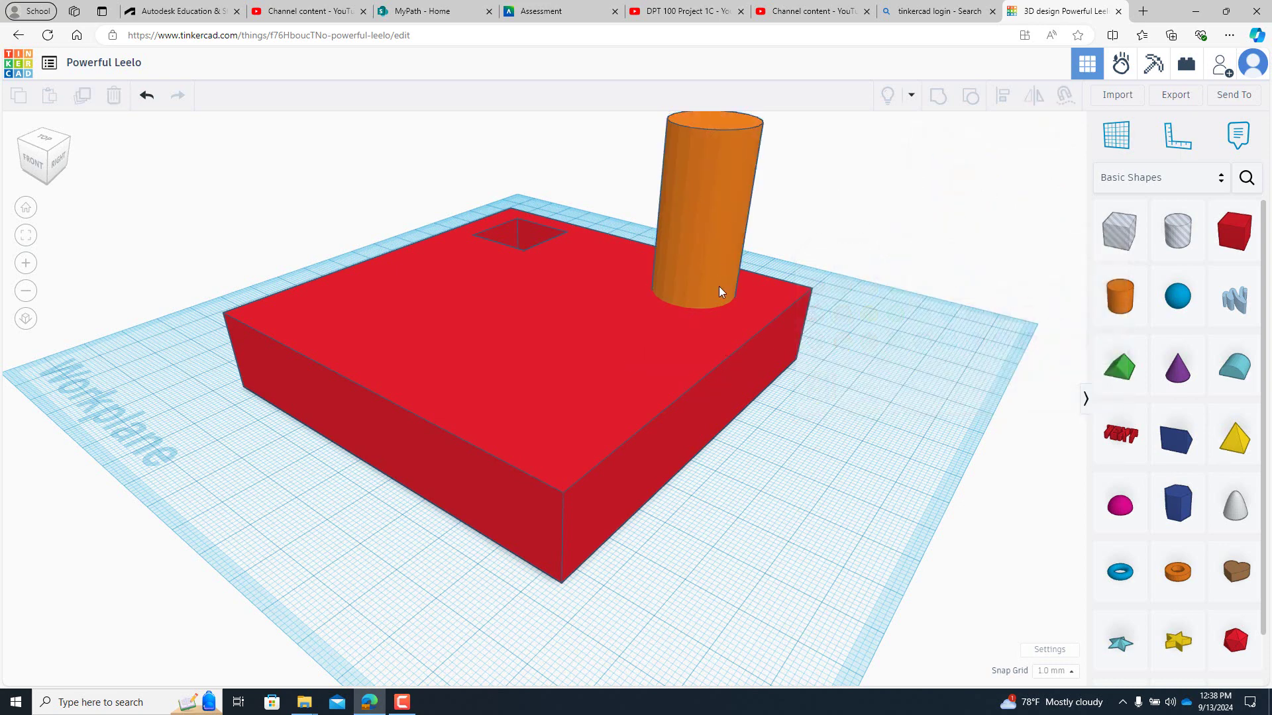
pyautogui.click(733, 228)
pyautogui.click(757, 306)
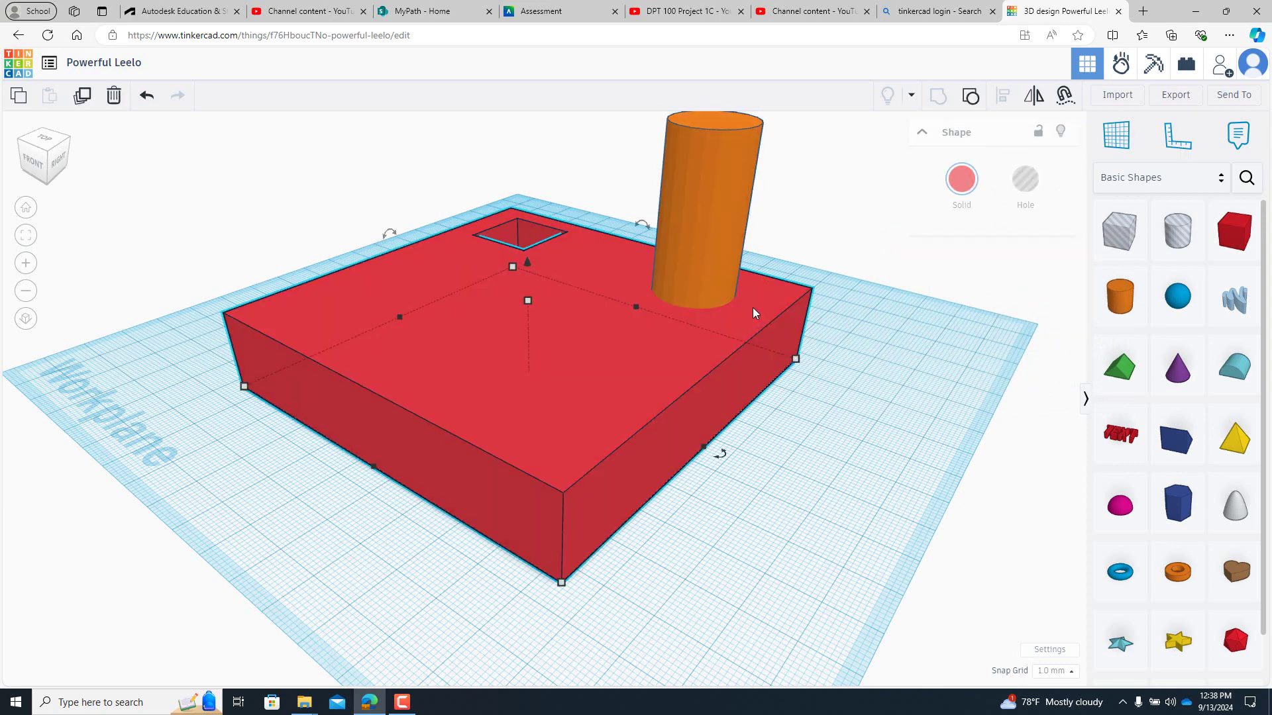
pyautogui.click(740, 247)
pyautogui.click(771, 310)
pyautogui.click(809, 230)
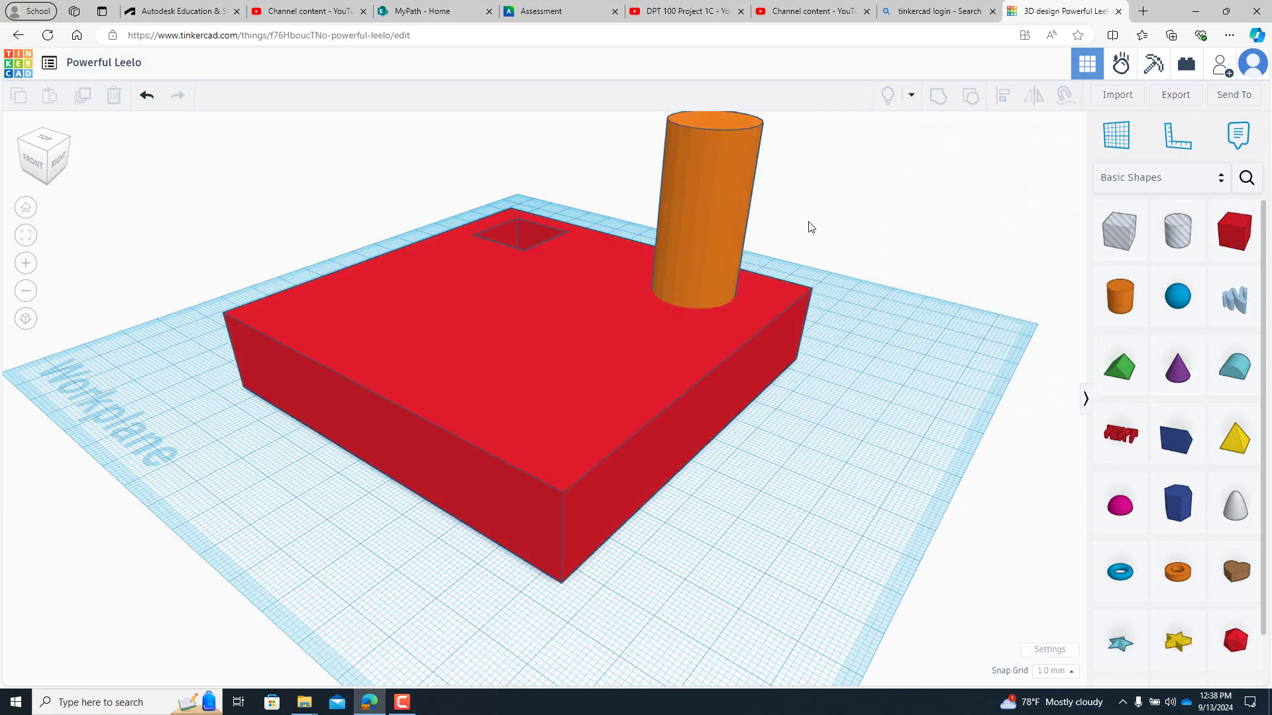
# Step: Group the orange cylinder with the red block into one solid shape
pyautogui.click(775, 289)
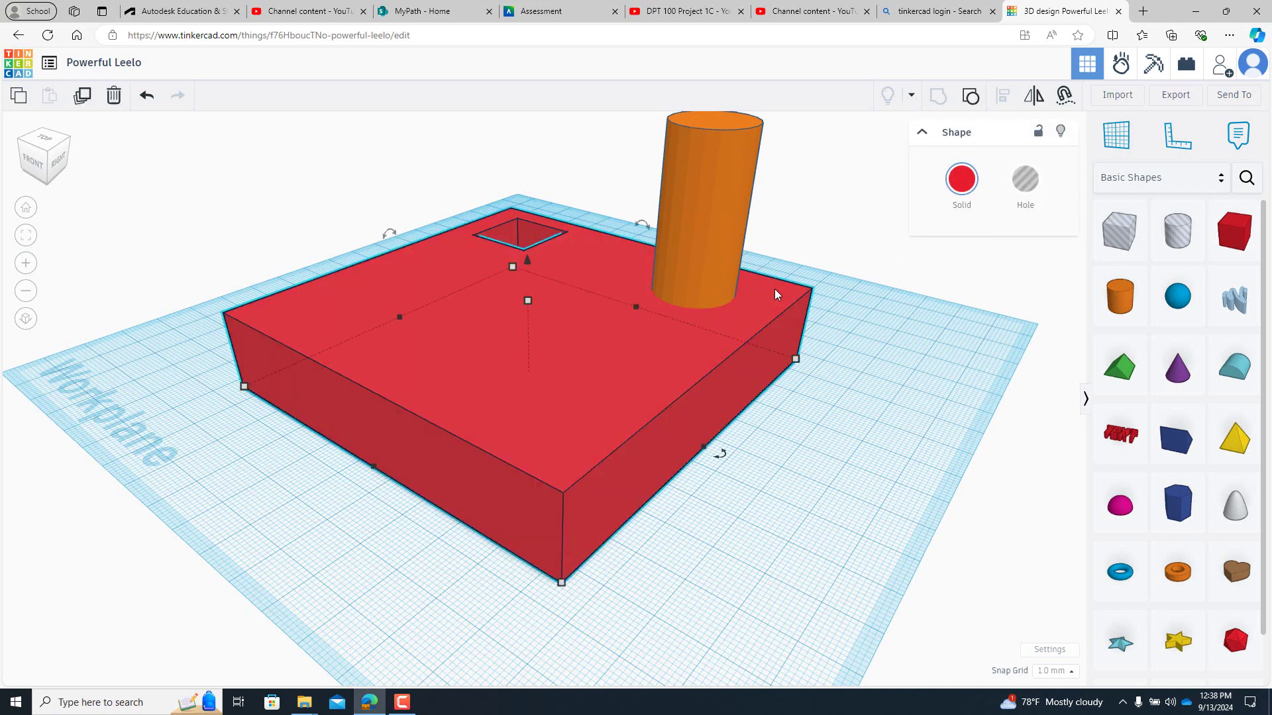
pyautogui.keyDown('shift'); pyautogui.click(747, 183); pyautogui.keyUp('shift')
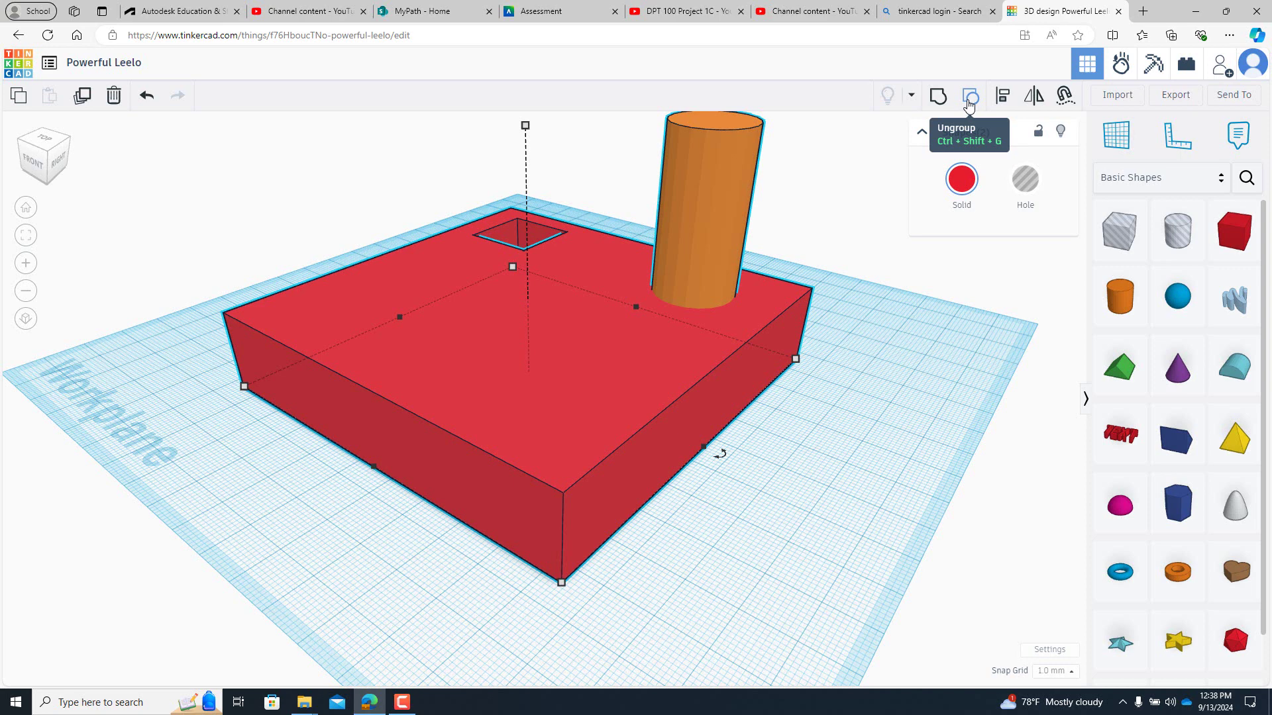
pyautogui.click(938, 98)
pyautogui.click(777, 276)
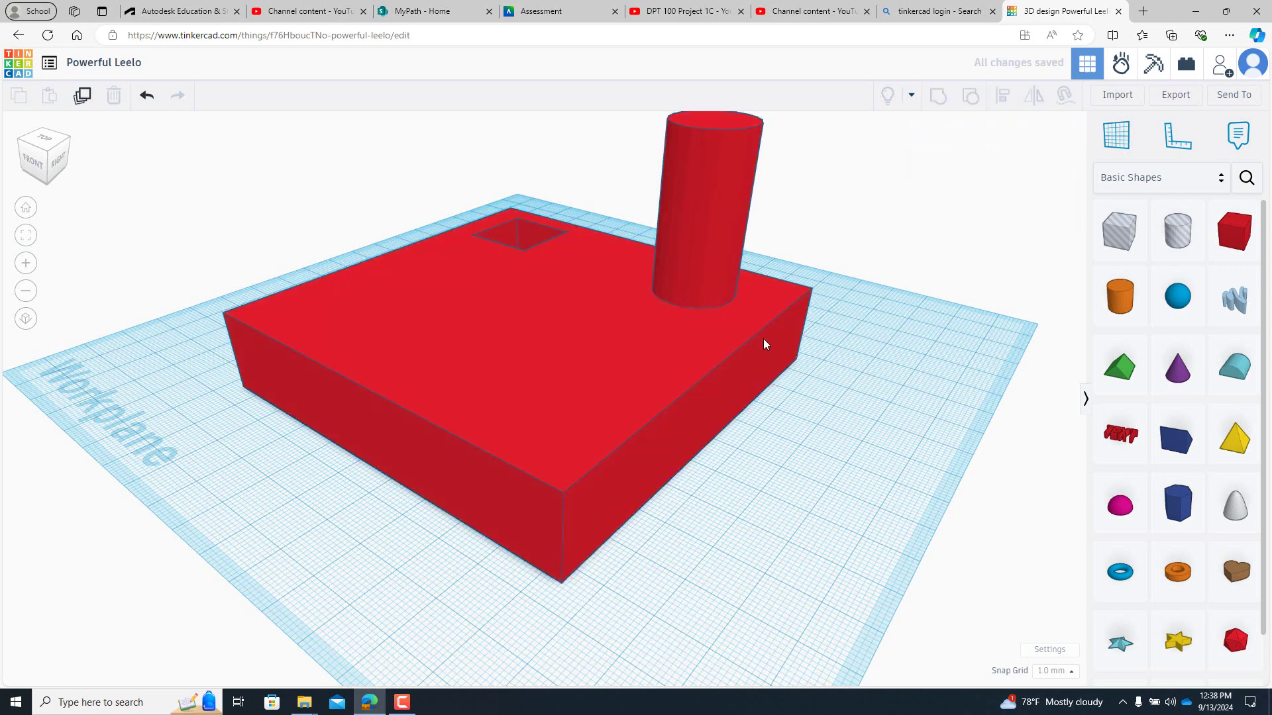
# Step: Select the grouped shape and inspect the joined cylinder and block from above and from the front corner
pyautogui.moveTo(759, 341); pyautogui.dragTo(938, 401, button='right')
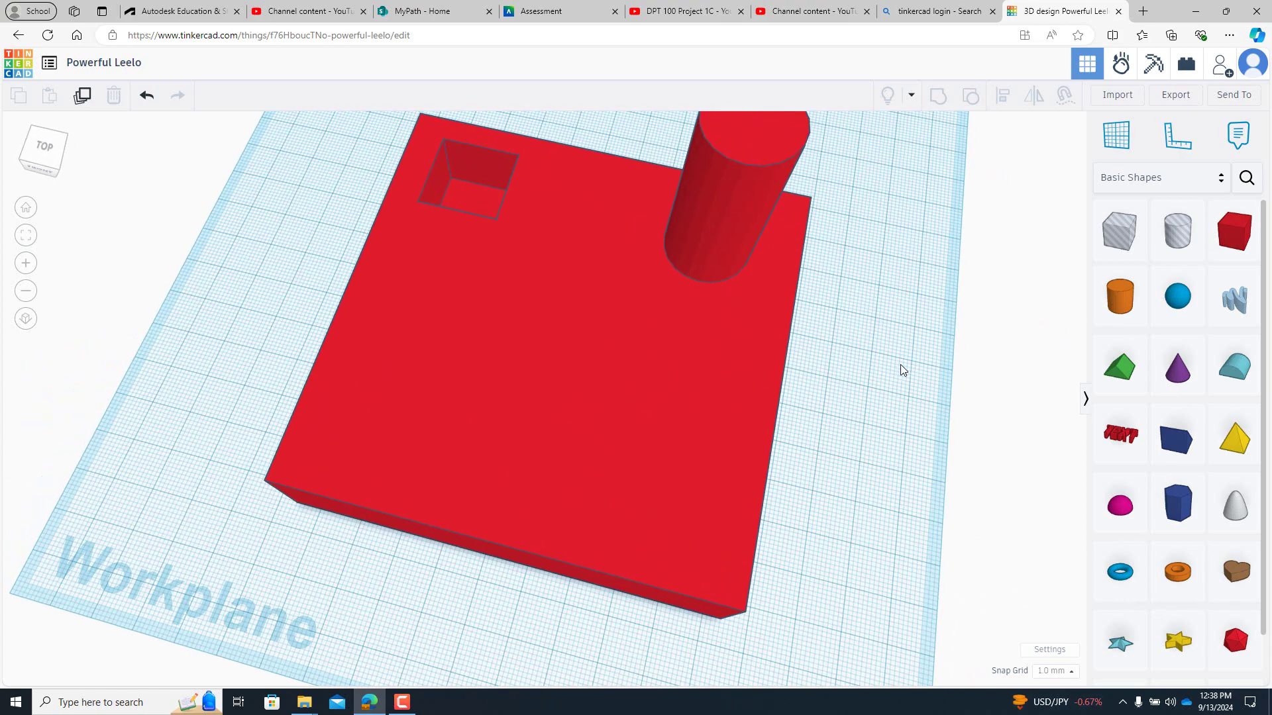
pyautogui.moveTo(749, 361); pyautogui.dragTo(819, 341, button='middle')
pyautogui.moveTo(710, 157); pyautogui.dragTo(672, 212, button='right')
pyautogui.click(671, 206)
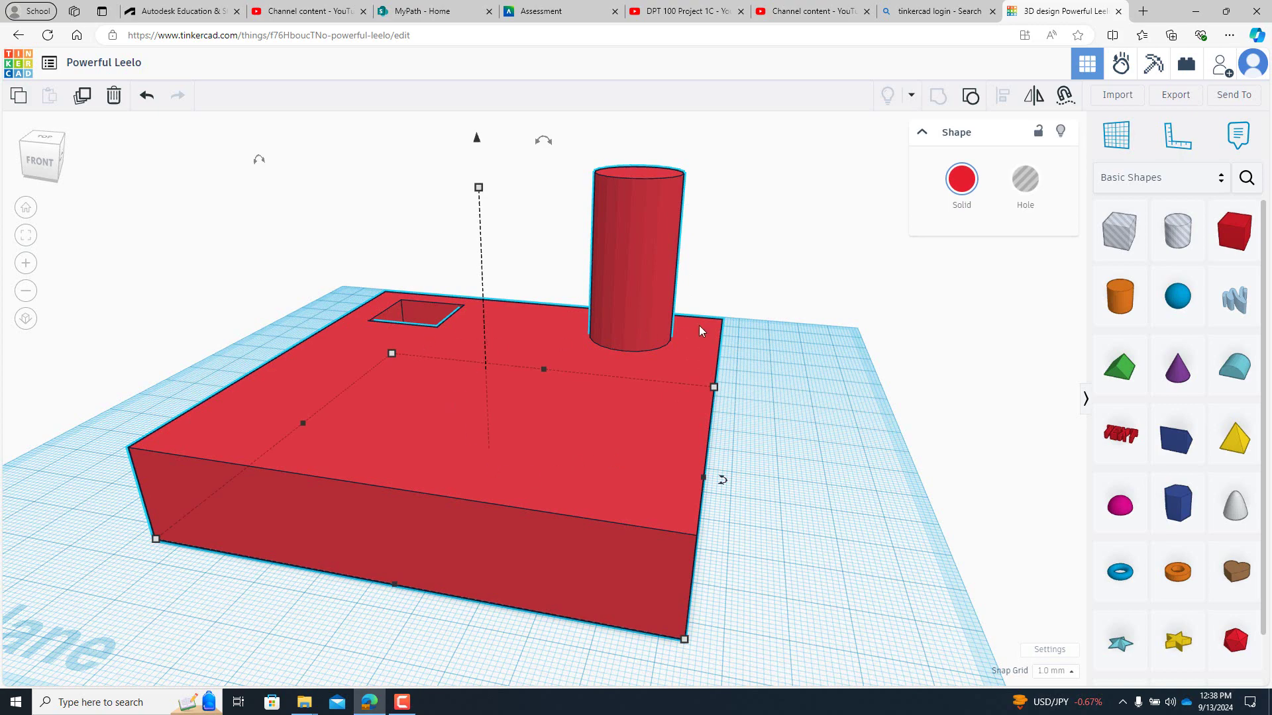
pyautogui.moveTo(748, 303); pyautogui.dragTo(759, 323, button='middle')
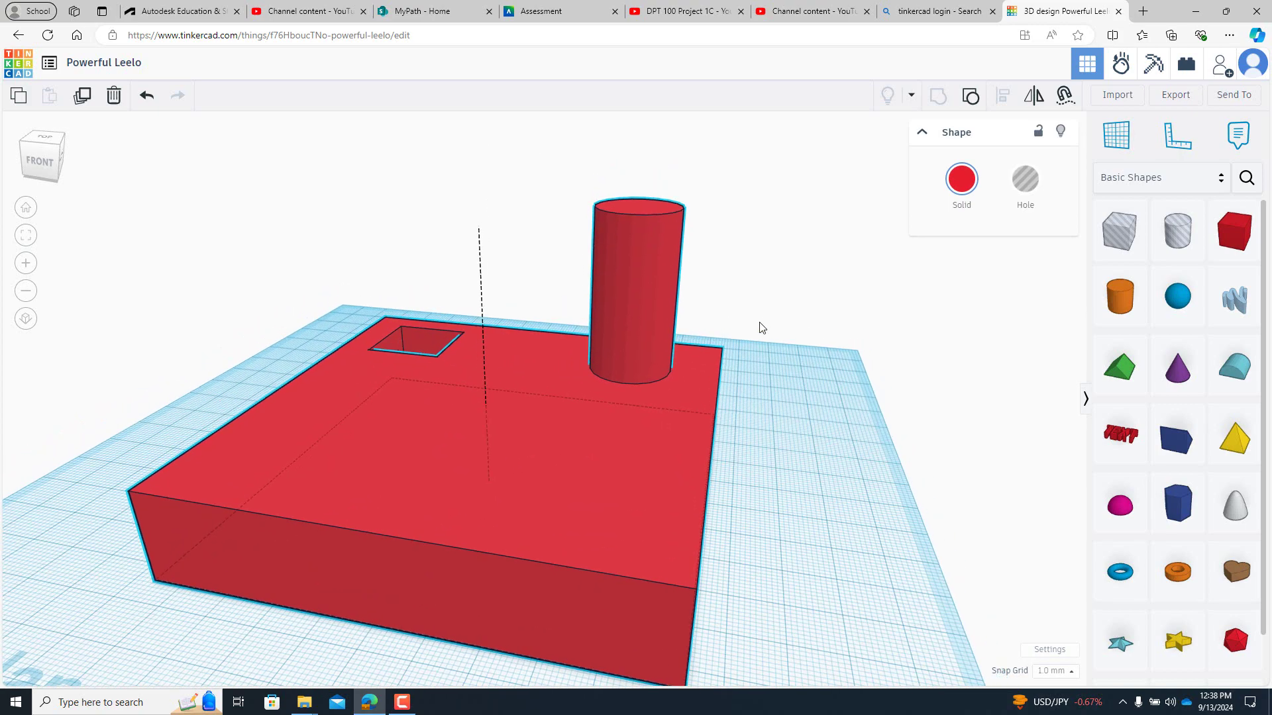
pyautogui.moveTo(772, 290); pyautogui.dragTo(734, 326, button='right')
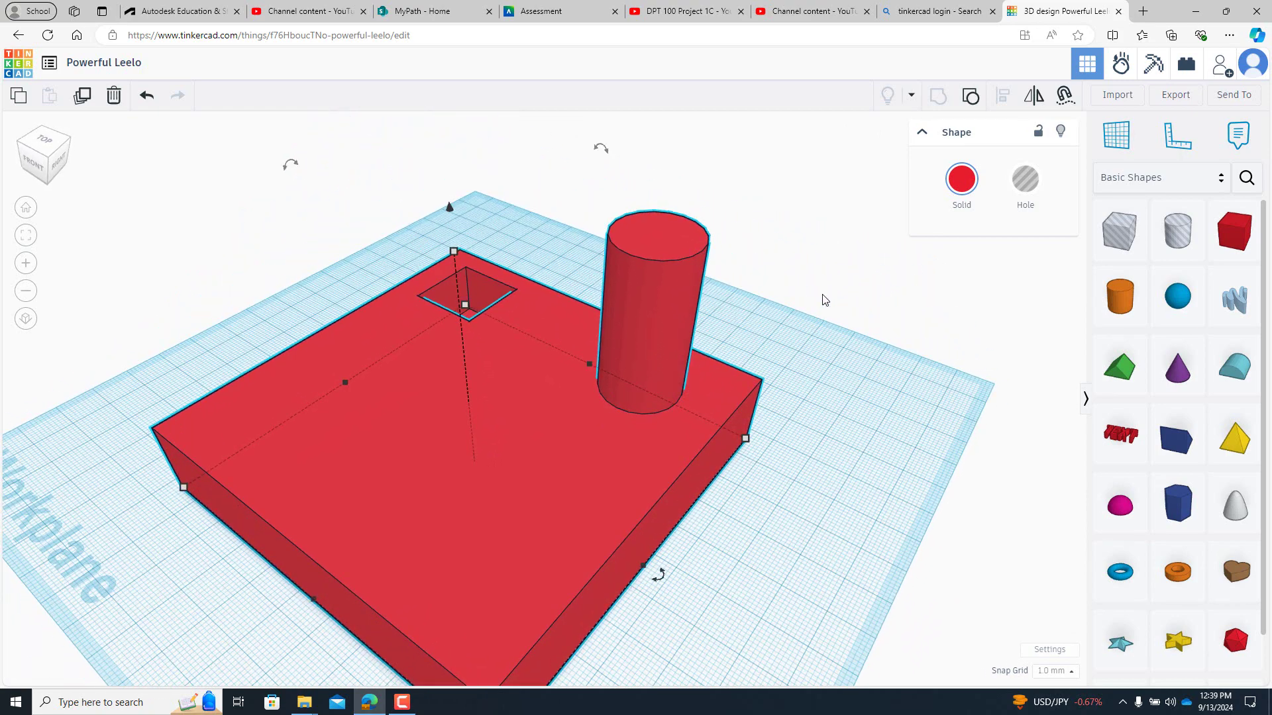
pyautogui.moveTo(803, 353); pyautogui.dragTo(662, 272, button='middle')
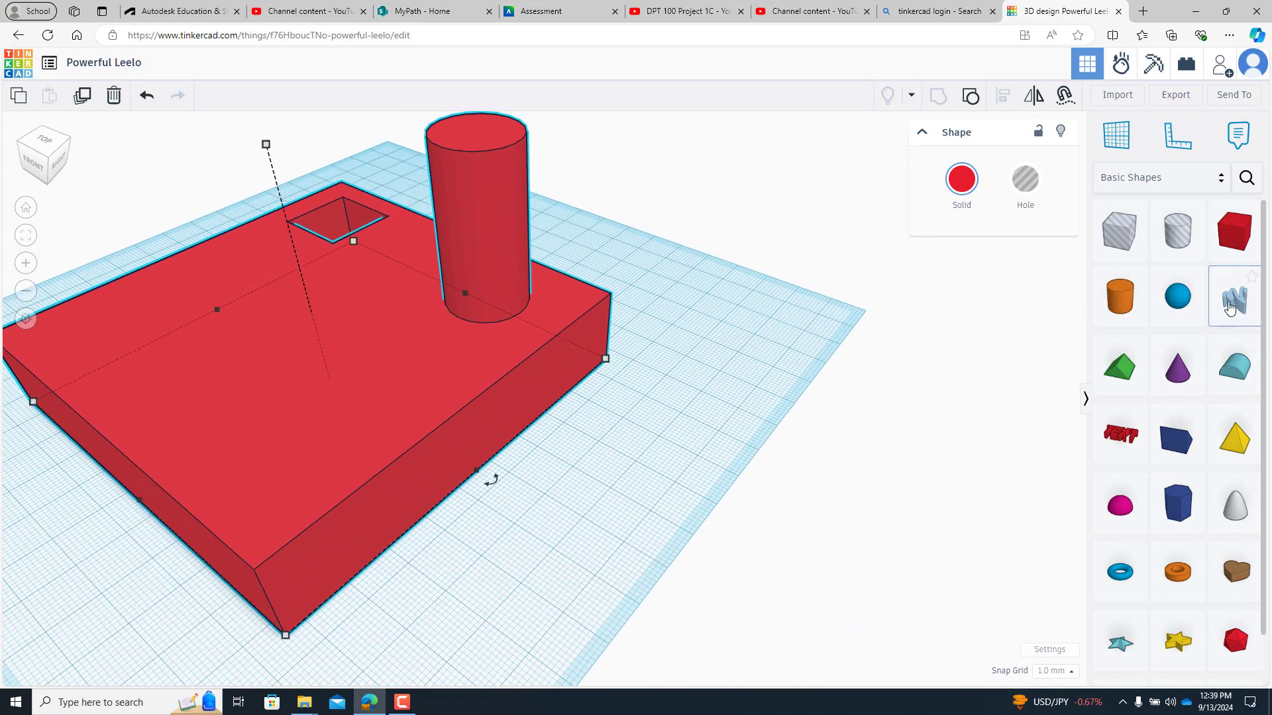
# Step: Place a Scribble shape beside the block and draw a cursive first name with a long zigzag flourish beneath it
pyautogui.click(1230, 308)
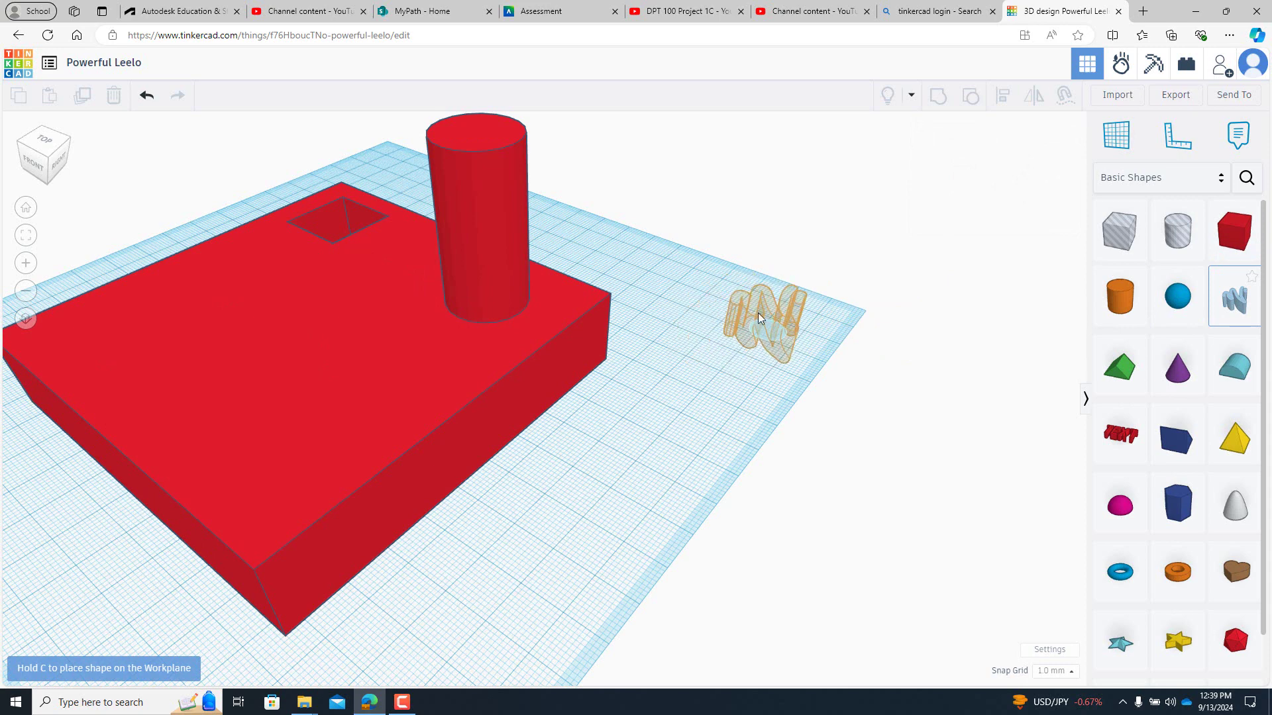
pyautogui.click(737, 325)
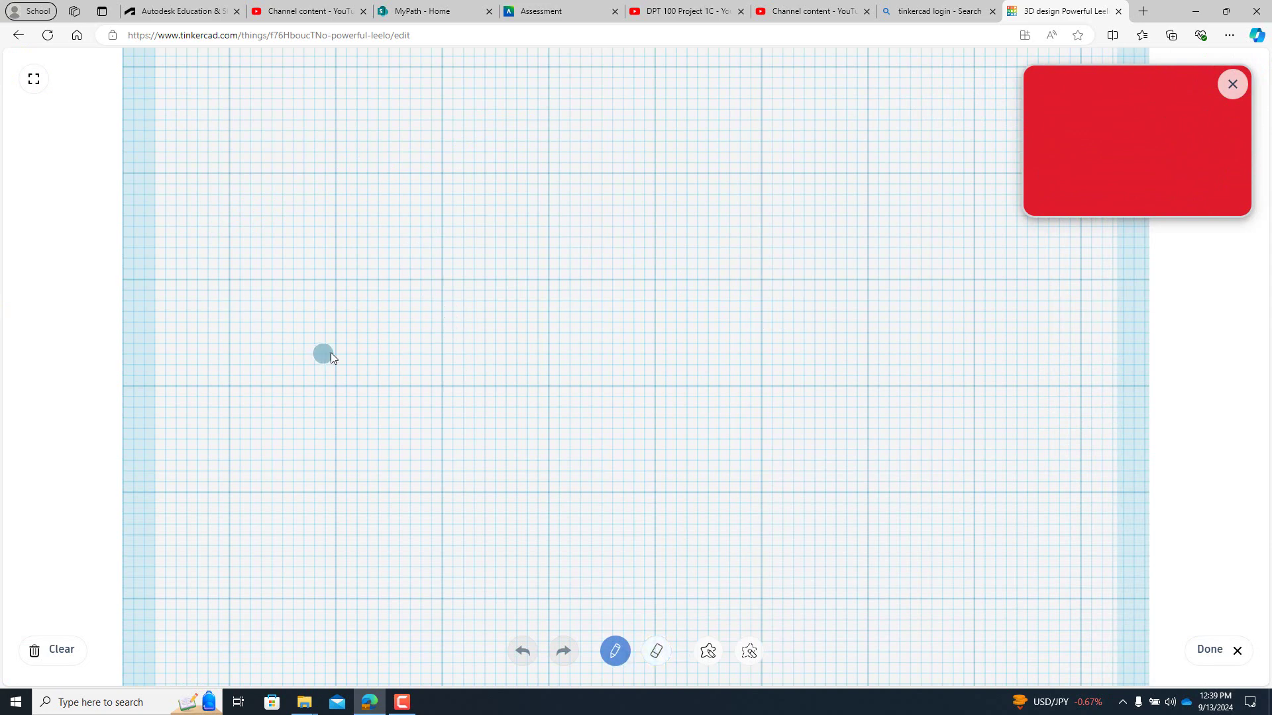
pyautogui.moveTo(353, 429)
pyautogui.mouseDown()
pyautogui.moveTo(249, 189)
pyautogui.moveTo(359, 241)
pyautogui.moveTo(344, 613)
pyautogui.moveTo(461, 430)
pyautogui.moveTo(455, 371)
pyautogui.moveTo(504, 321)
pyautogui.mouseUp()
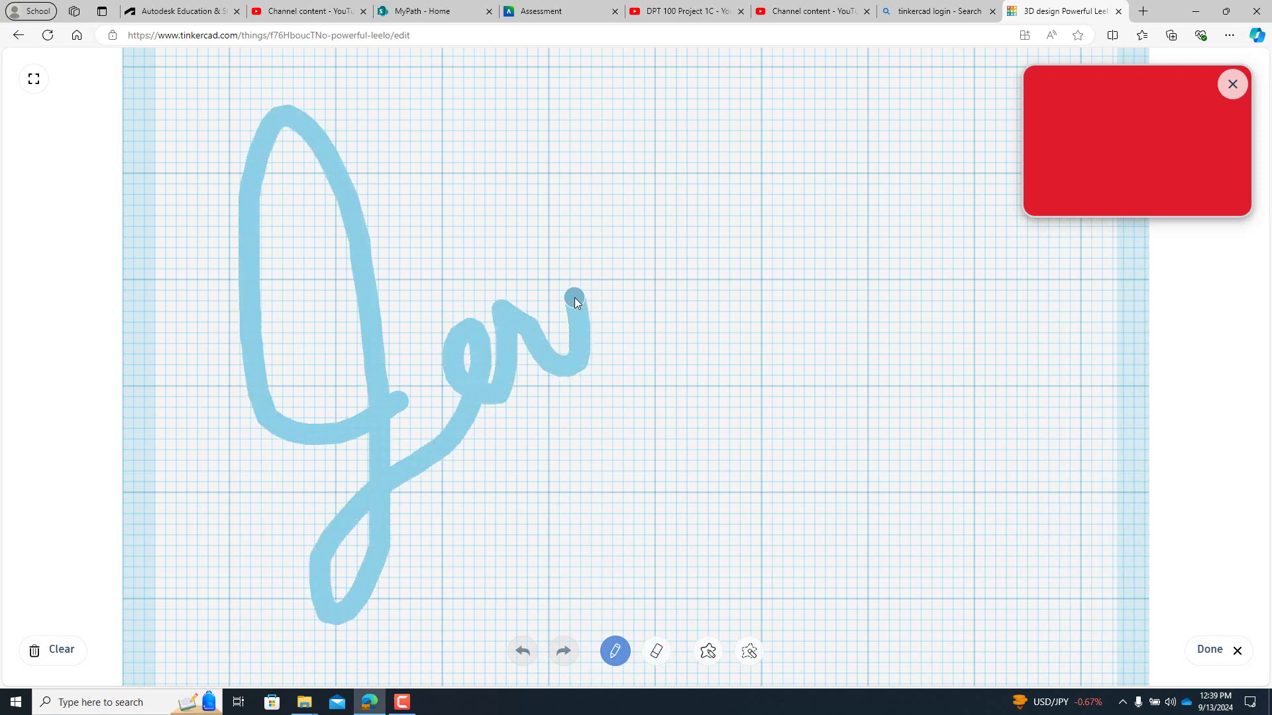
pyautogui.moveTo(729, 267)
pyautogui.mouseDown()
pyautogui.moveTo(768, 365)
pyautogui.moveTo(704, 454)
pyautogui.moveTo(808, 200)
pyautogui.mouseUp()
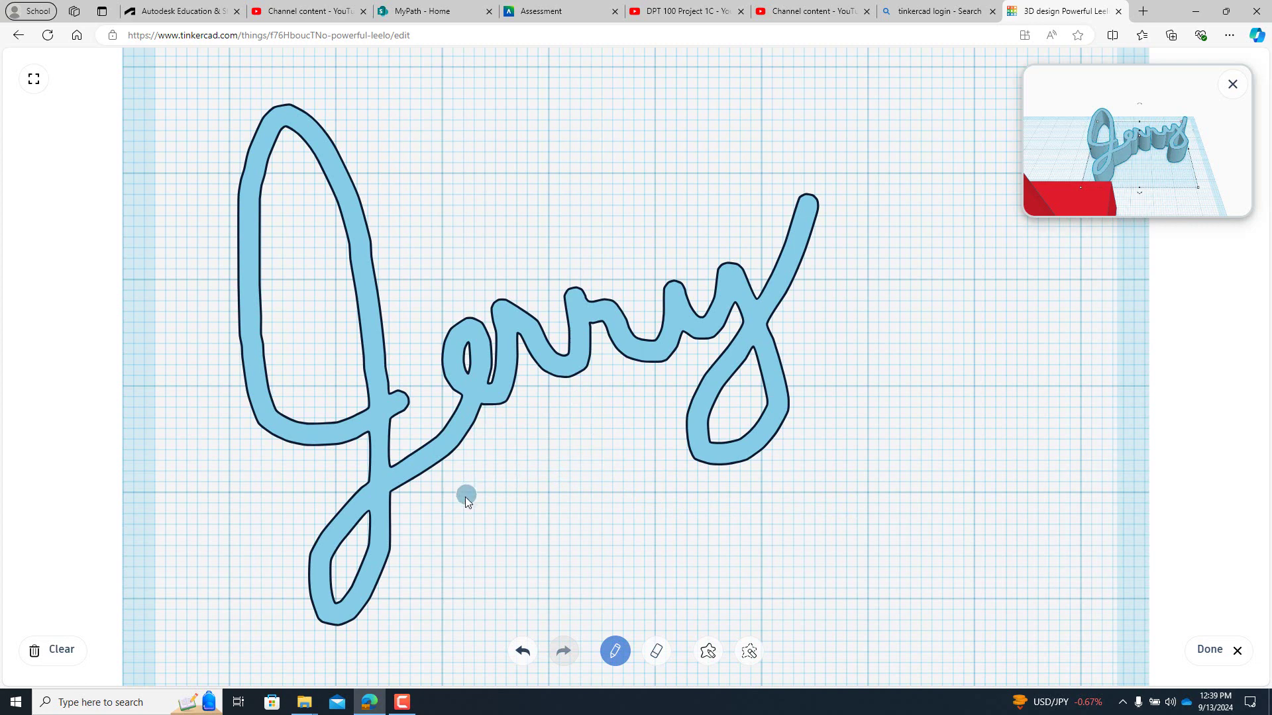
pyautogui.moveTo(496, 492)
pyautogui.mouseDown()
pyautogui.moveTo(898, 378)
pyautogui.moveTo(971, 474)
pyautogui.moveTo(1192, 424)
pyautogui.mouseUp()
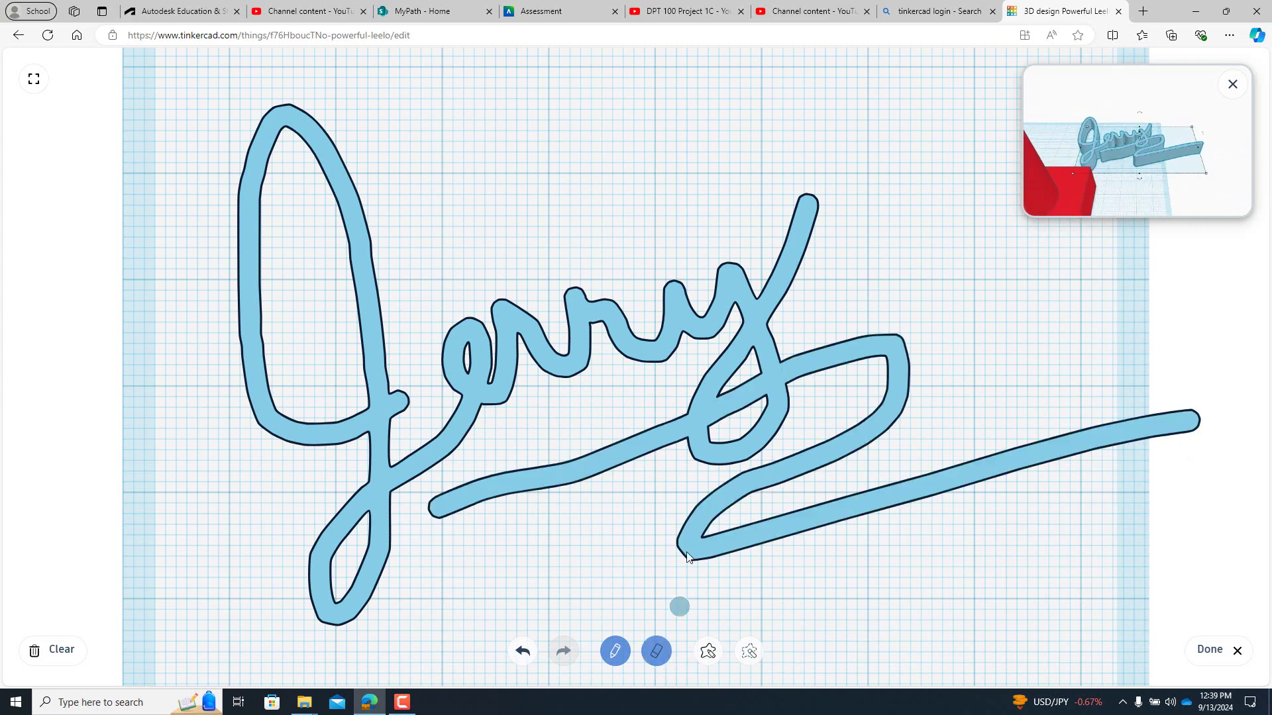
# Step: Erase the start of the flourish and its part inside the last letter's loop, and finish the scribble
pyautogui.click(655, 651)
pyautogui.moveTo(416, 488)
pyautogui.mouseDown()
pyautogui.moveTo(414, 511)
pyautogui.moveTo(470, 491)
pyautogui.moveTo(477, 503)
pyautogui.mouseUp()
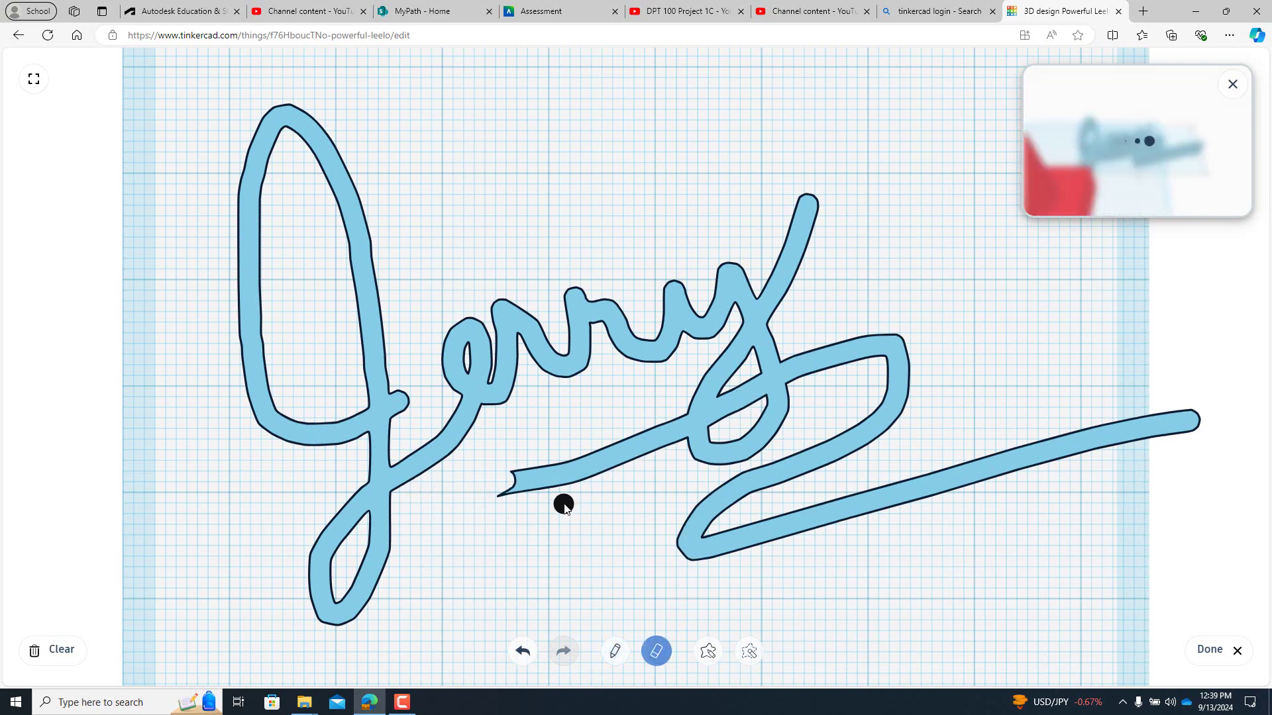
pyautogui.moveTo(754, 382)
pyautogui.mouseDown()
pyautogui.moveTo(725, 417)
pyautogui.moveTo(725, 397)
pyautogui.moveTo(747, 381)
pyautogui.mouseUp()
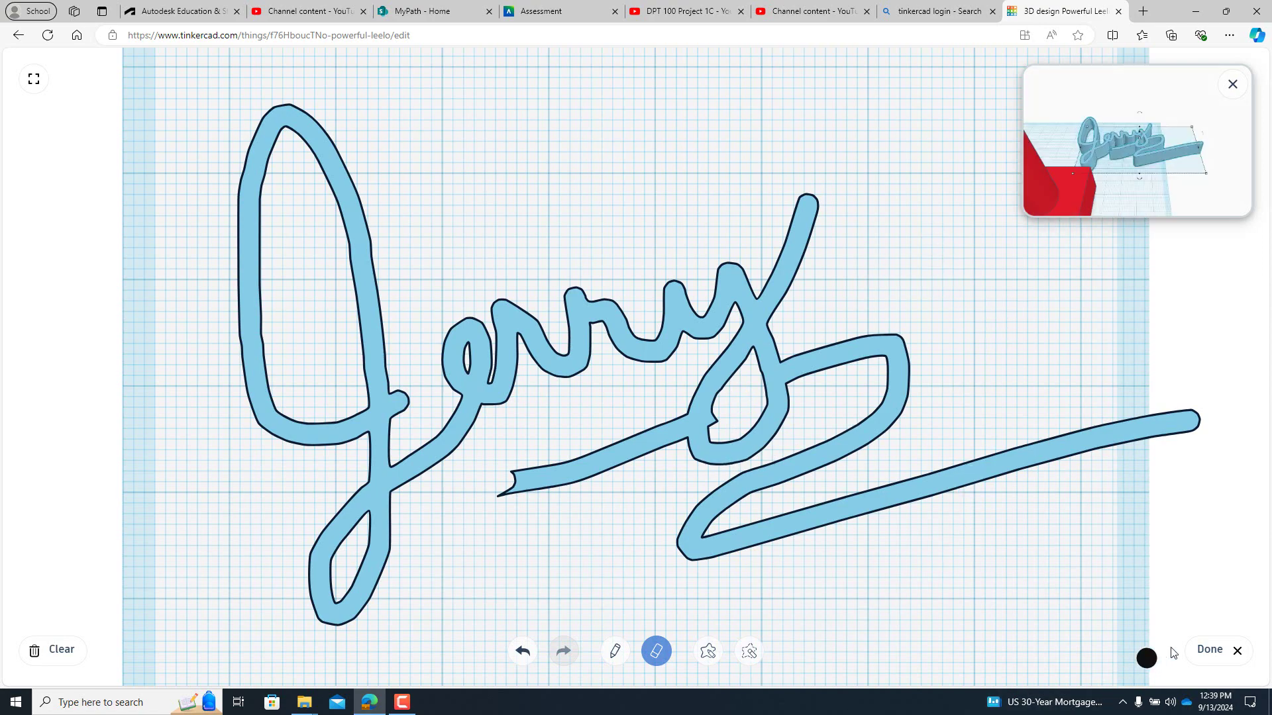
pyautogui.click(1212, 650)
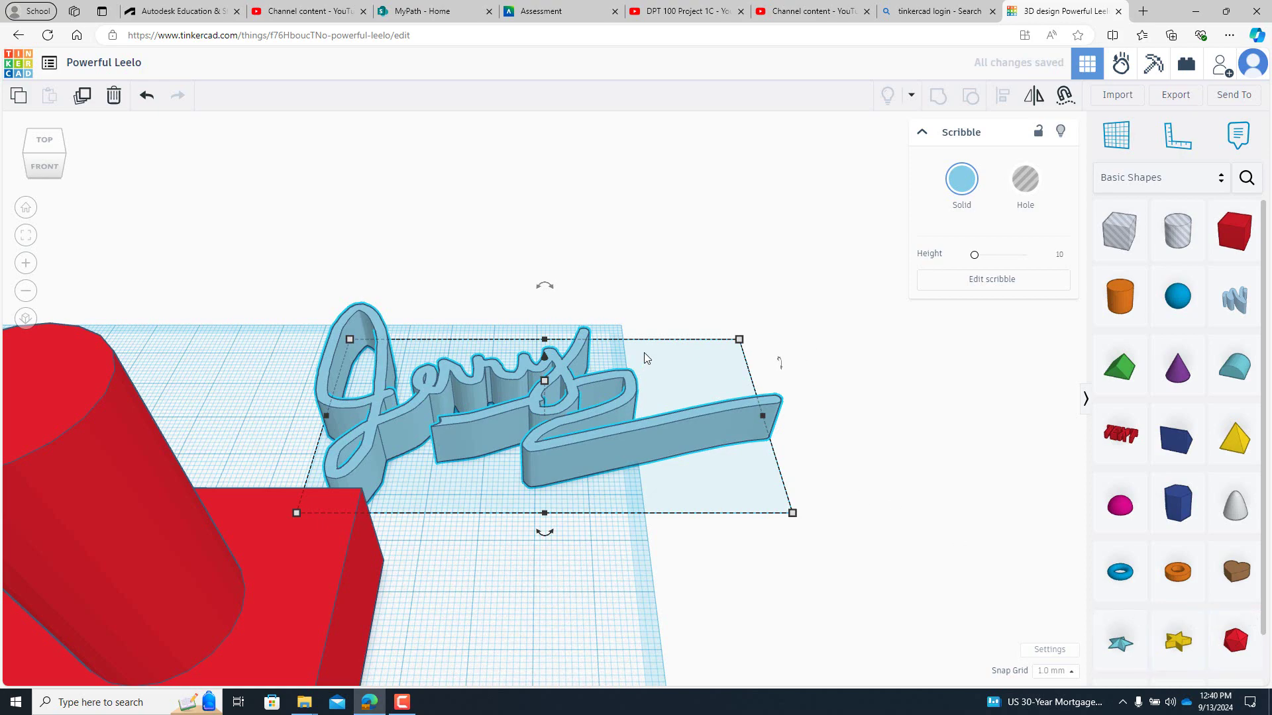
# Step: Stretch the scribble upward so that it is much taller than the red block
pyautogui.scroll(-3, 652, 355)
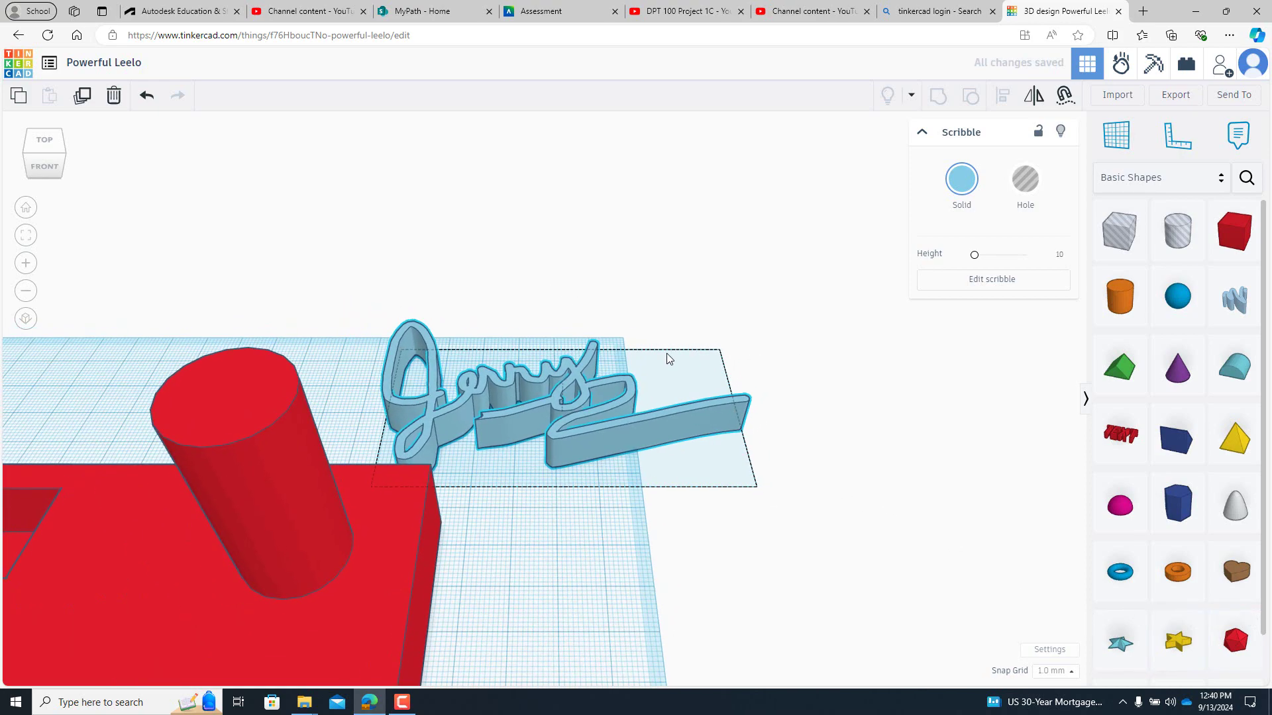
pyautogui.moveTo(668, 358)
pyautogui.mouseDown(button='right')
pyautogui.moveTo(616, 446)
pyautogui.moveTo(649, 419)
pyautogui.moveTo(639, 378)
pyautogui.moveTo(627, 338)
pyautogui.moveTo(587, 344)
pyautogui.mouseUp(button='right')
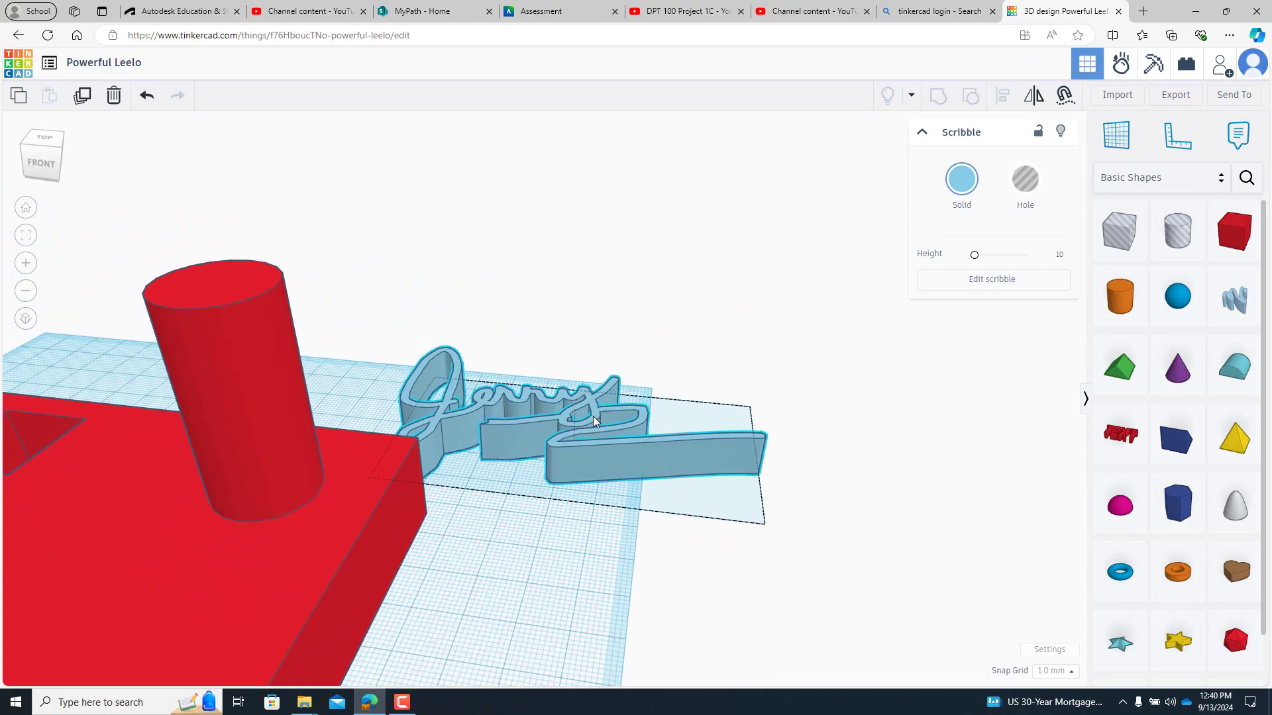
pyautogui.moveTo(589, 400); pyautogui.dragTo(578, 288)
# Step: Move the scribble onto the front half of the red block and nudge it about 2 mm toward the block's left side
pyautogui.moveTo(768, 482)
pyautogui.mouseDown(button='right')
pyautogui.moveTo(837, 455)
pyautogui.moveTo(1000, 327)
pyautogui.mouseUp(button='right')
pyautogui.moveTo(832, 247); pyautogui.dragTo(478, 418)
pyautogui.moveTo(517, 395)
pyautogui.mouseDown(button='right')
pyautogui.moveTo(591, 505)
pyautogui.moveTo(574, 483)
pyautogui.mouseUp(button='right')
pyautogui.moveTo(521, 430)
pyautogui.mouseDown(button='right')
pyautogui.moveTo(551, 253)
pyautogui.moveTo(616, 344)
pyautogui.moveTo(593, 349)
pyautogui.mouseUp(button='right')
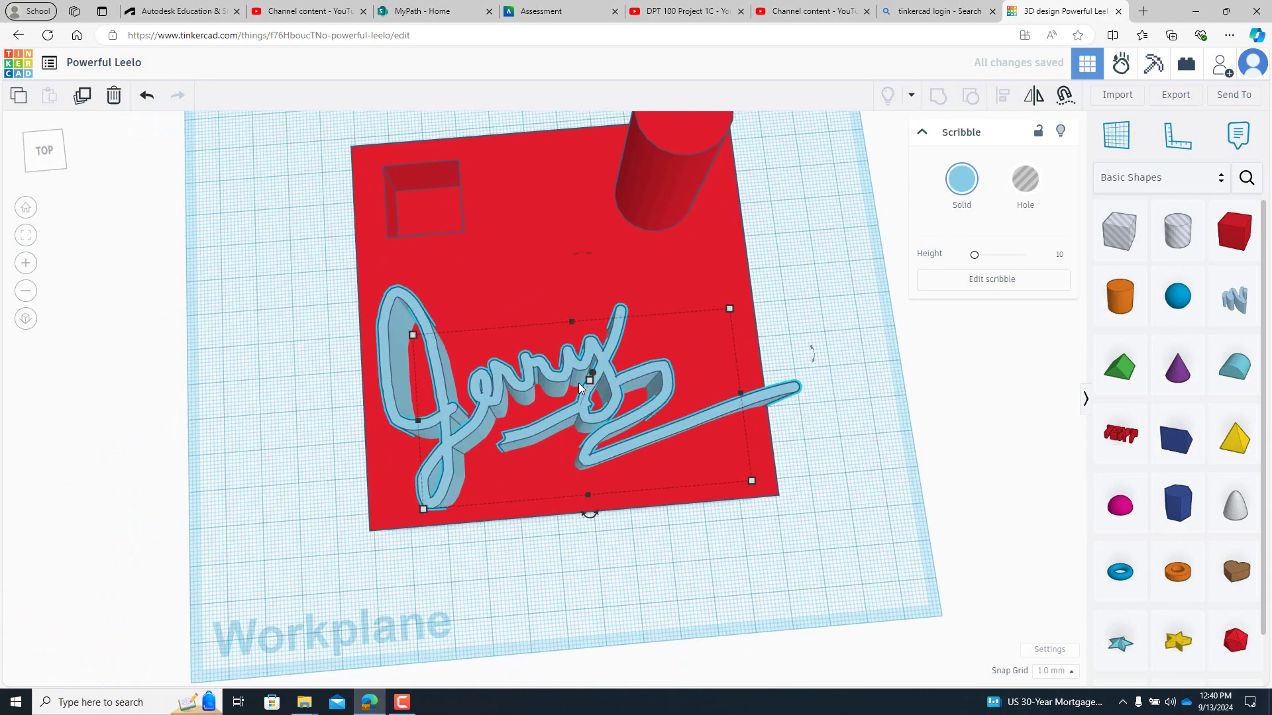
pyautogui.moveTo(562, 385); pyautogui.dragTo(550, 372)
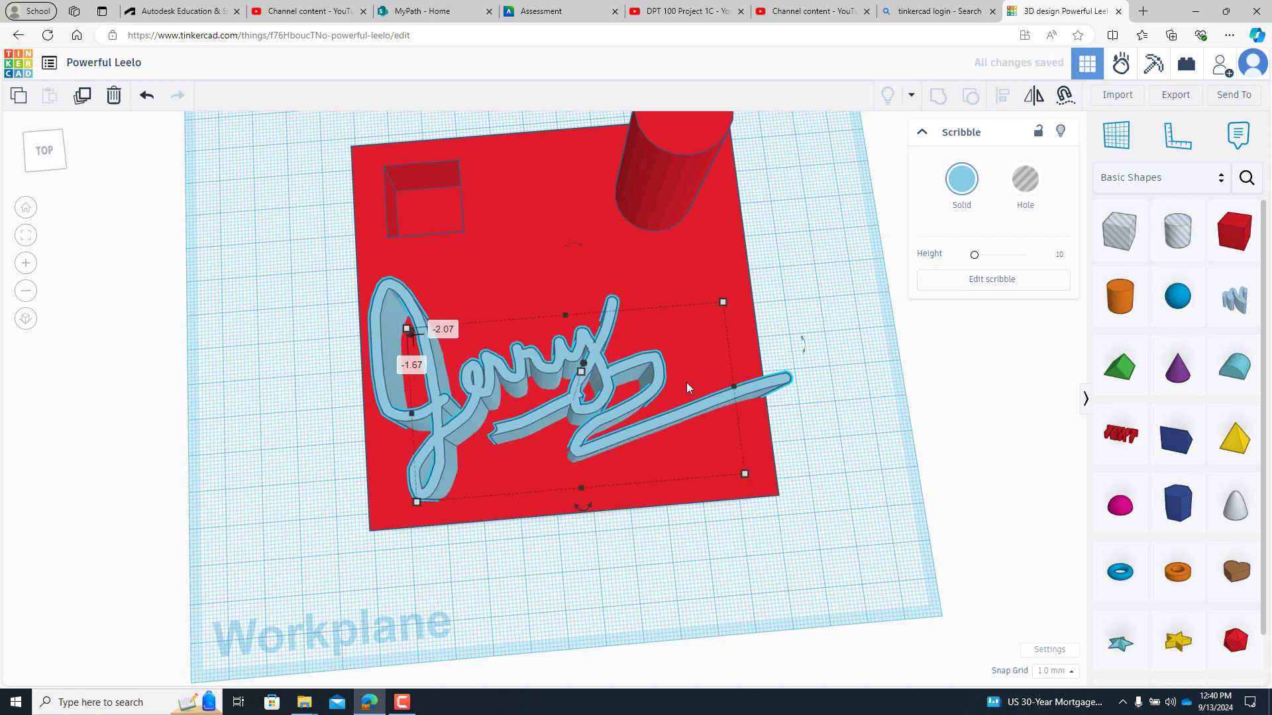
pyautogui.click(953, 412)
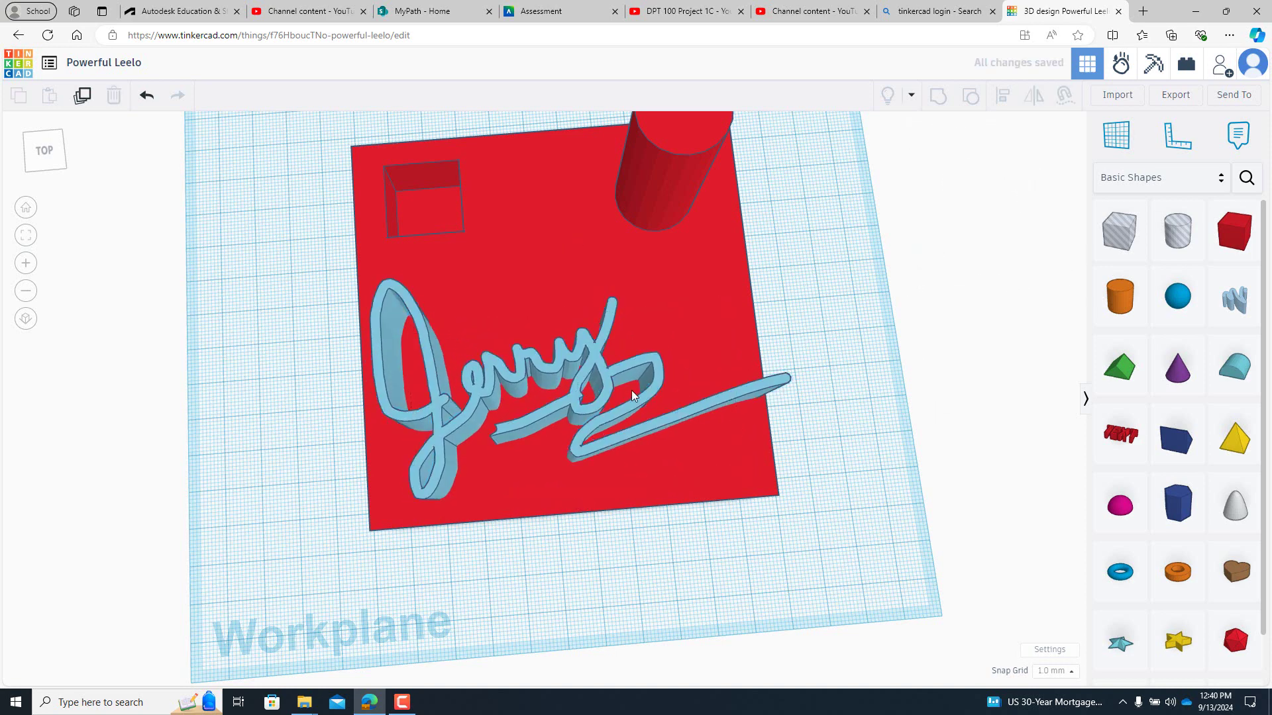
# Step: Reduce the scribble's height to 22 mm so that it stands just above the block's top face
pyautogui.moveTo(620, 467); pyautogui.dragTo(565, 320, button='right')
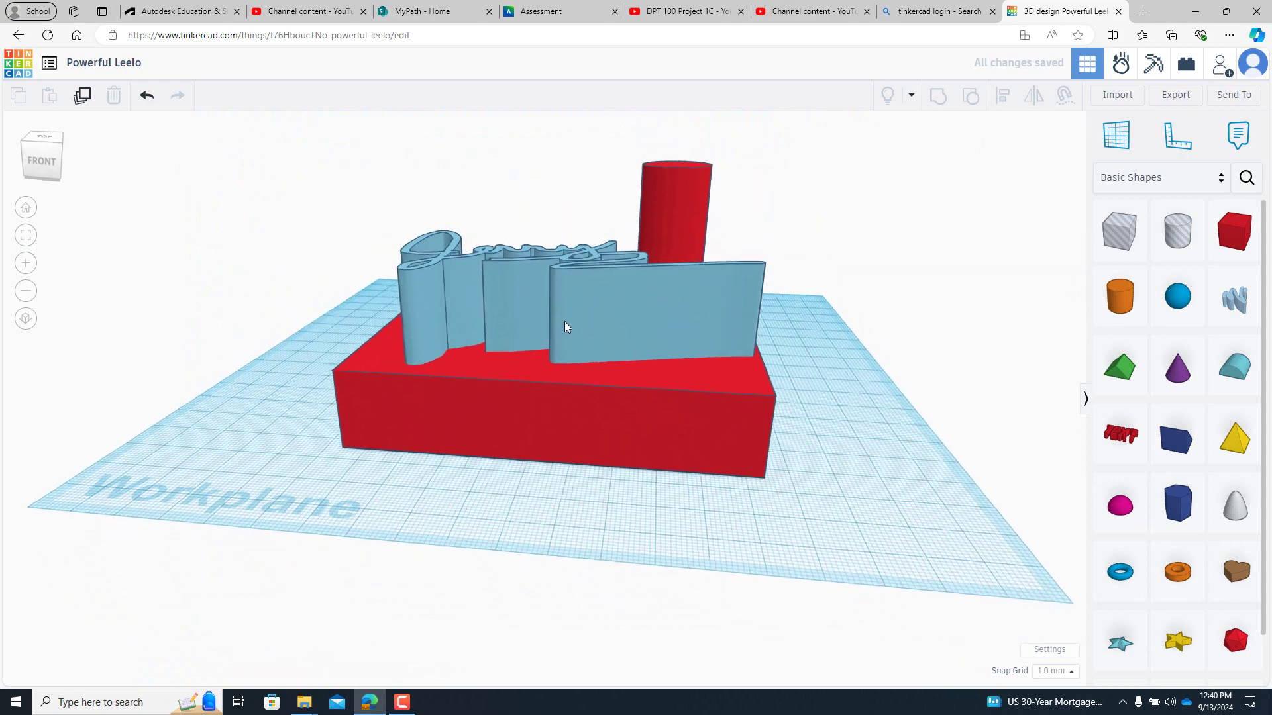
pyautogui.click(572, 277)
pyautogui.moveTo(576, 207)
pyautogui.mouseDown()
pyautogui.moveTo(575, 350)
pyautogui.moveTo(575, 333)
pyautogui.mouseUp()
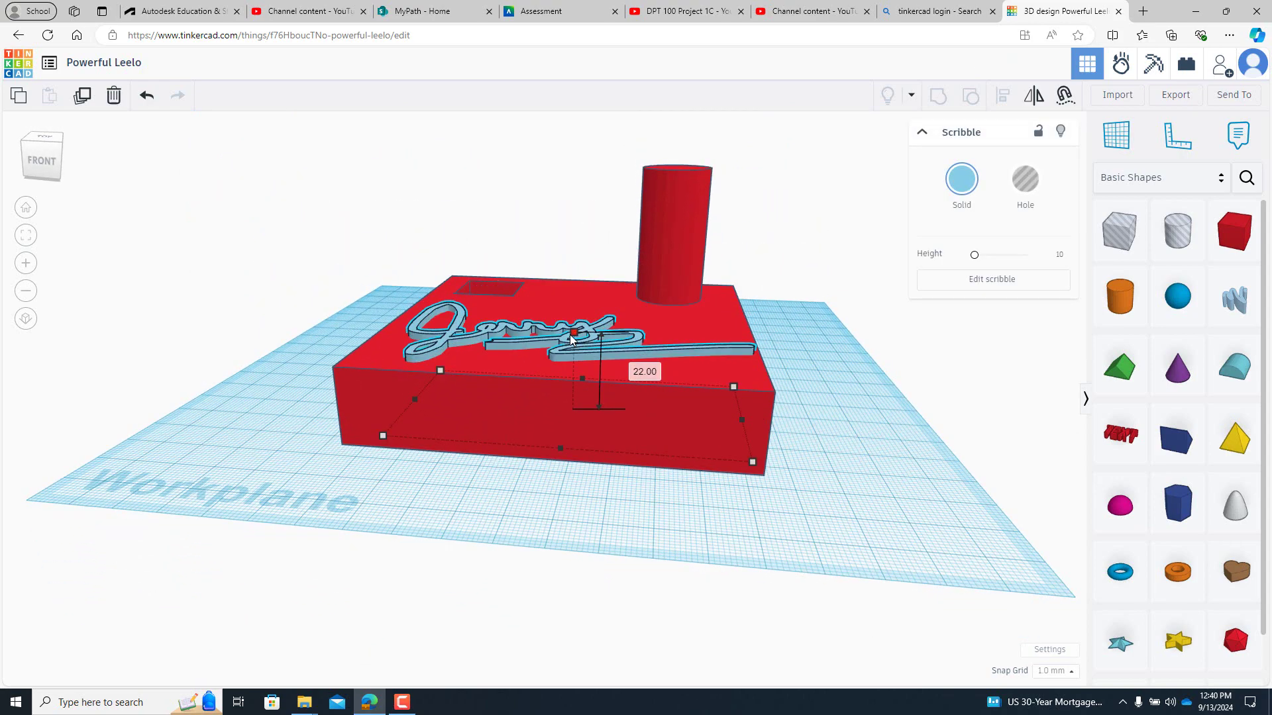
pyautogui.click(821, 273)
# Step: Reopen the scribble for editing, erase the far end of the flourish's last stroke, and finish the drawing
pyautogui.moveTo(734, 387); pyautogui.dragTo(733, 440, button='right')
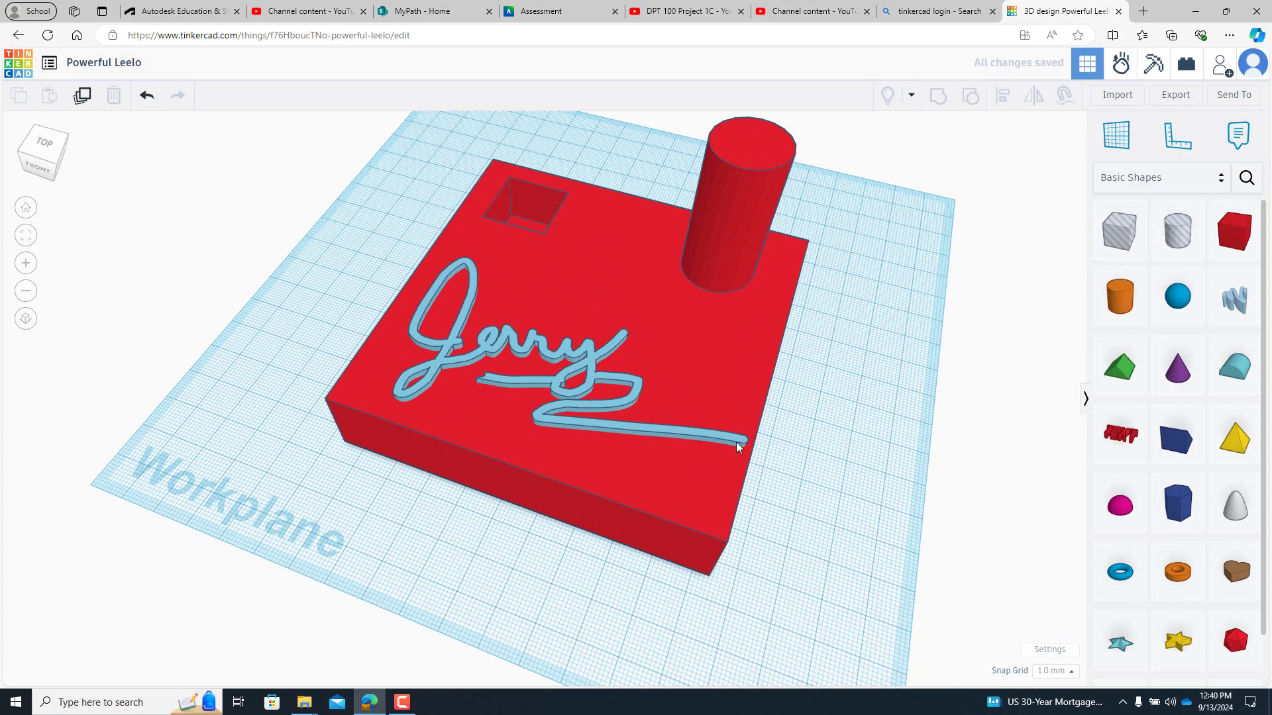
pyautogui.doubleClick(579, 356)
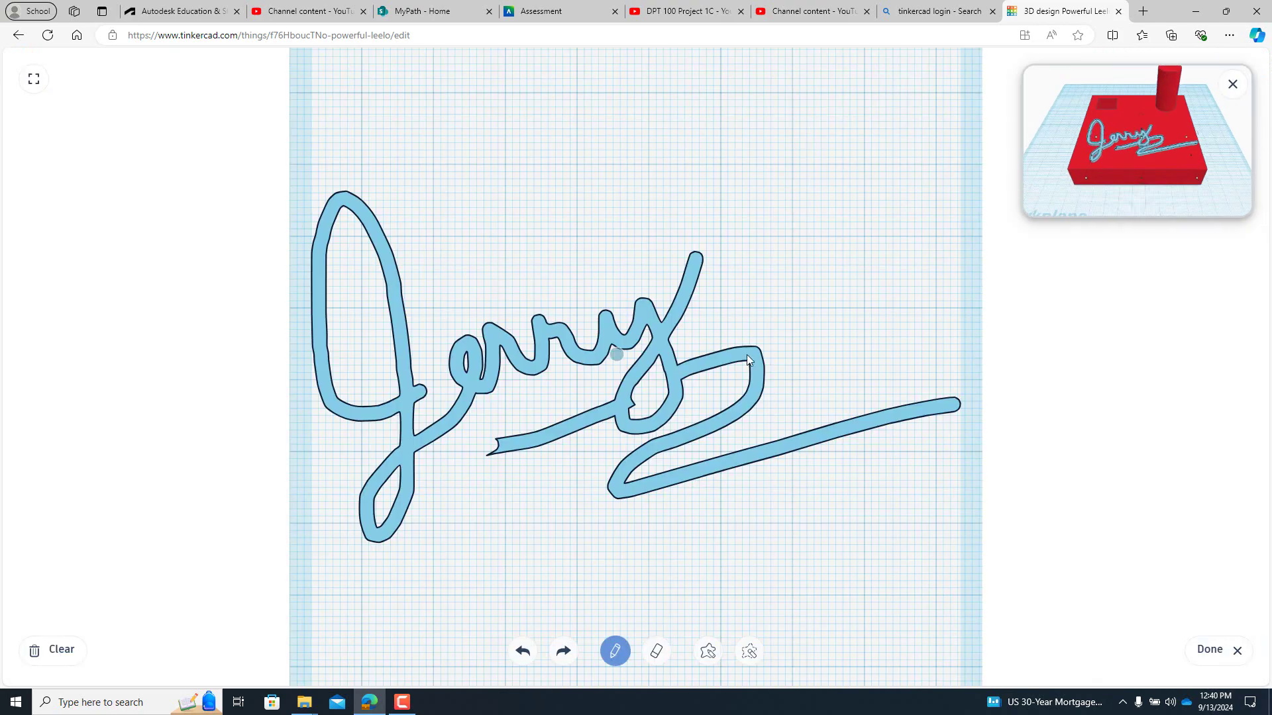
pyautogui.click(652, 640)
pyautogui.moveTo(986, 396)
pyautogui.mouseDown()
pyautogui.moveTo(916, 426)
pyautogui.moveTo(915, 384)
pyautogui.mouseUp()
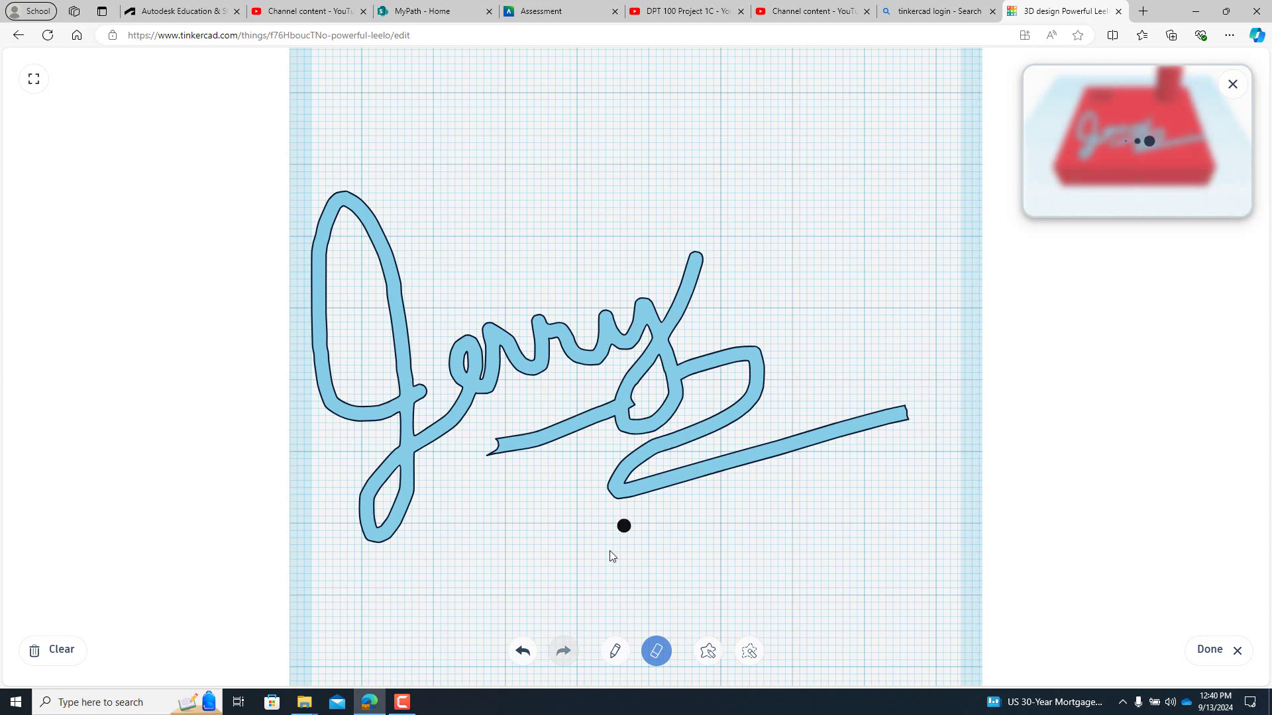
pyautogui.click(1209, 649)
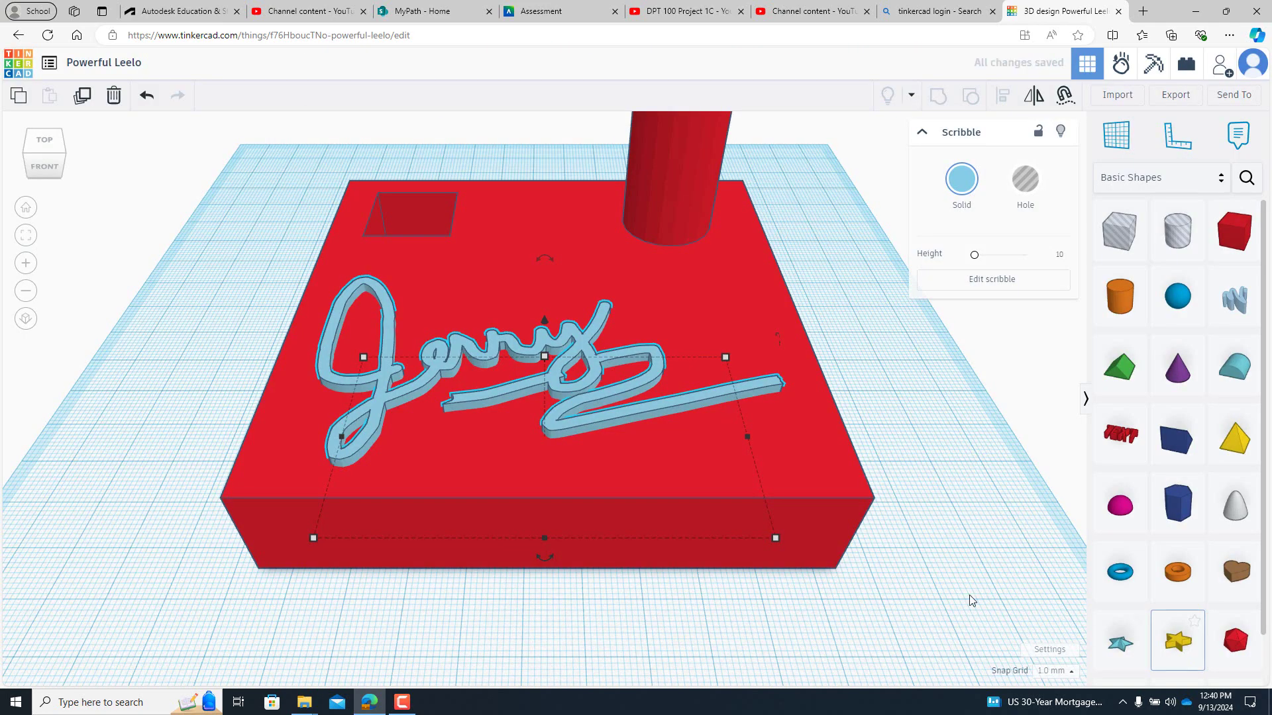
pyautogui.click(918, 425)
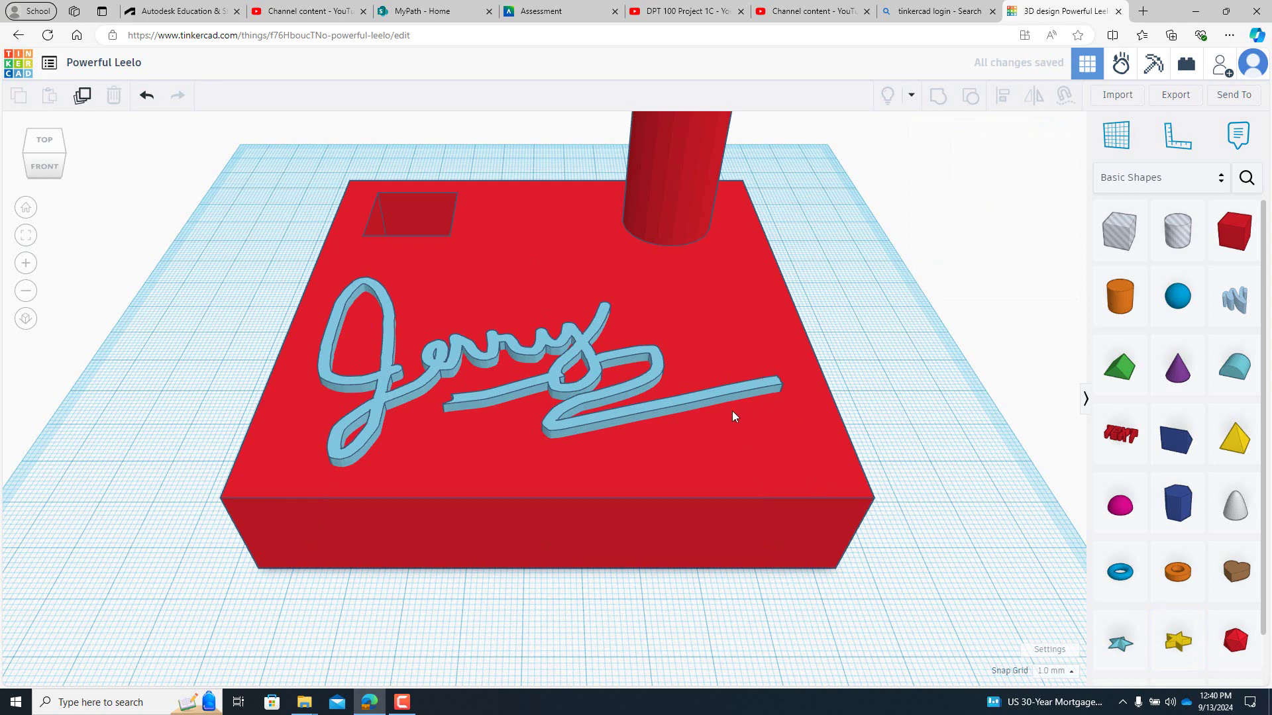
# Step: Group the scribble with the red block and inspect the combined shape from the front
pyautogui.scroll(-3, 655, 362)
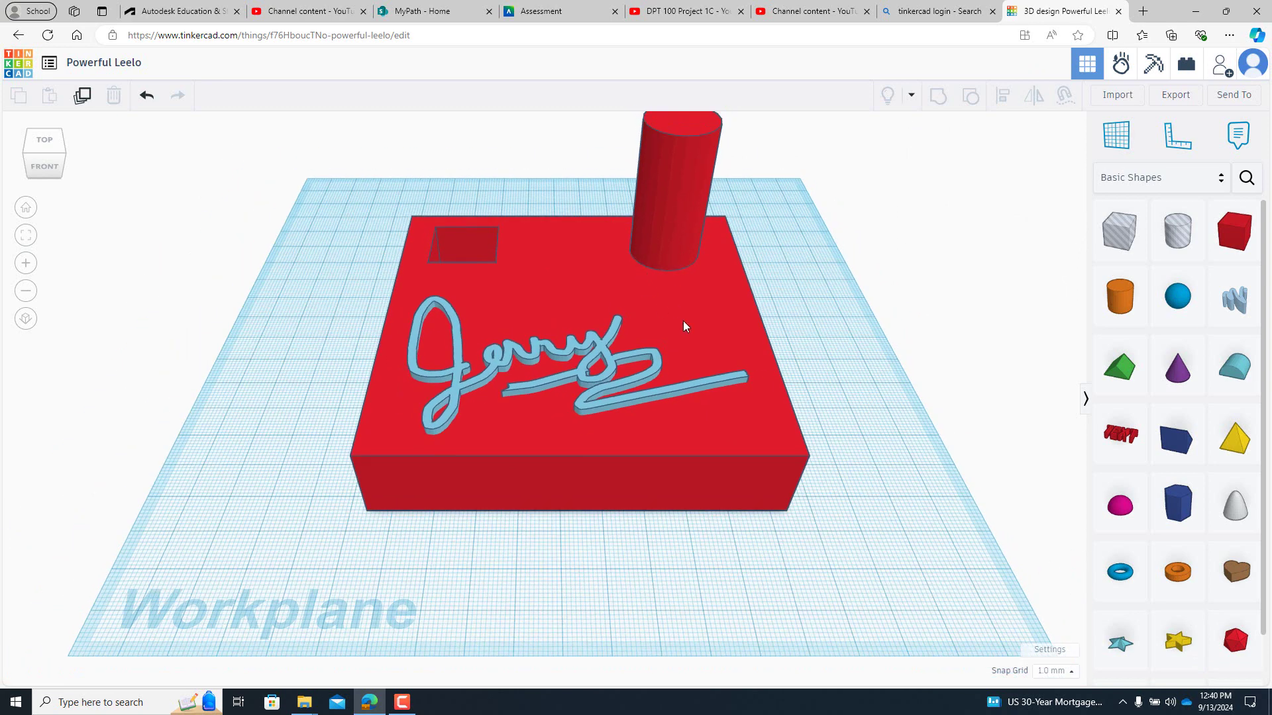
pyautogui.click(684, 325)
pyautogui.click(877, 277)
pyautogui.click(749, 301)
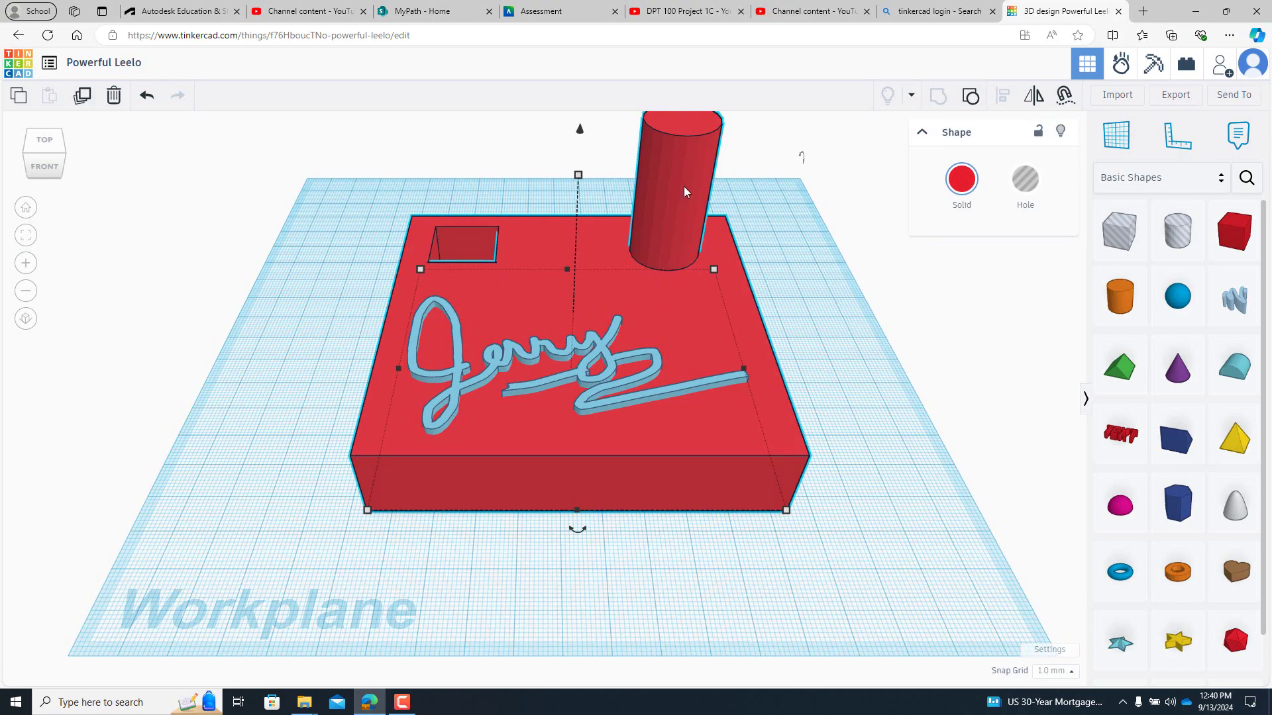
pyautogui.keyDown('shift'); pyautogui.click(593, 348); pyautogui.keyUp('shift')
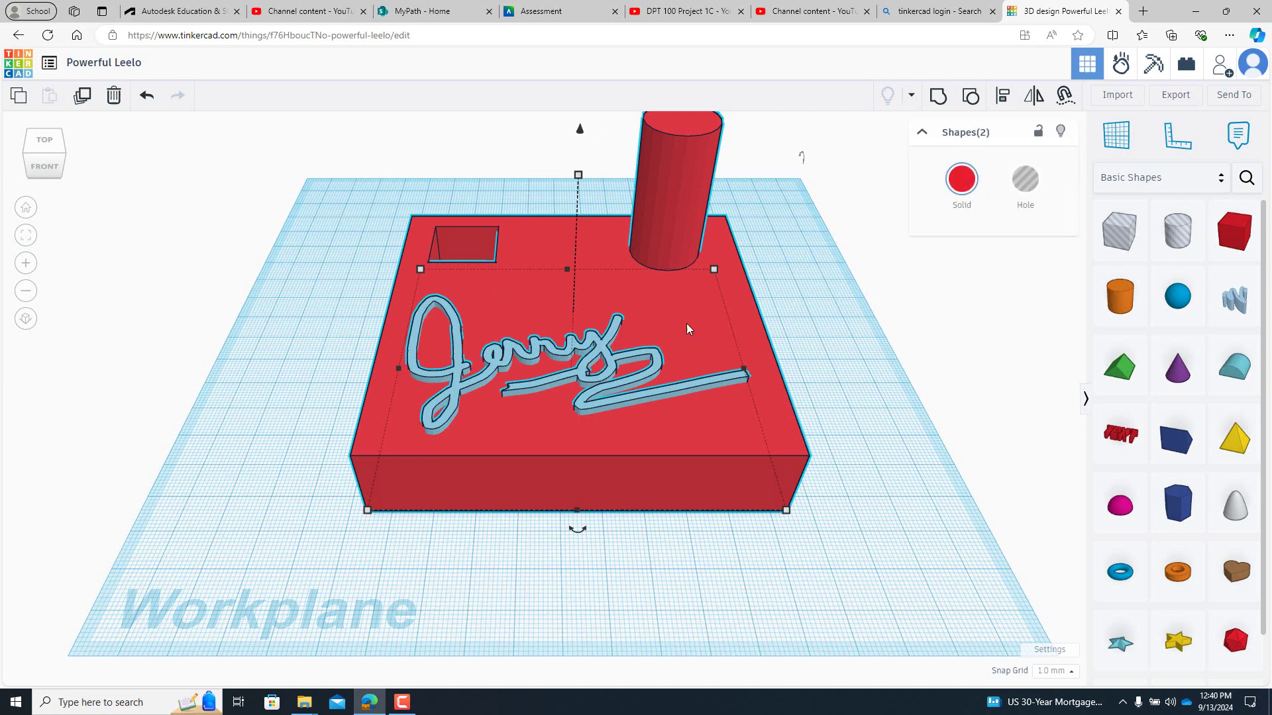
pyautogui.click(939, 98)
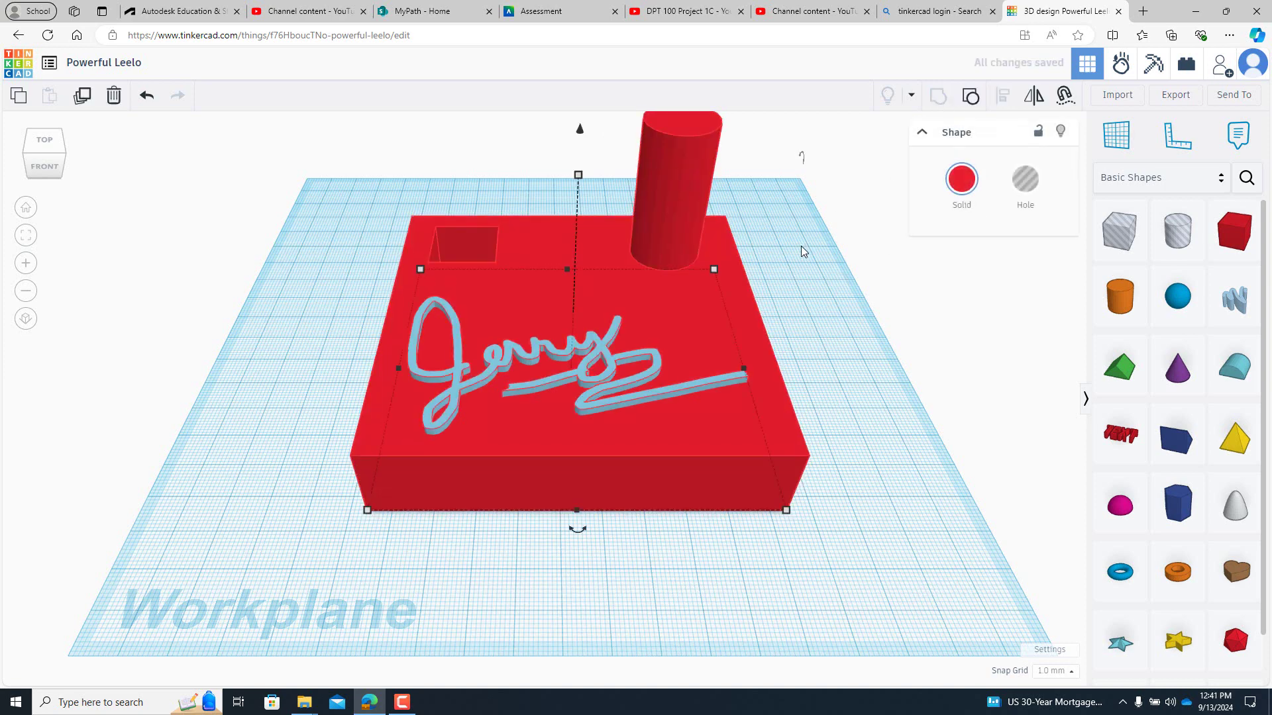
pyautogui.click(924, 294)
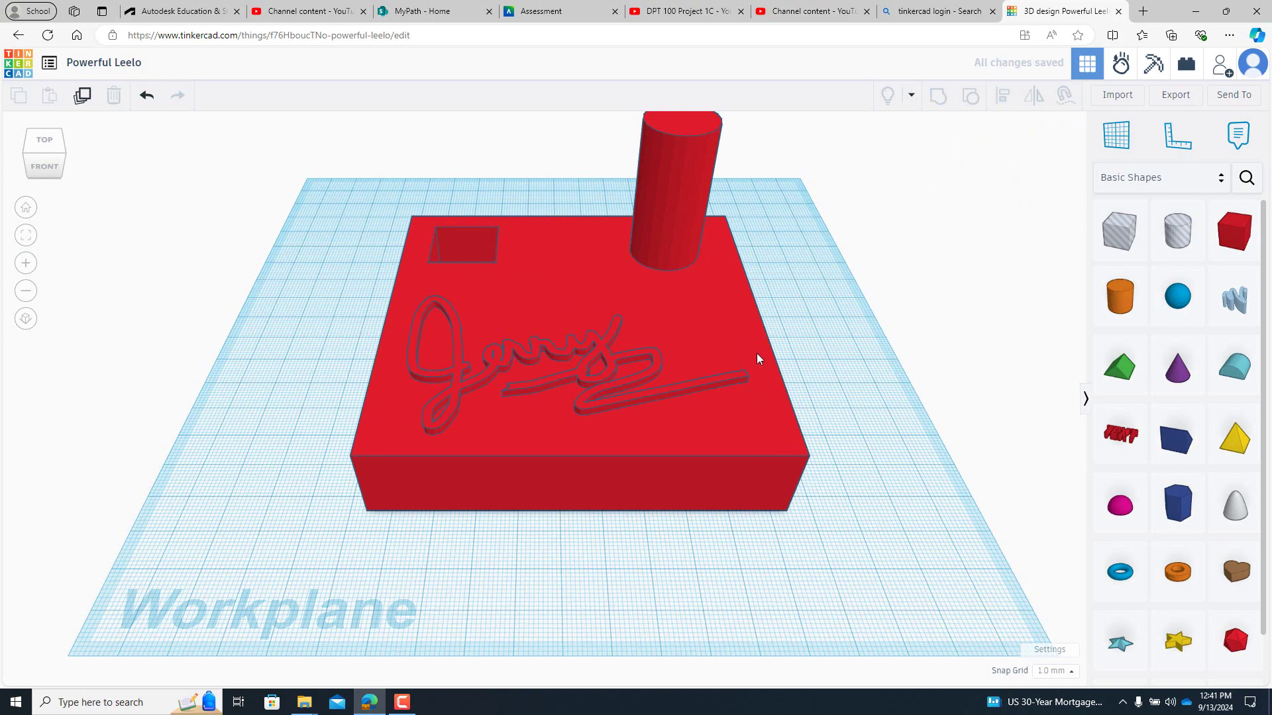
pyautogui.moveTo(756, 354); pyautogui.dragTo(724, 358)
pyautogui.moveTo(774, 359); pyautogui.dragTo(760, 419, button='right')
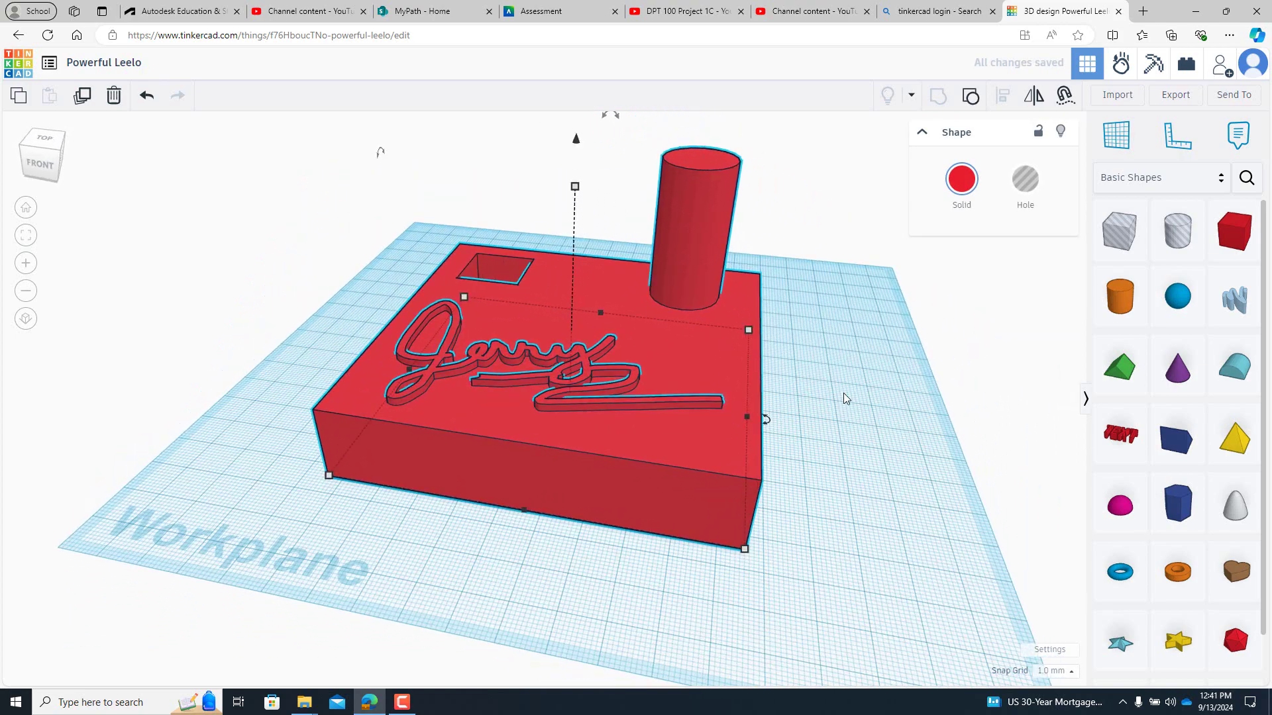
# Step: Search the computer for Snipping Tool and open the app
pyautogui.click(99, 702)
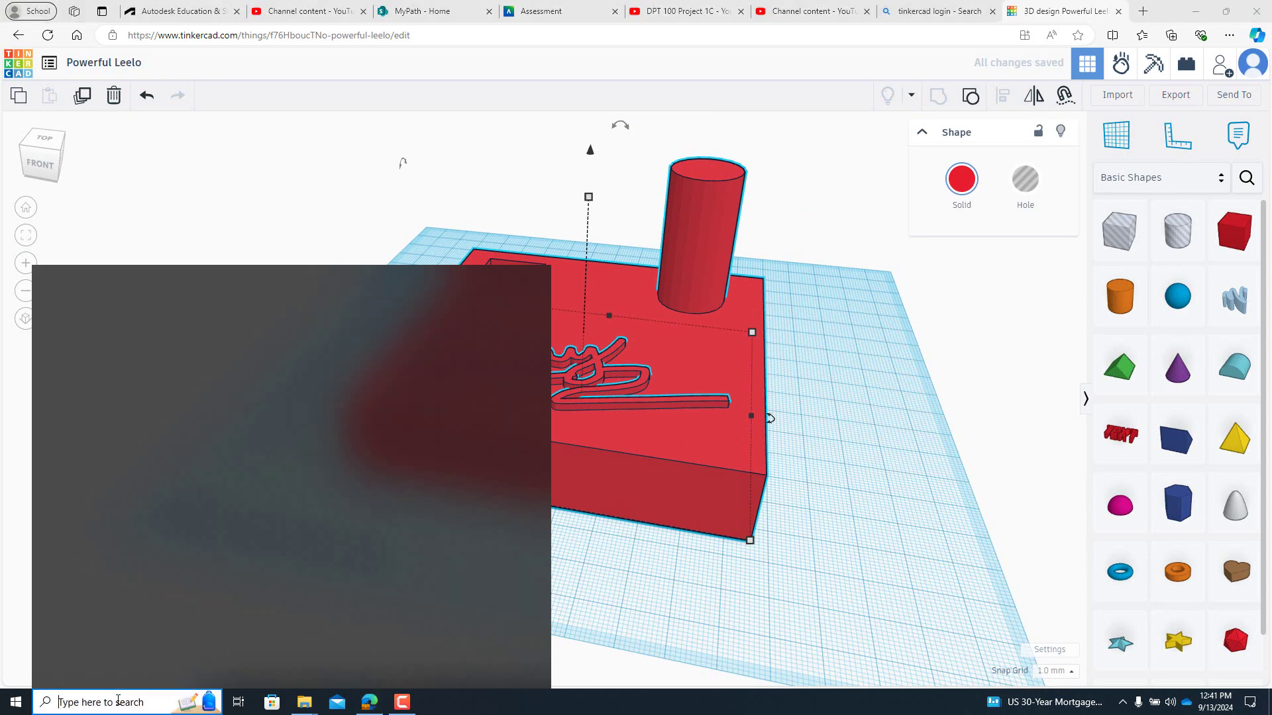
pyautogui.write('s')
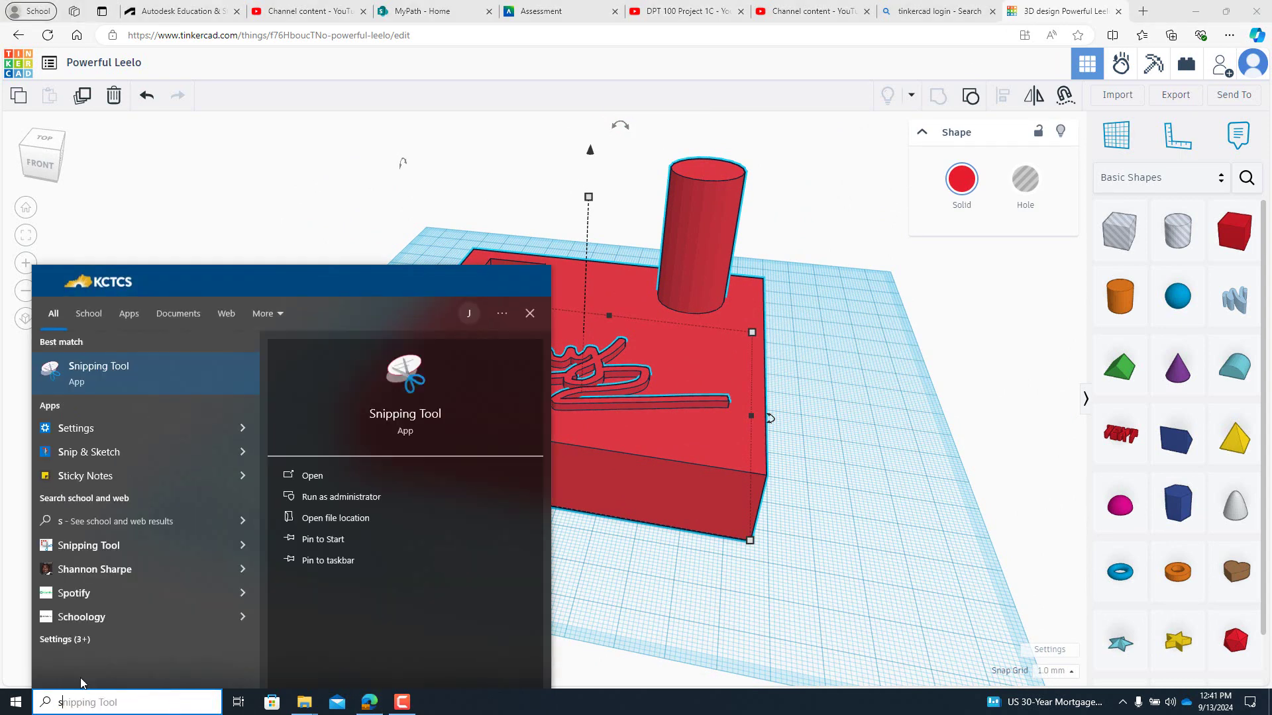
pyautogui.write('ni')
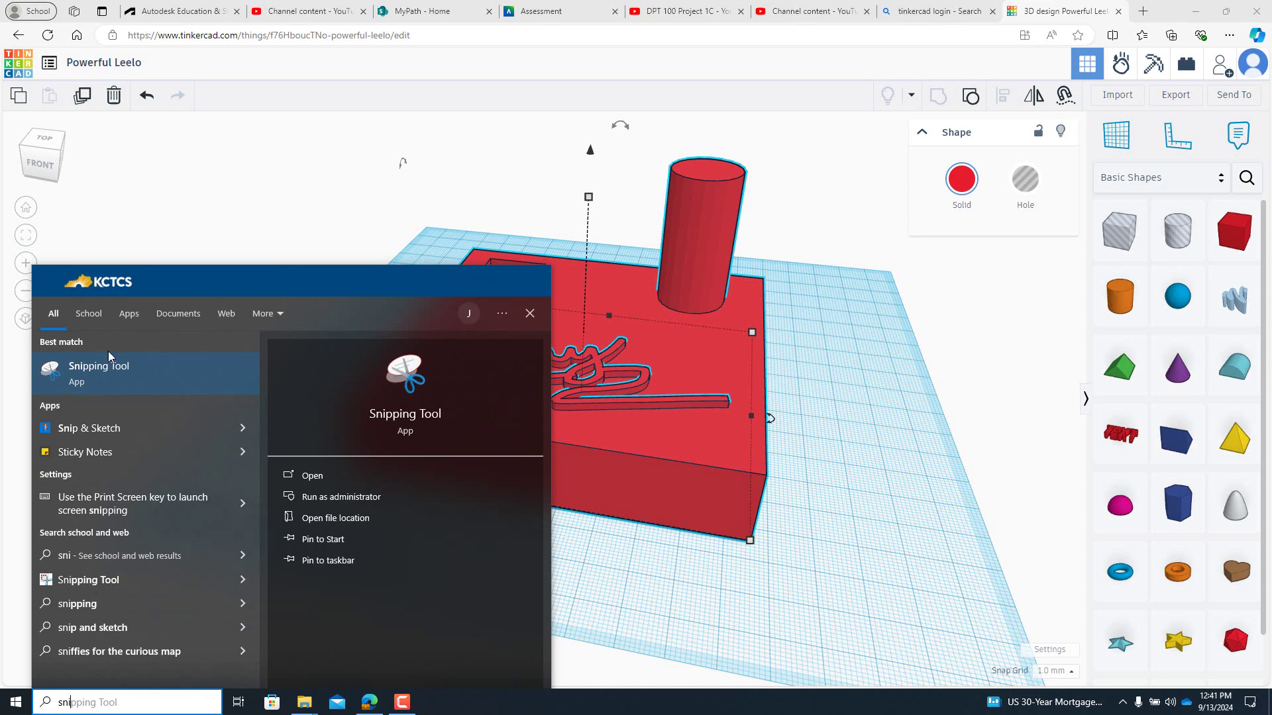
pyautogui.click(111, 366)
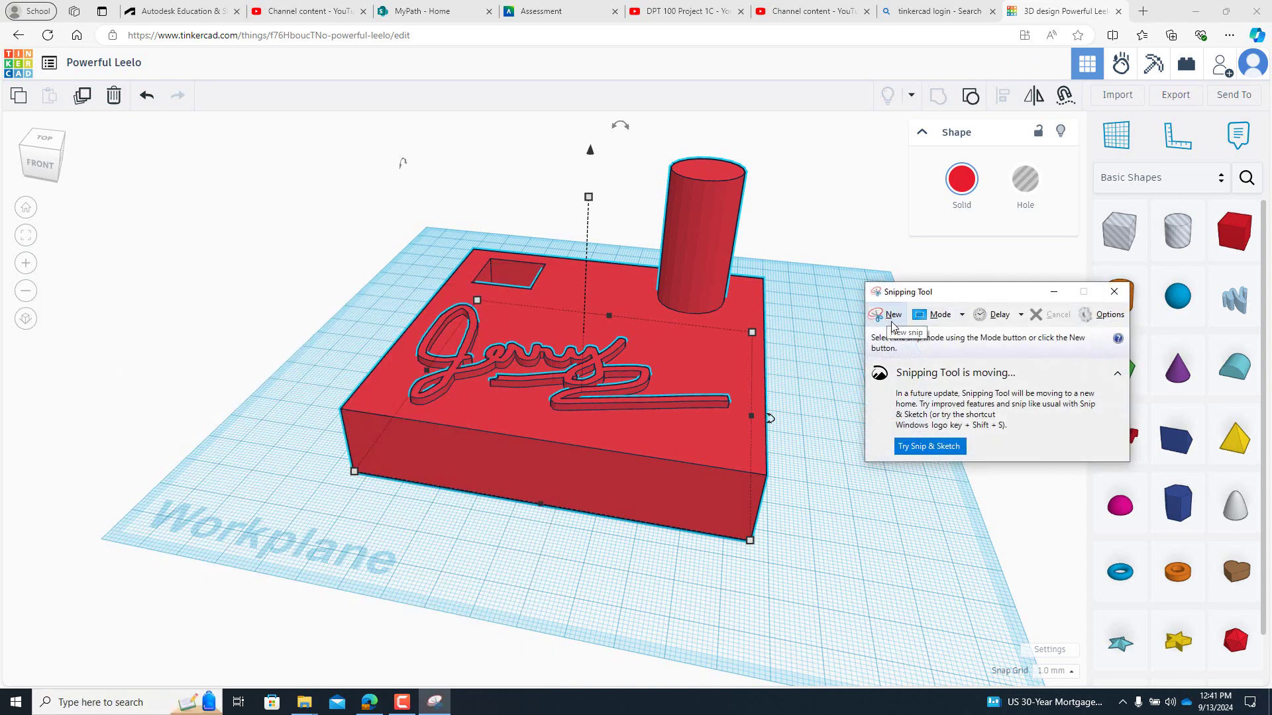
# Step: Capture a new snip framing the whole grouped model, including the block, cylinder, pocket and scribbled name
pyautogui.click(895, 322)
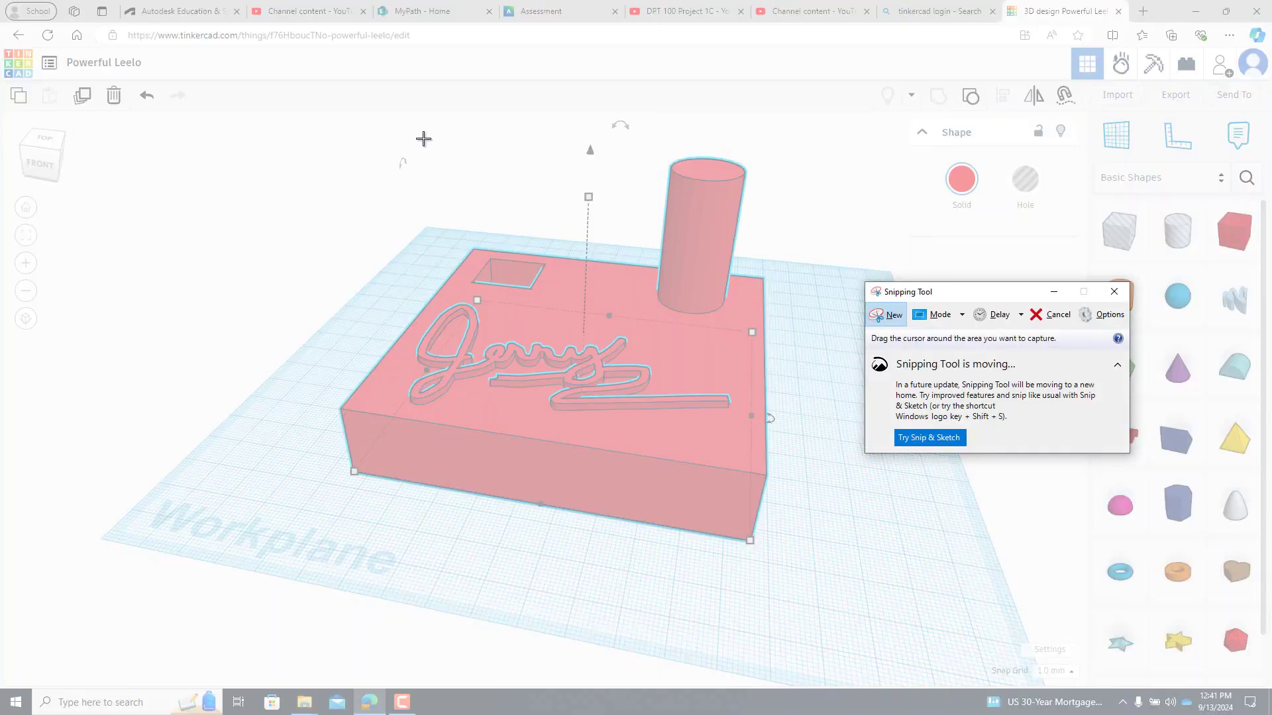
pyautogui.moveTo(412, 131); pyautogui.dragTo(733, 383)
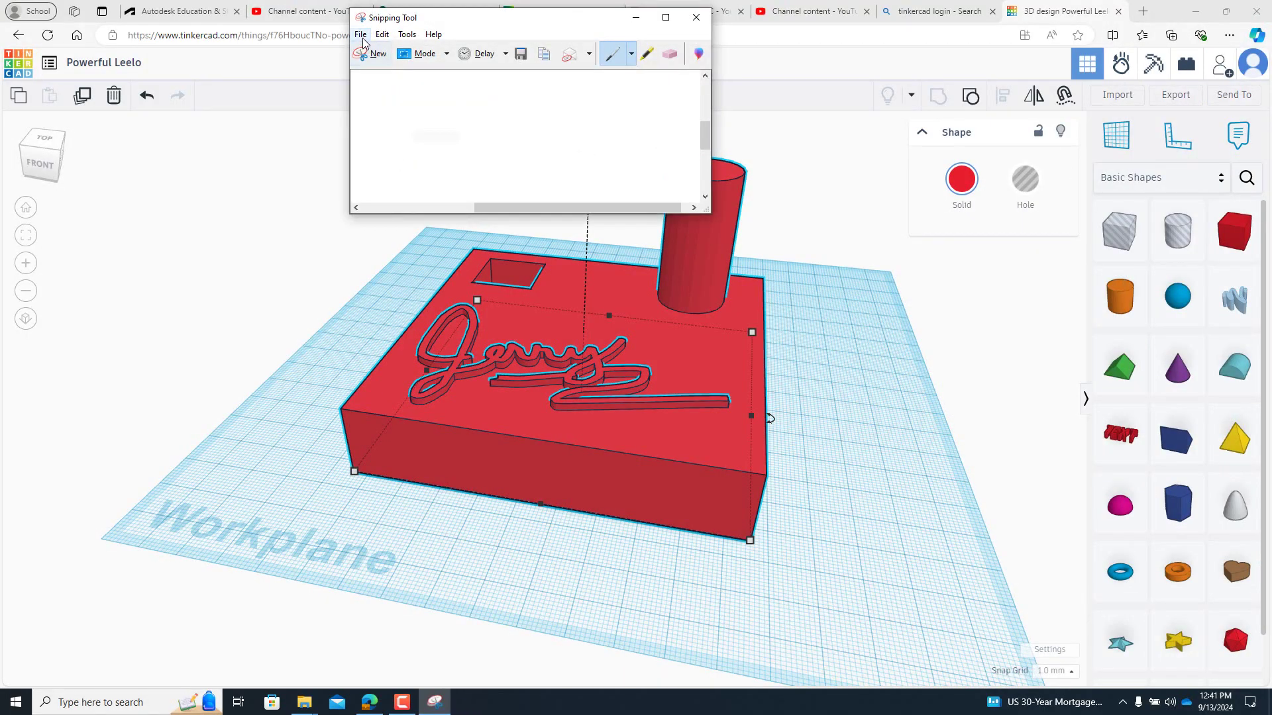
pyautogui.click(372, 57)
pyautogui.moveTo(316, 121); pyautogui.dragTo(841, 582)
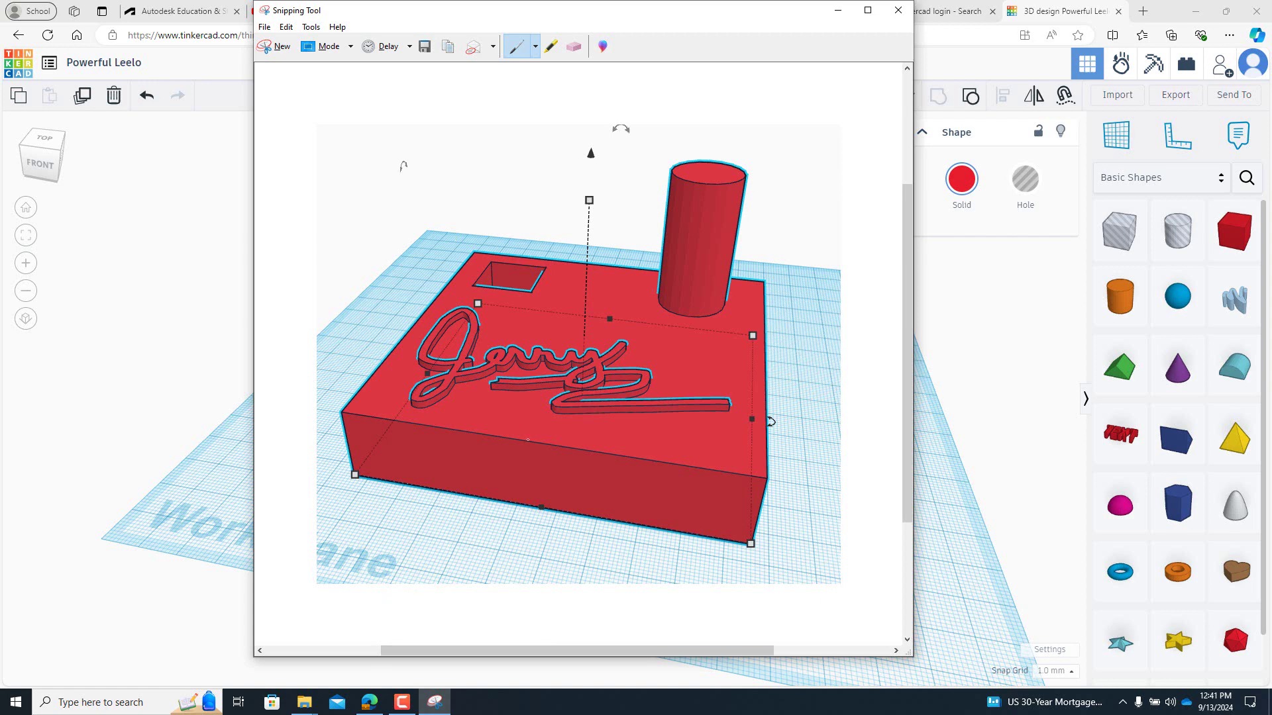
# Step: Switch to the browser's Project 1C assessment page and open the linked example of the work to complete
pyautogui.click(369, 702)
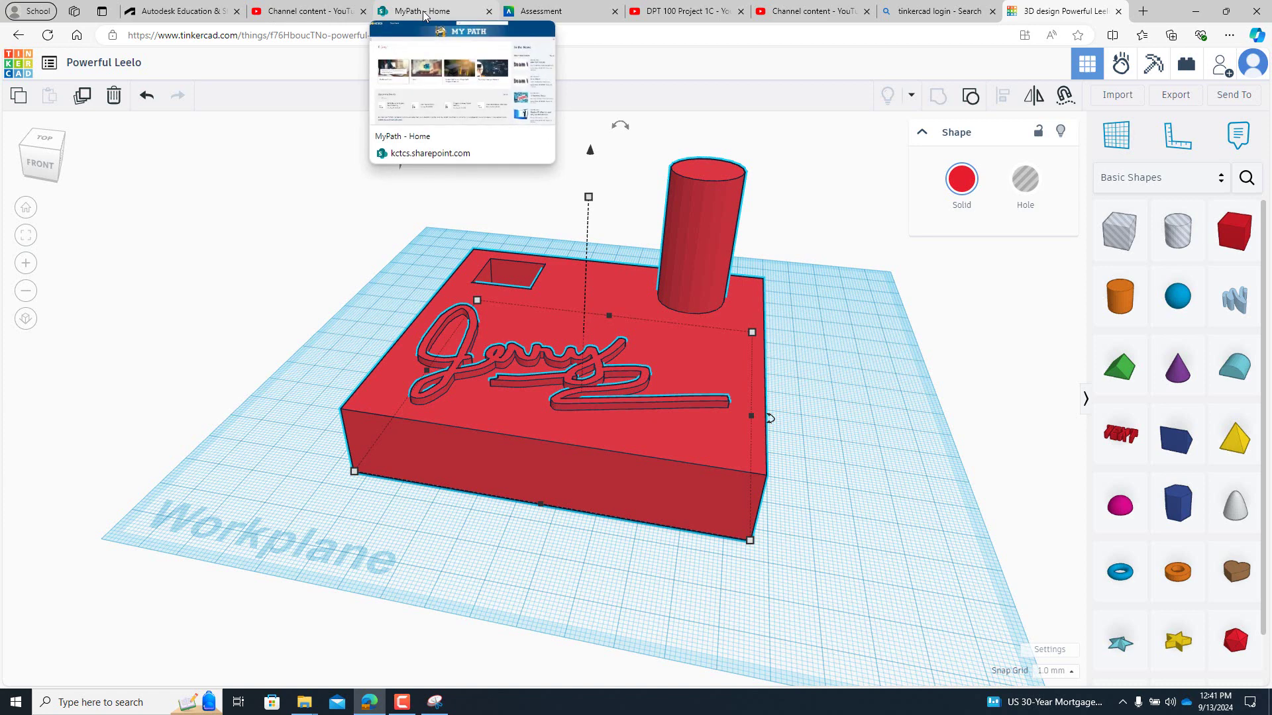
pyautogui.click(556, 9)
pyautogui.scroll(-1, 494, 305)
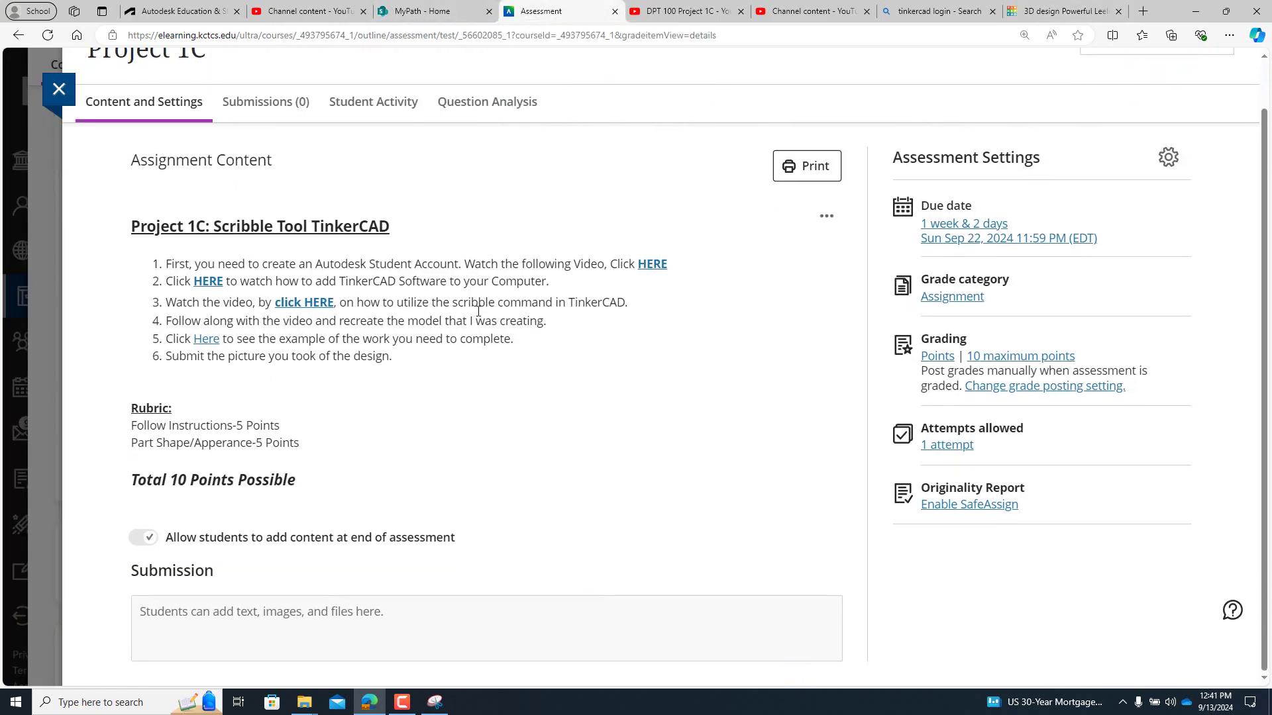
pyautogui.click(213, 345)
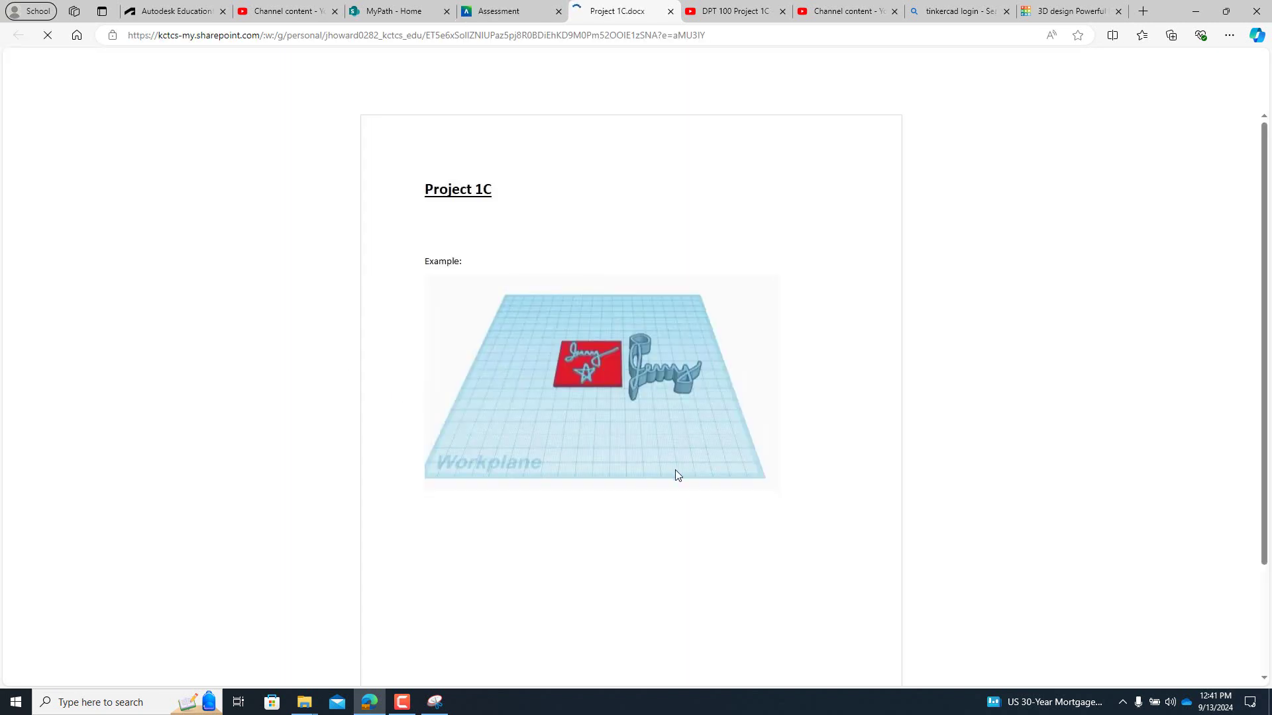